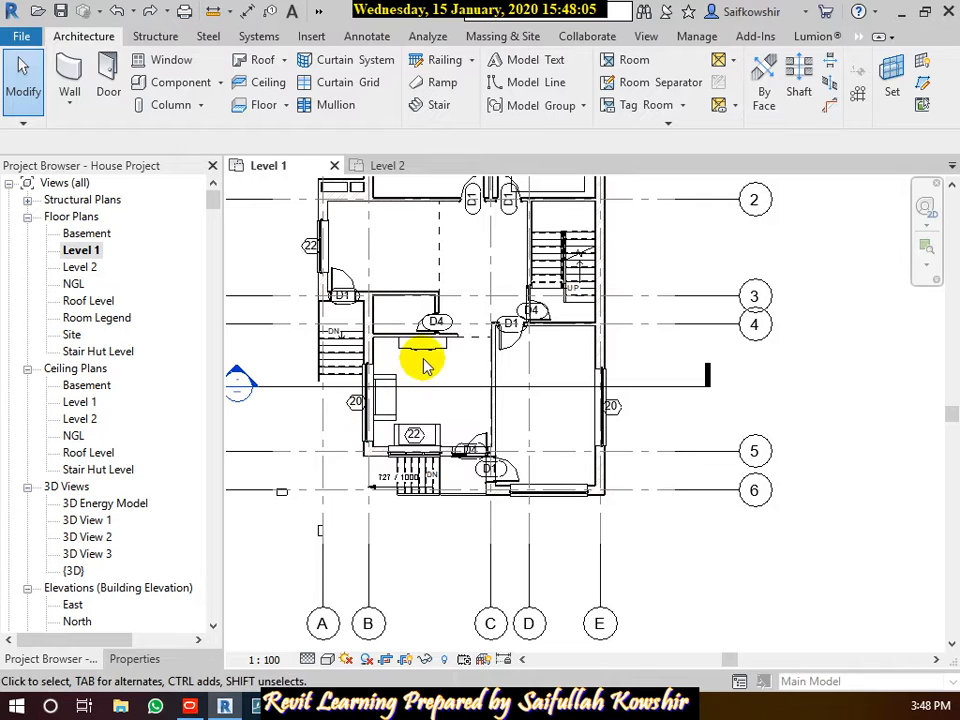
Group the living room's buffet and two sofas into a model group named Living Room Furniture1
left_click(424, 348)
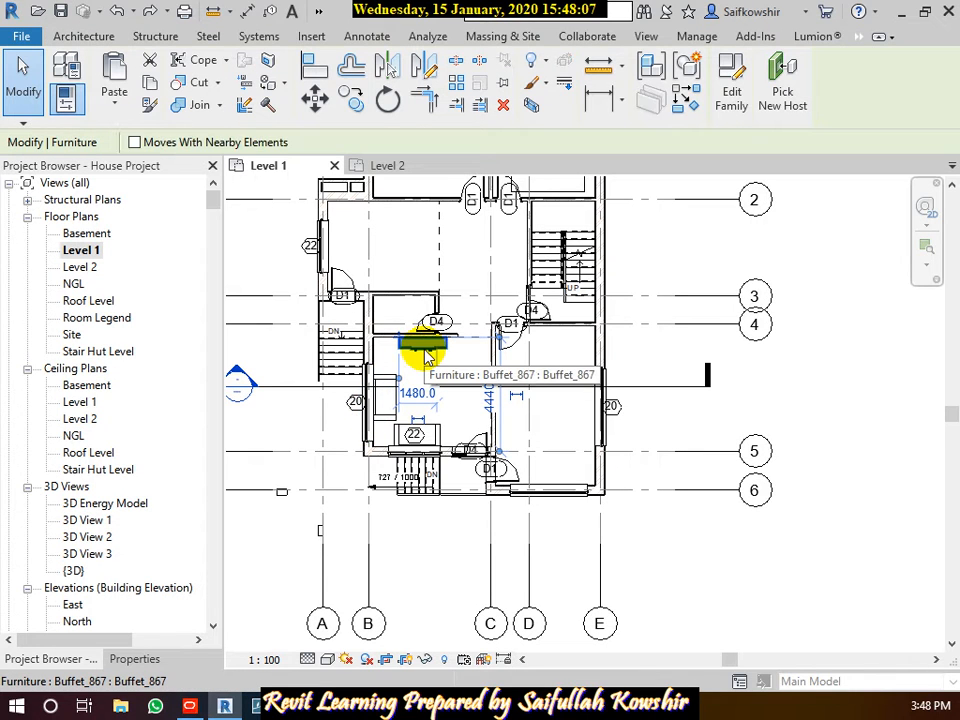
left_click(385, 396, "ctrl")
left_click(436, 432, "ctrl")
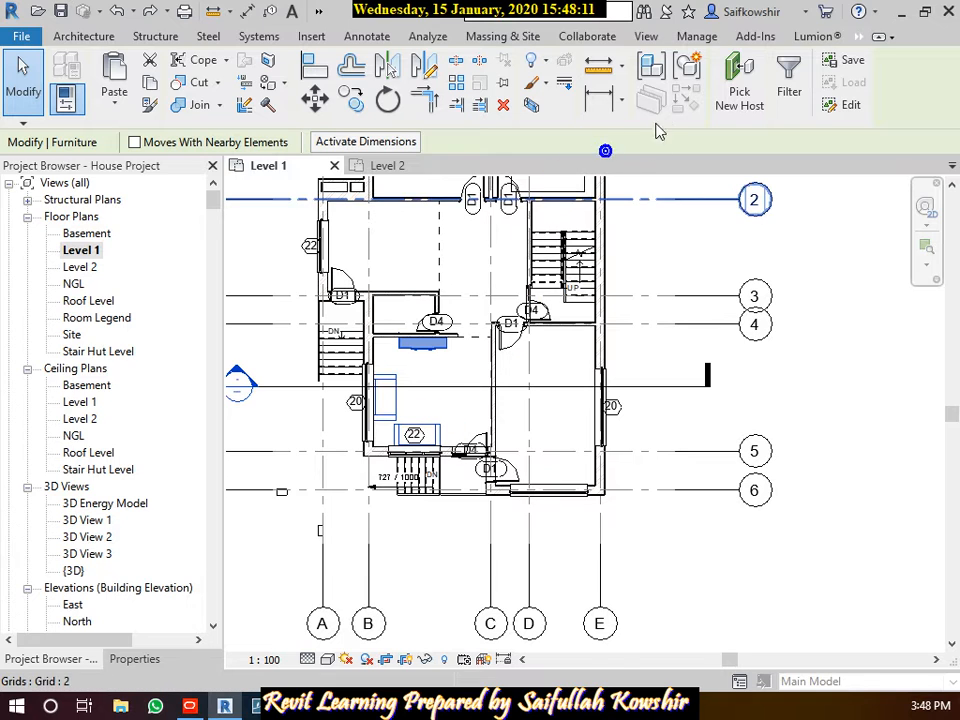
left_click(688, 66)
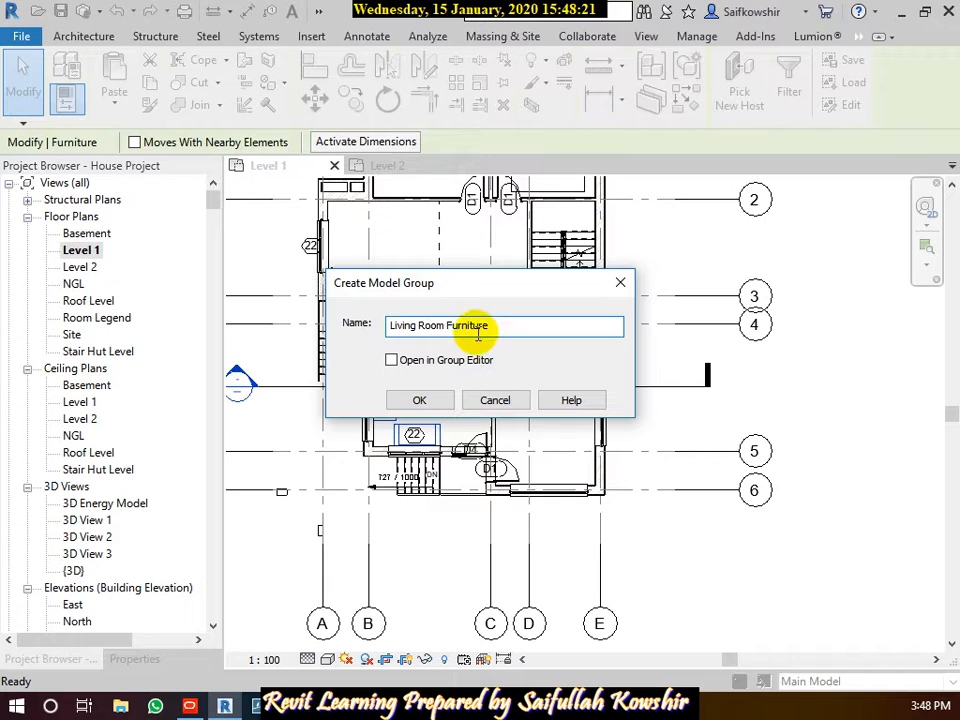
left_click(436, 400)
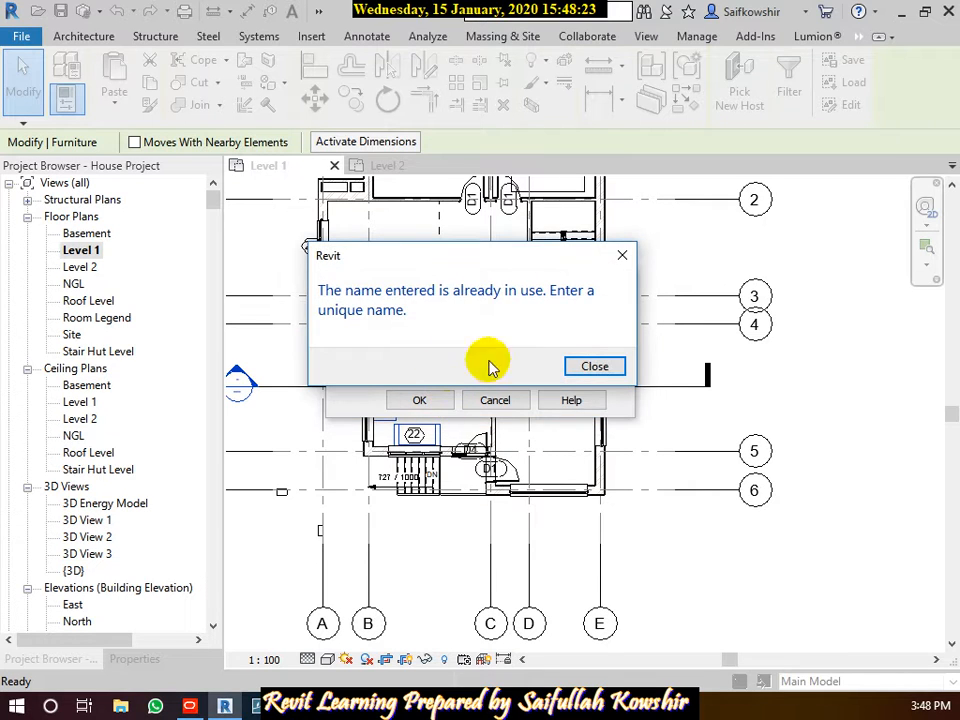
left_click(595, 366)
left_click(523, 324)
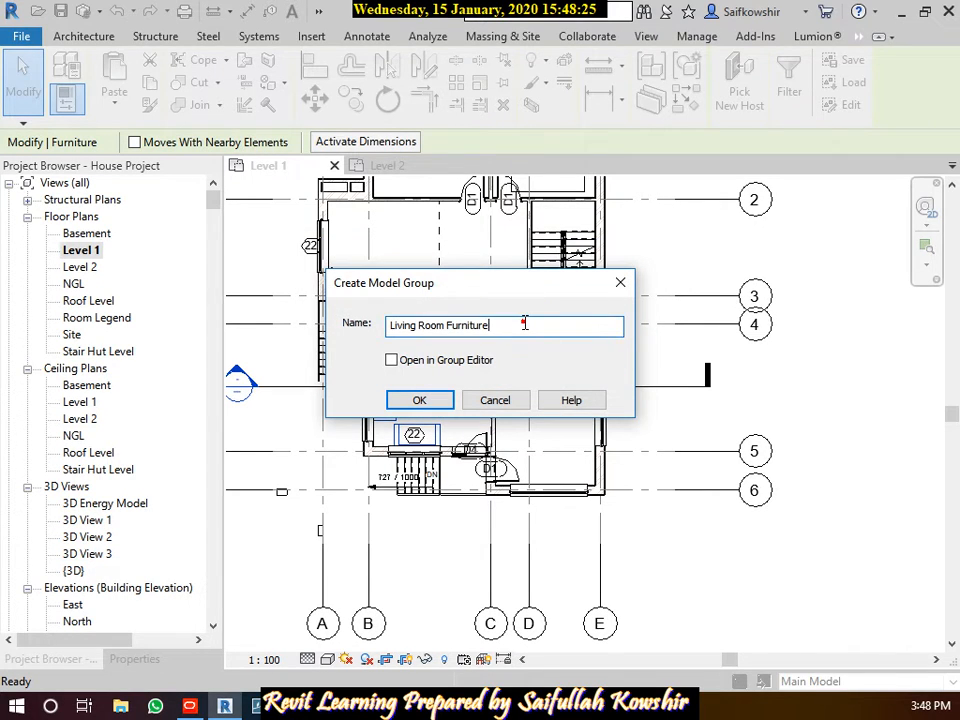
type("1")
left_click(447, 404)
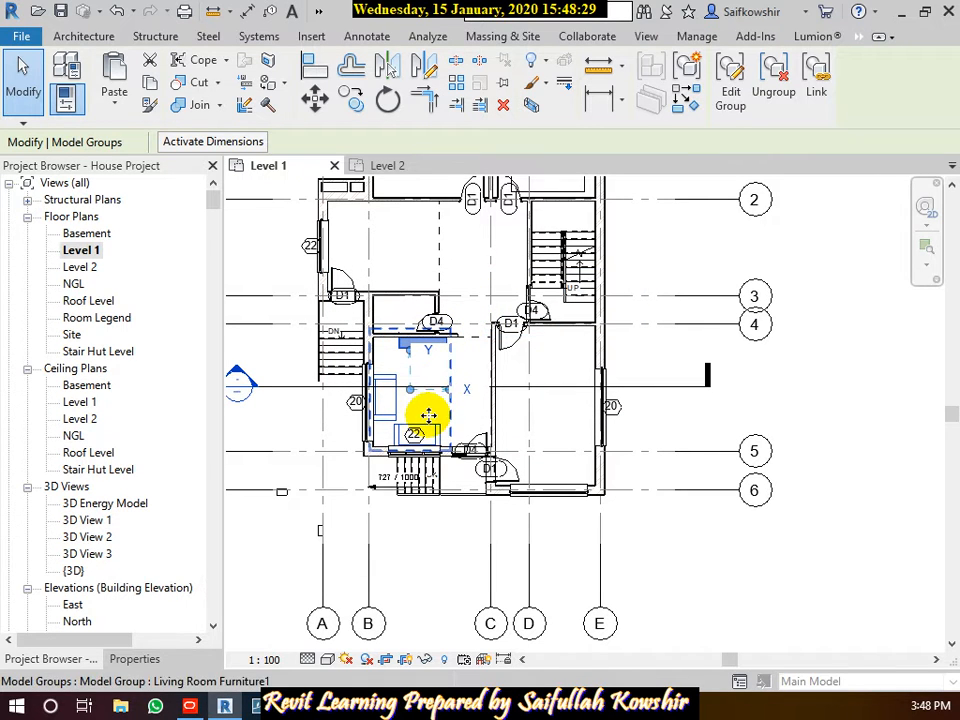
Copy the Living Room Furniture1 group to the empty area east of the house plan
left_click(356, 106)
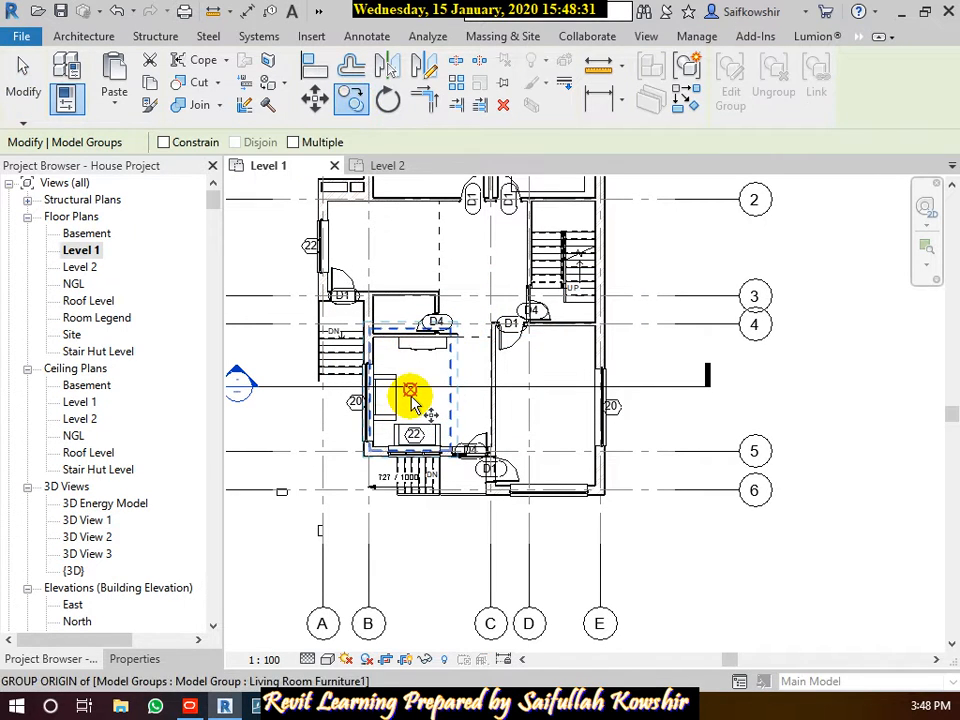
left_click(410, 397)
scroll(454, 392, "down", 3)
middle_click_drag(821, 418, 572, 390)
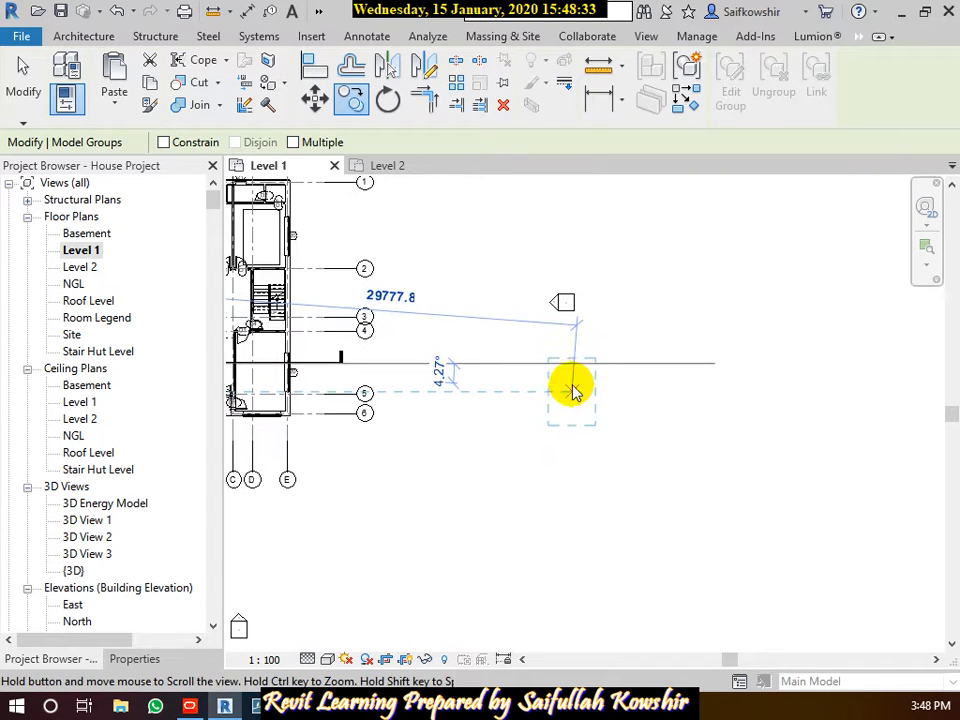
left_click(631, 440)
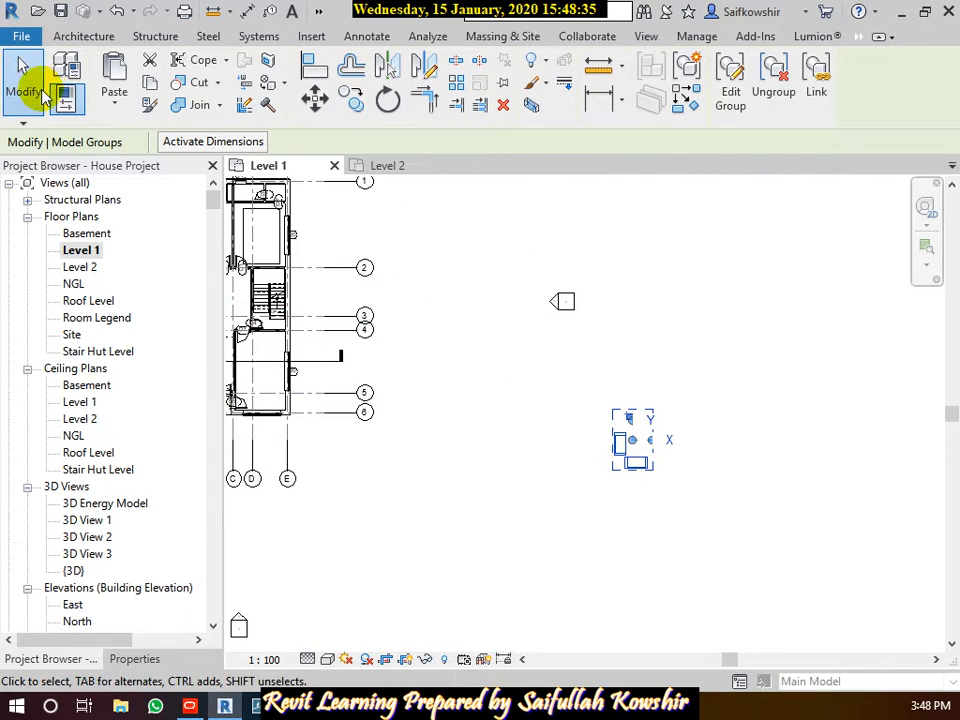
left_click(44, 93)
Edit the copied furniture group so the buffet sits closer to the lower sofa, and finish the group edit
left_click(633, 462)
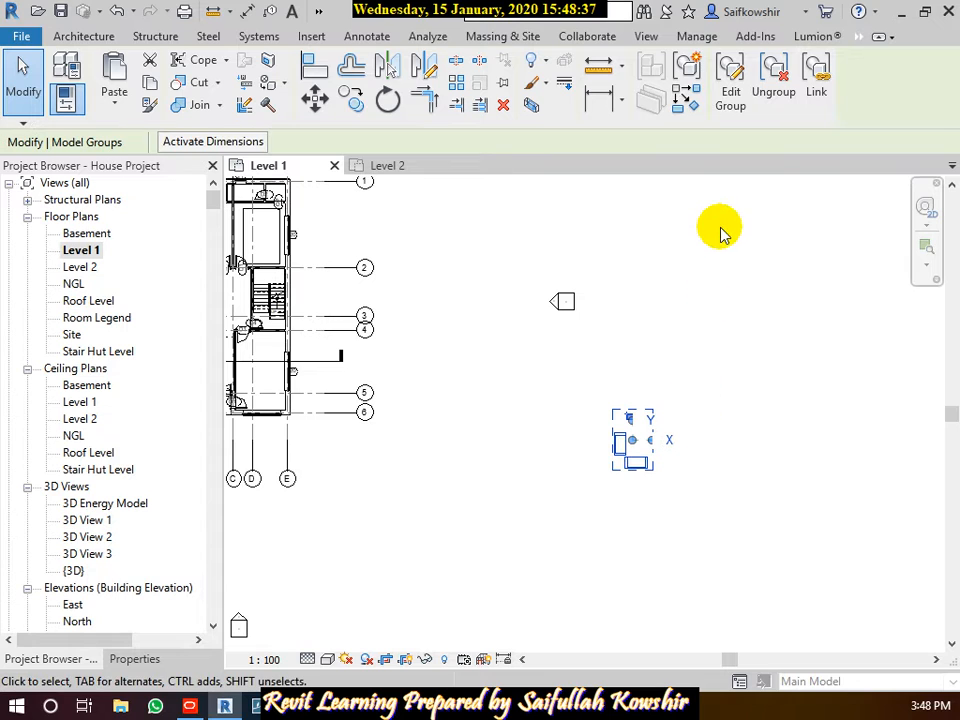
left_click(730, 91)
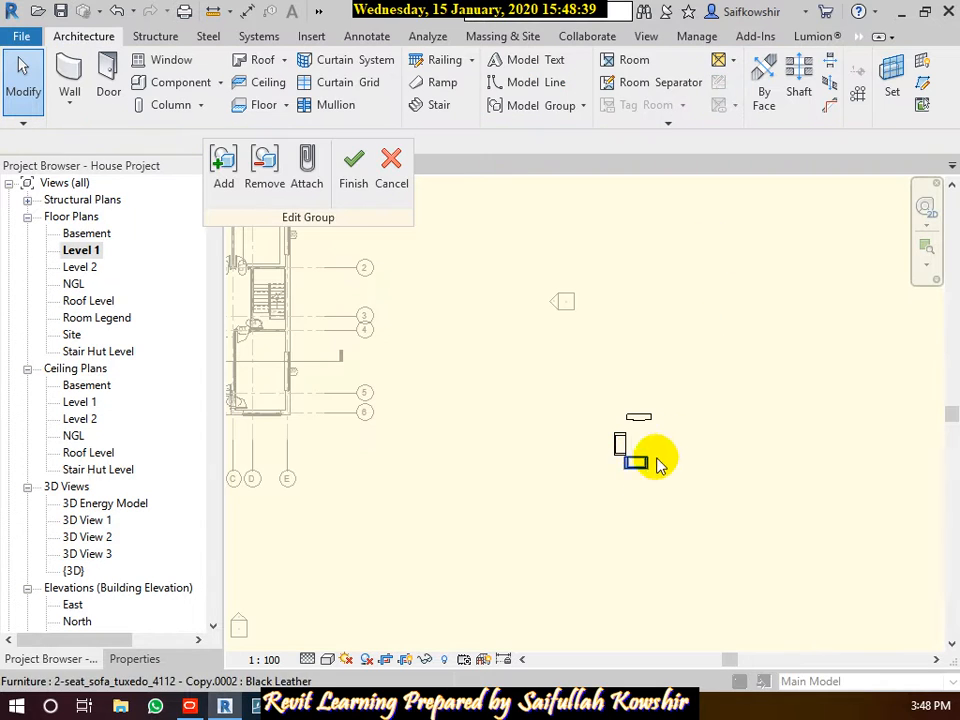
left_click(643, 417)
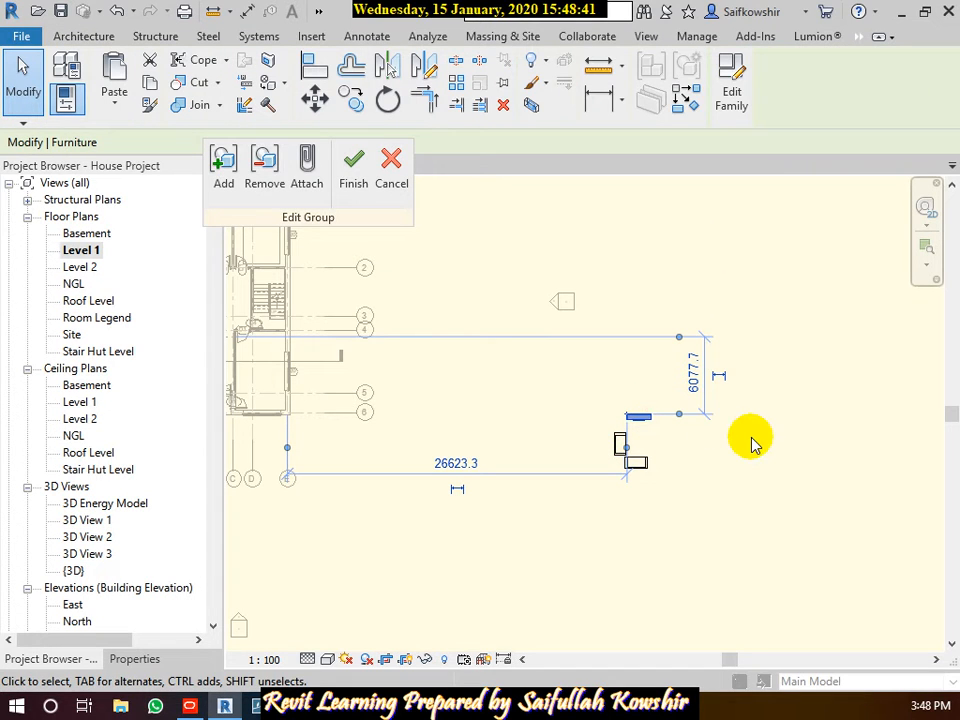
key("Down")
key("Down")
key("Down")
key("Down")
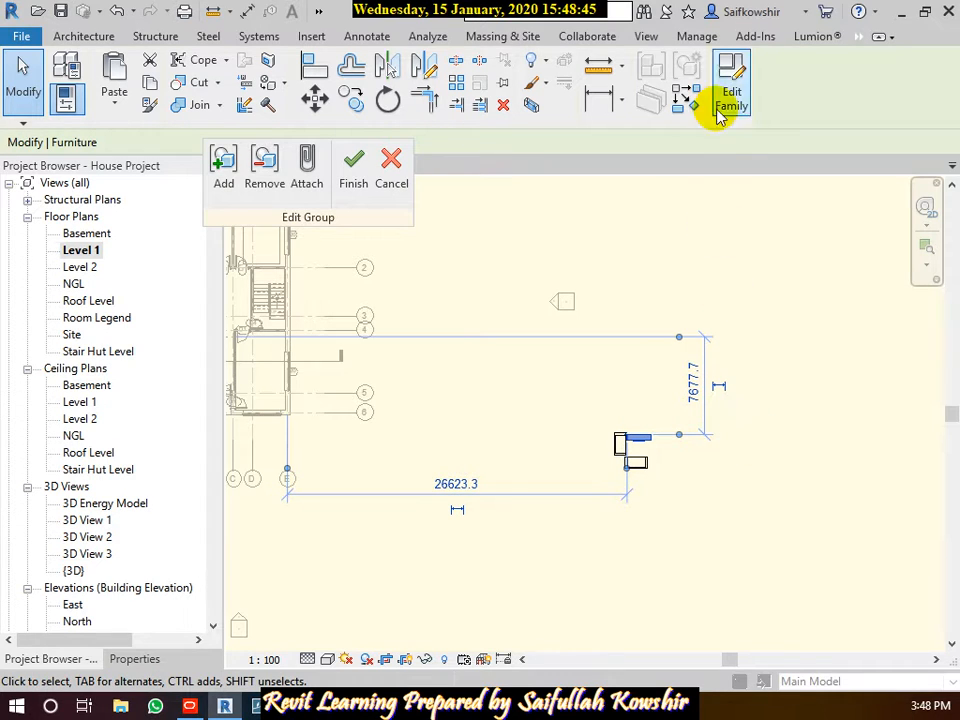
left_click(355, 180)
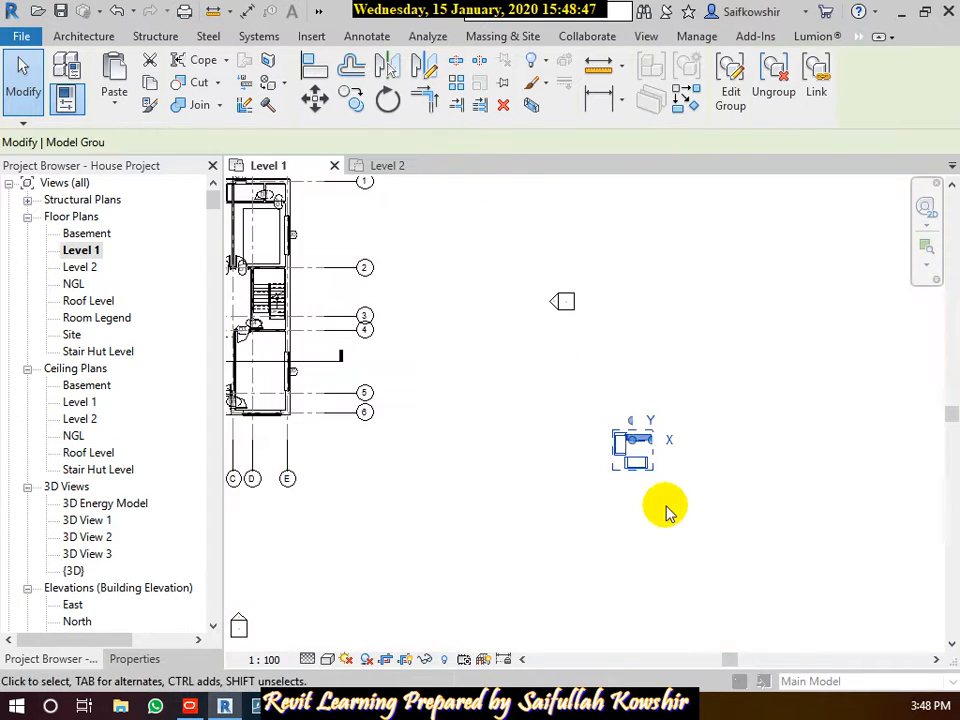
Open the original Living Room Furniture1 group inside the house for editing
left_click(495, 478)
middle_click_drag(495, 478, 735, 468)
scroll(440, 368, "up", 5)
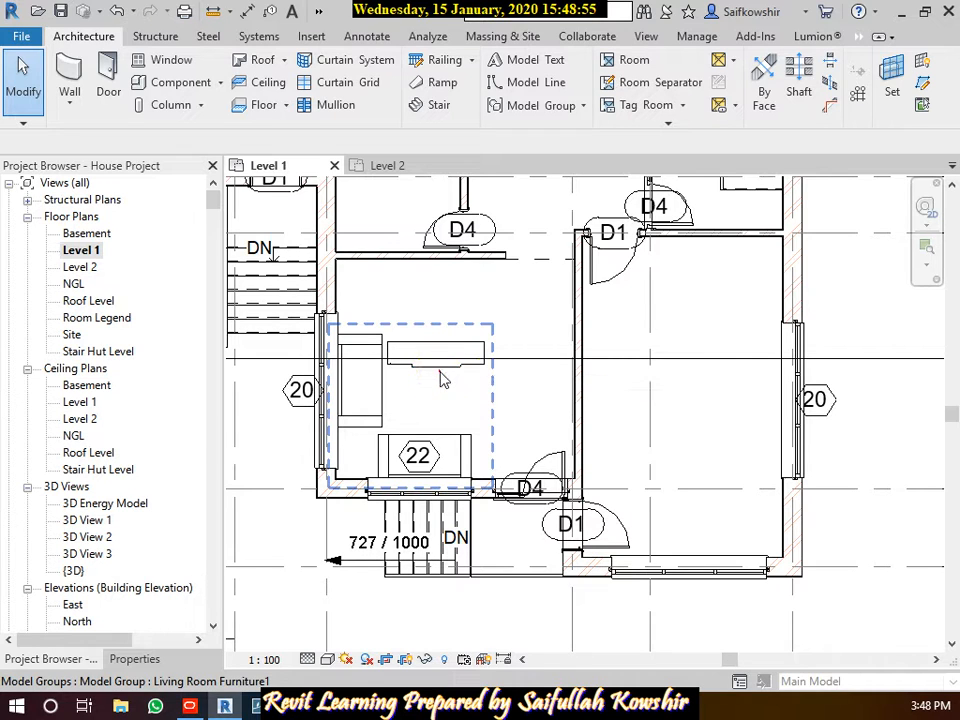
left_click(442, 372)
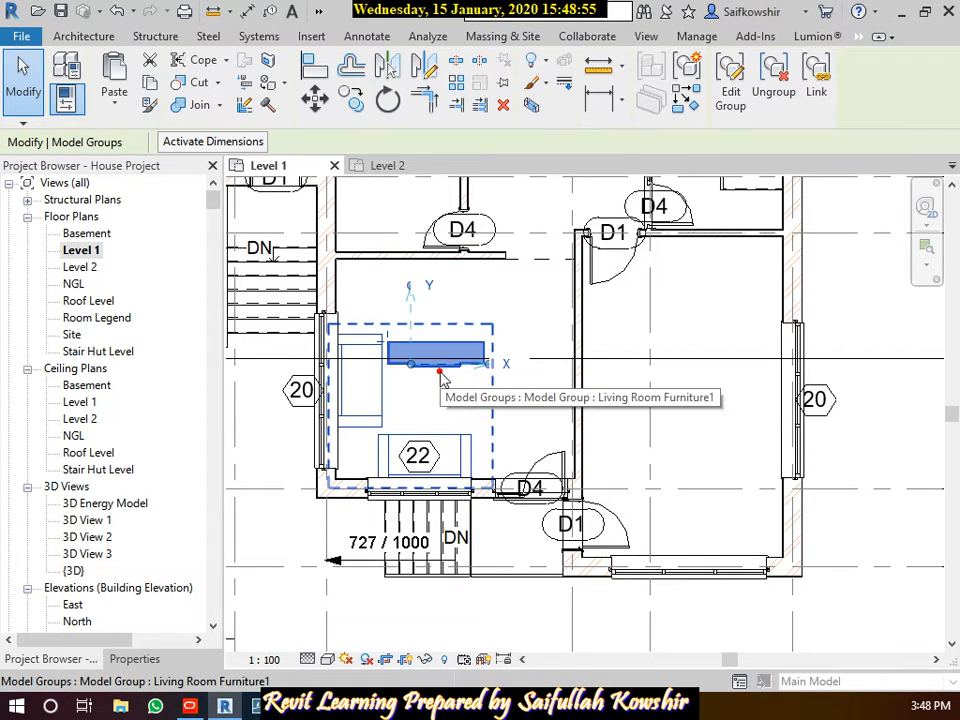
left_click(735, 97)
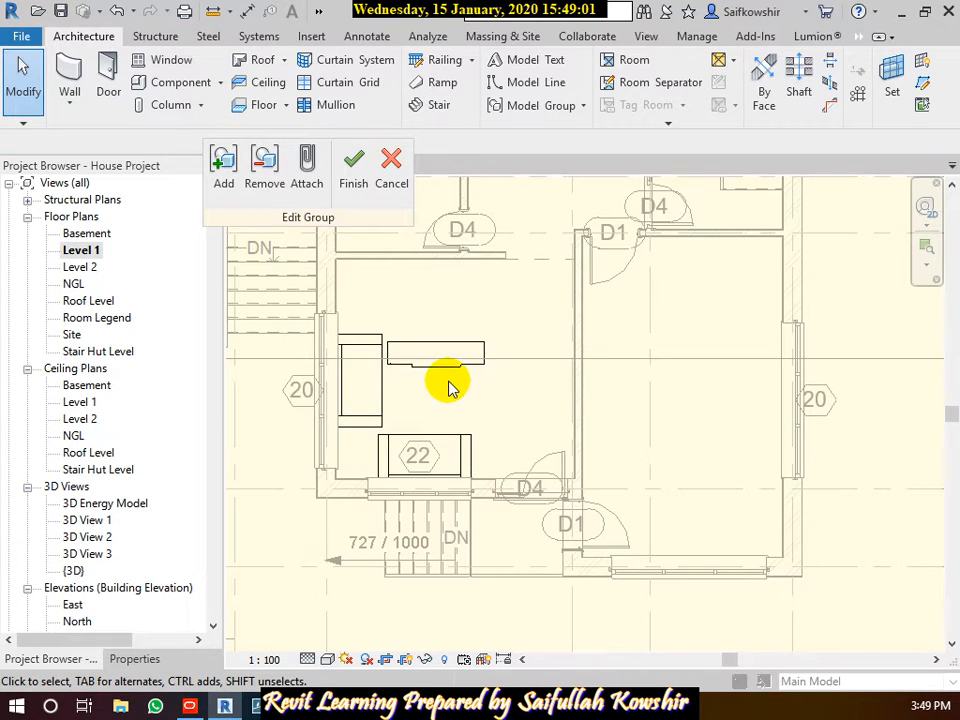
Place an aligned dimension between the buffet's front edge and the lower sofa while in group edit mode
scroll(447, 384, "up", 1)
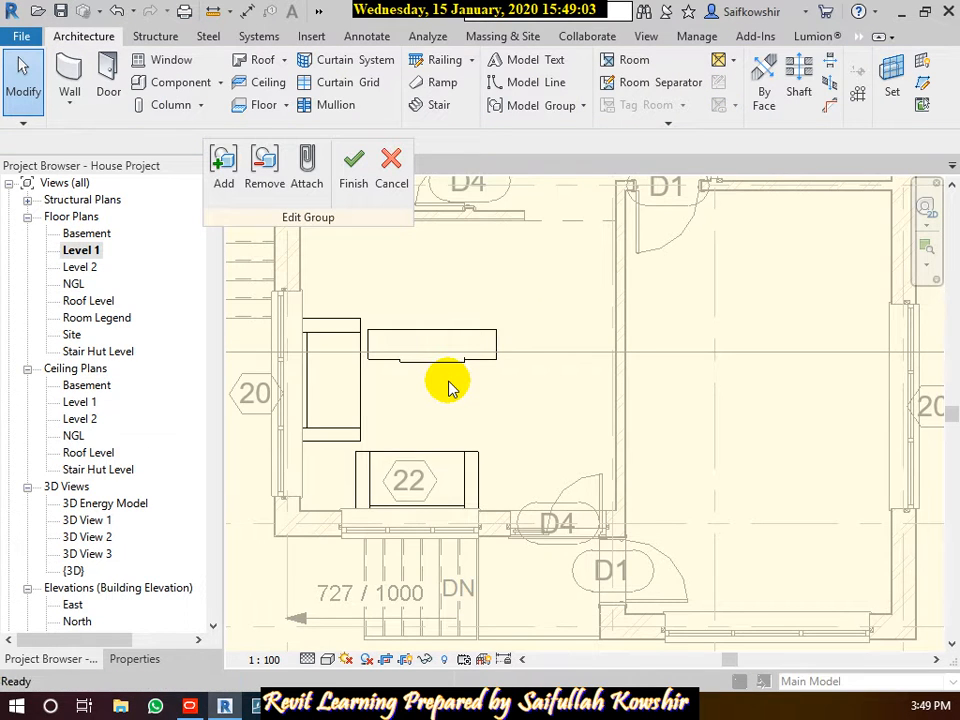
key("d")
key("i")
left_click(450, 365)
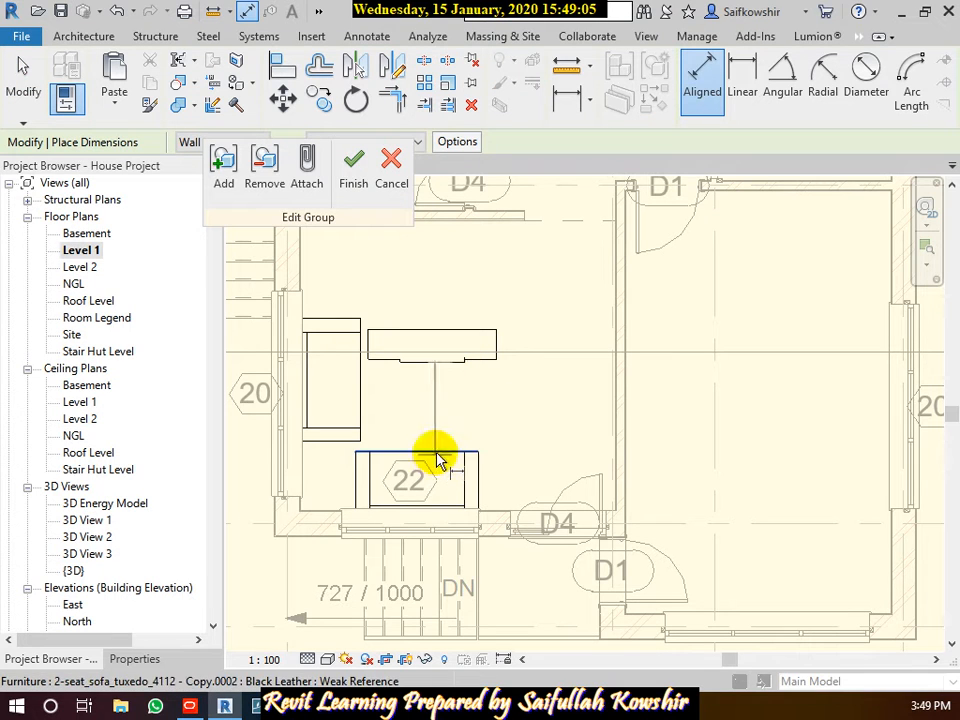
left_click(435, 452)
left_click(505, 470)
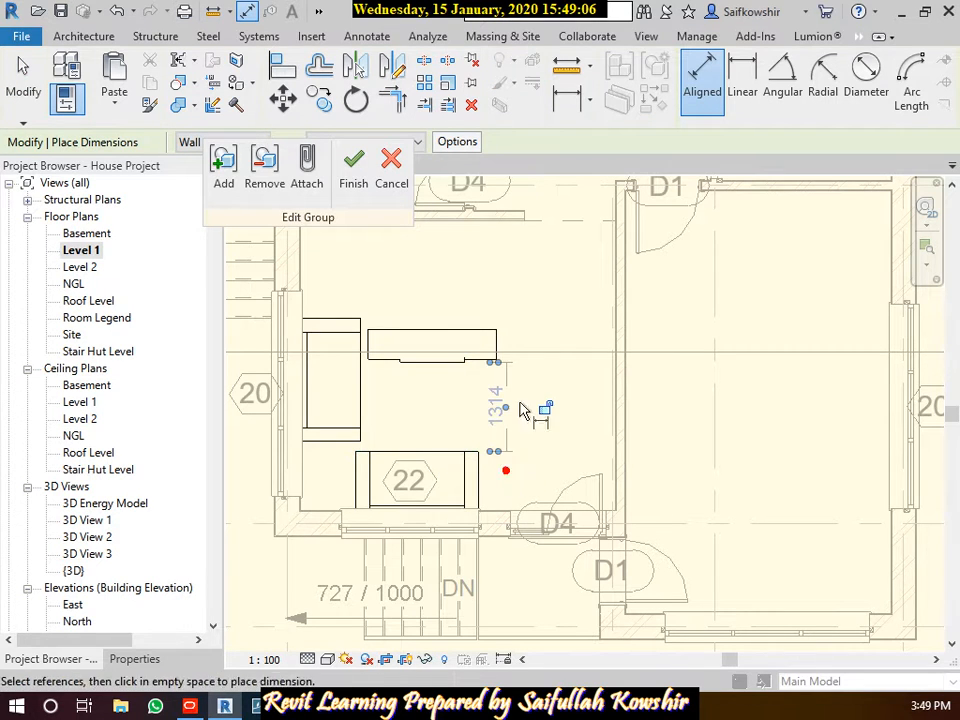
left_click(24, 85)
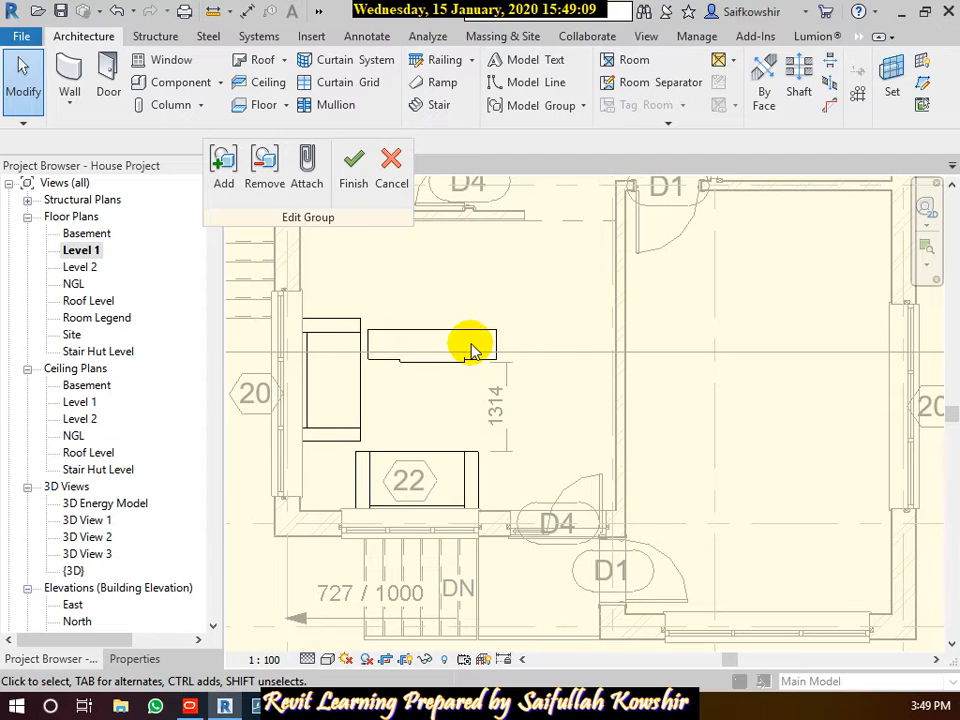
left_click(307, 180)
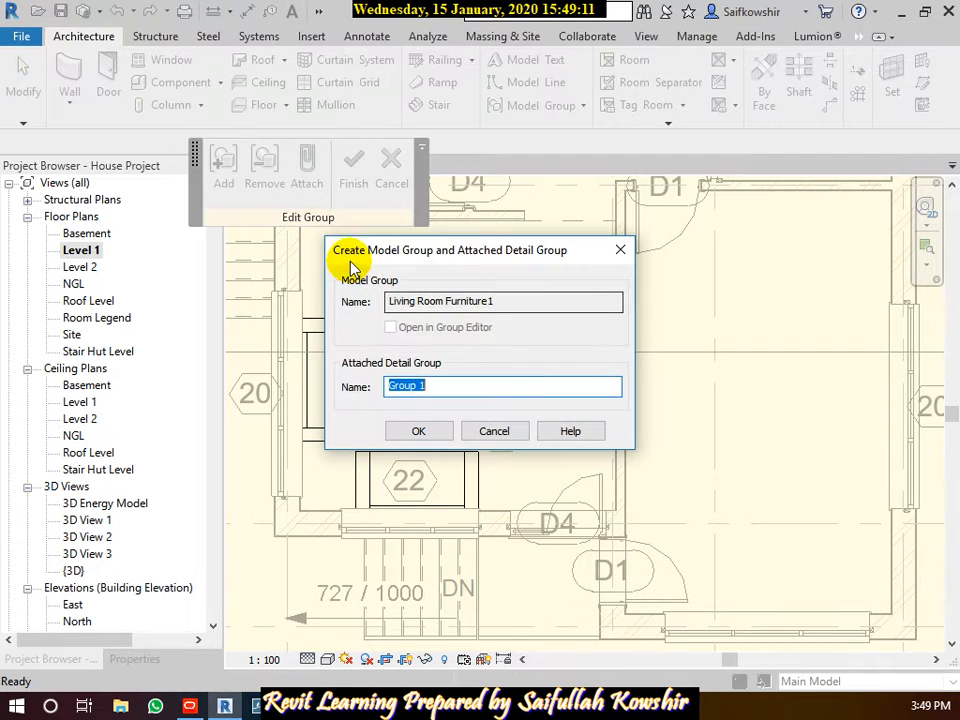
left_click(506, 428)
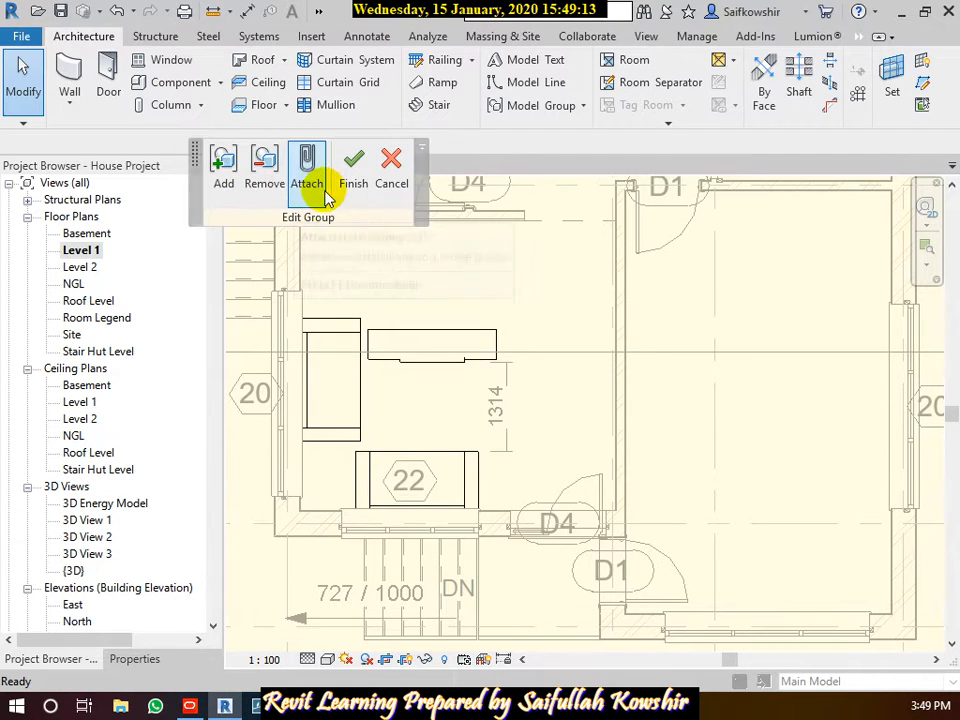
left_click(222, 176)
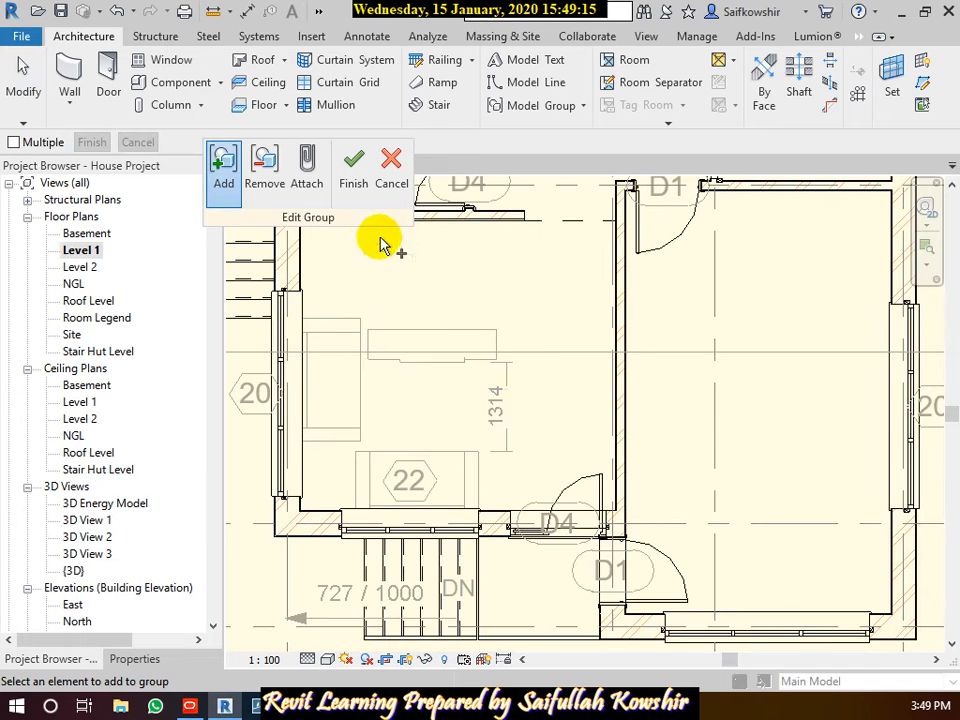
left_click(394, 182)
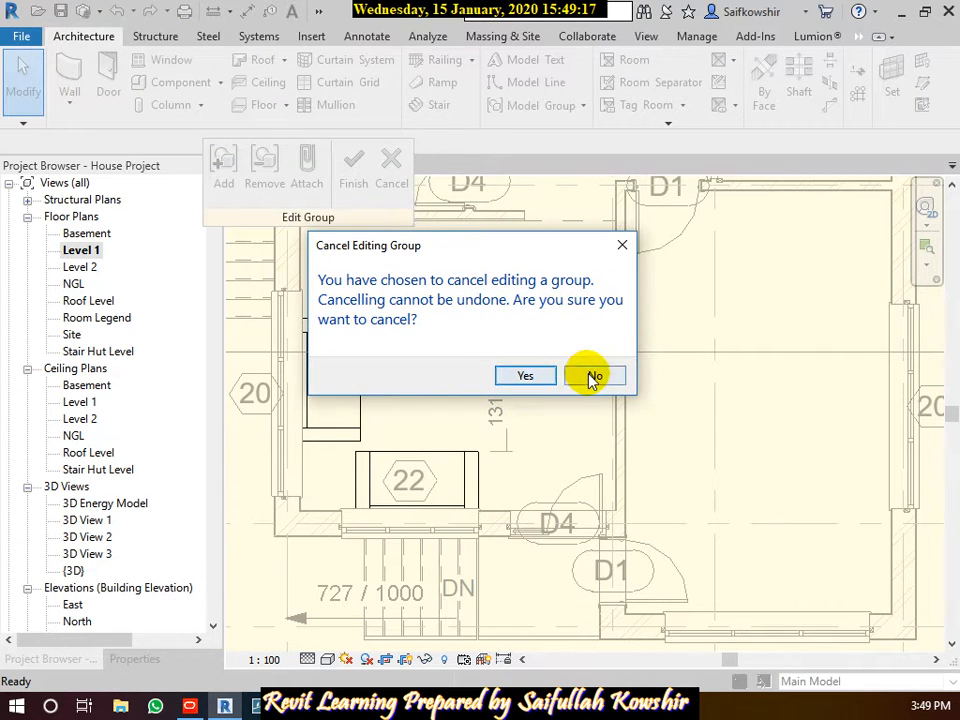
left_click(591, 374)
Finish editing the living room furniture group and keep its changes
left_click(353, 172)
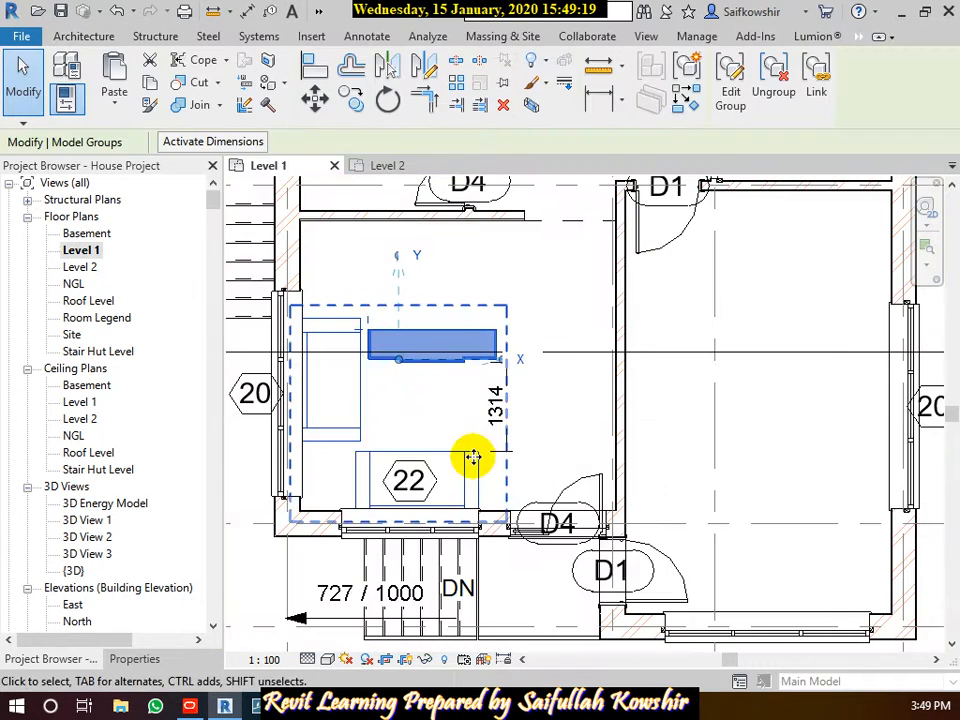
scroll(400, 410, "down", 3)
middle_click_drag(365, 405, 239, 363)
scroll(554, 415, "down", 2)
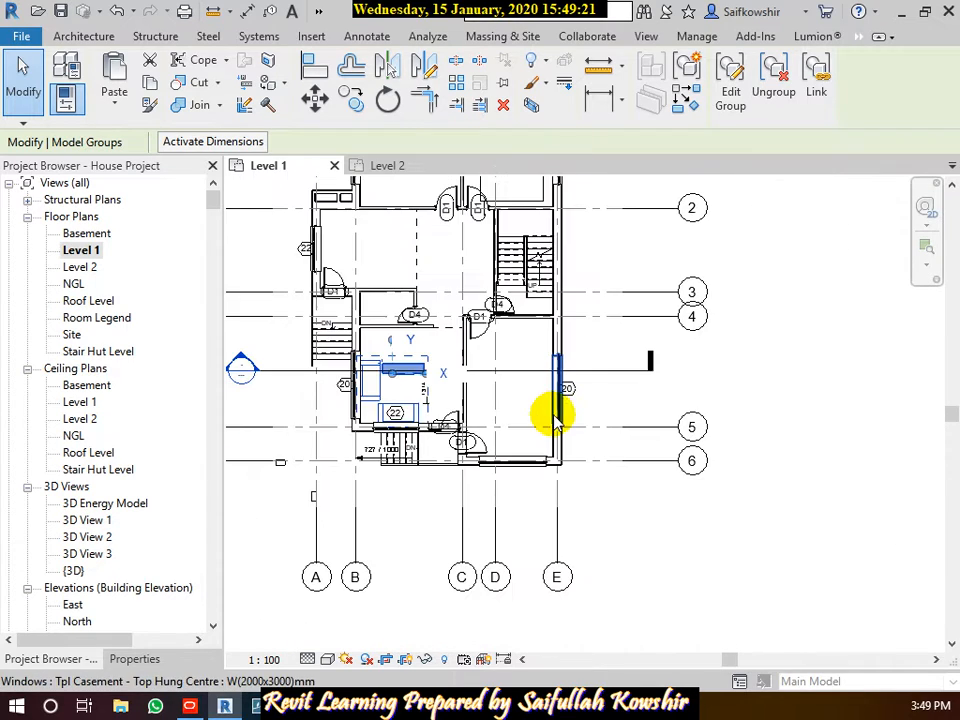
scroll(404, 393, "up", 3)
middle_click_drag(404, 403, 401, 354)
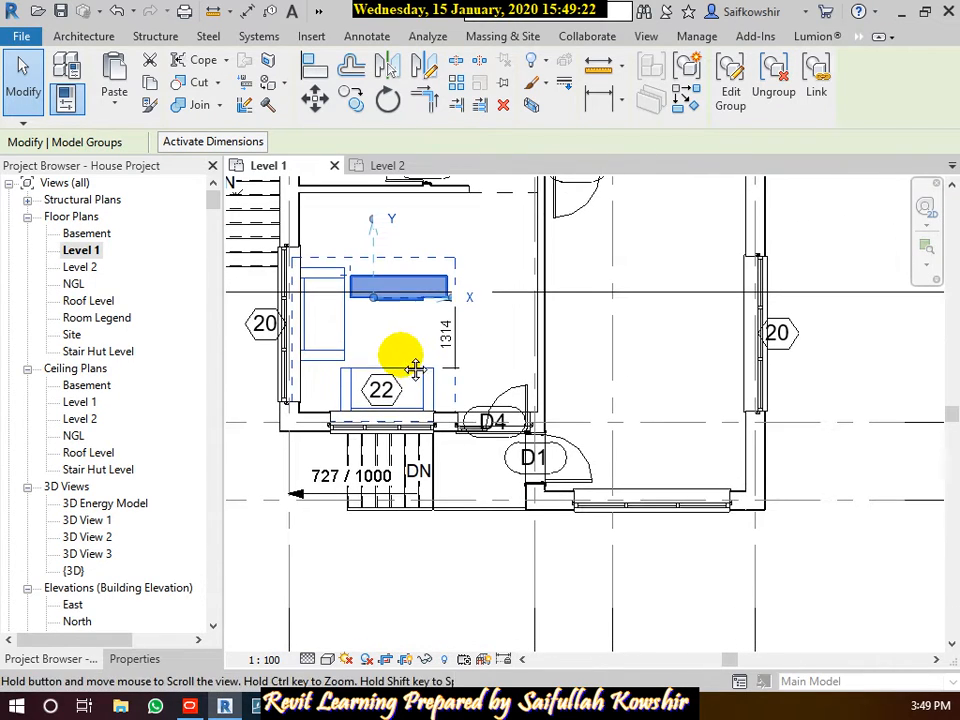
Copy the living room furniture group to the empty area southeast of the house plan
left_click(473, 341)
left_click(338, 305)
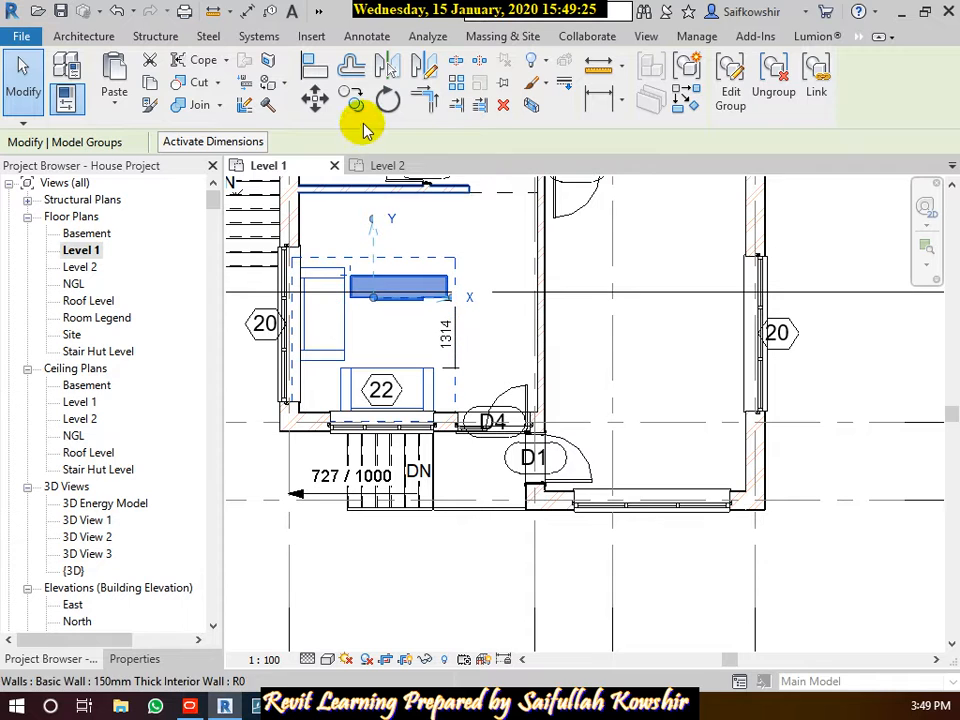
left_click(351, 97)
left_click(372, 378)
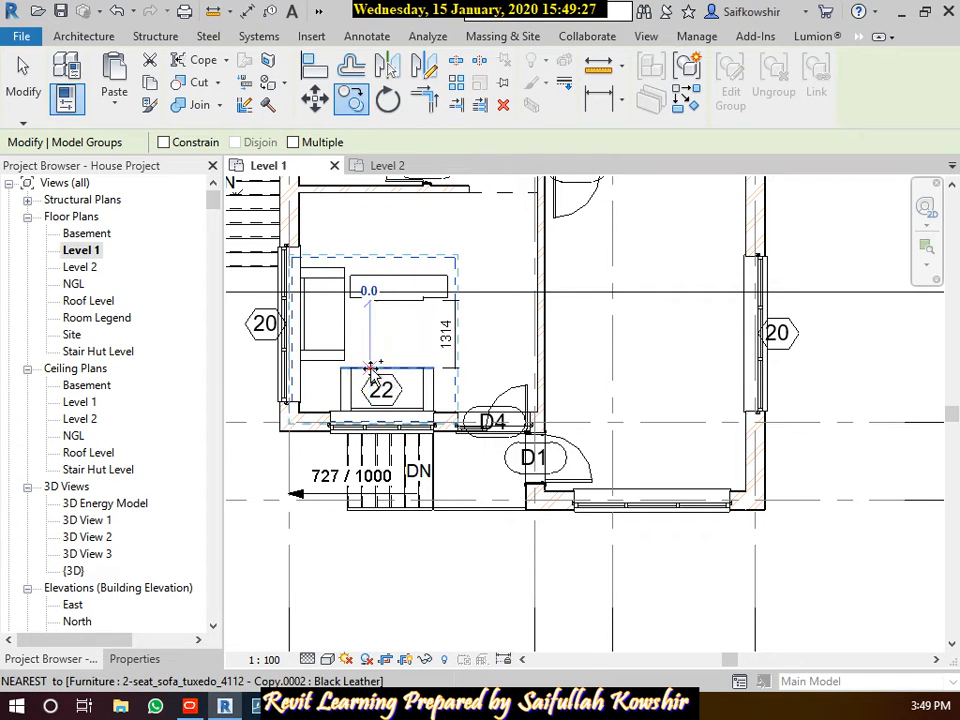
scroll(392, 354, "down", 4)
left_click(725, 540)
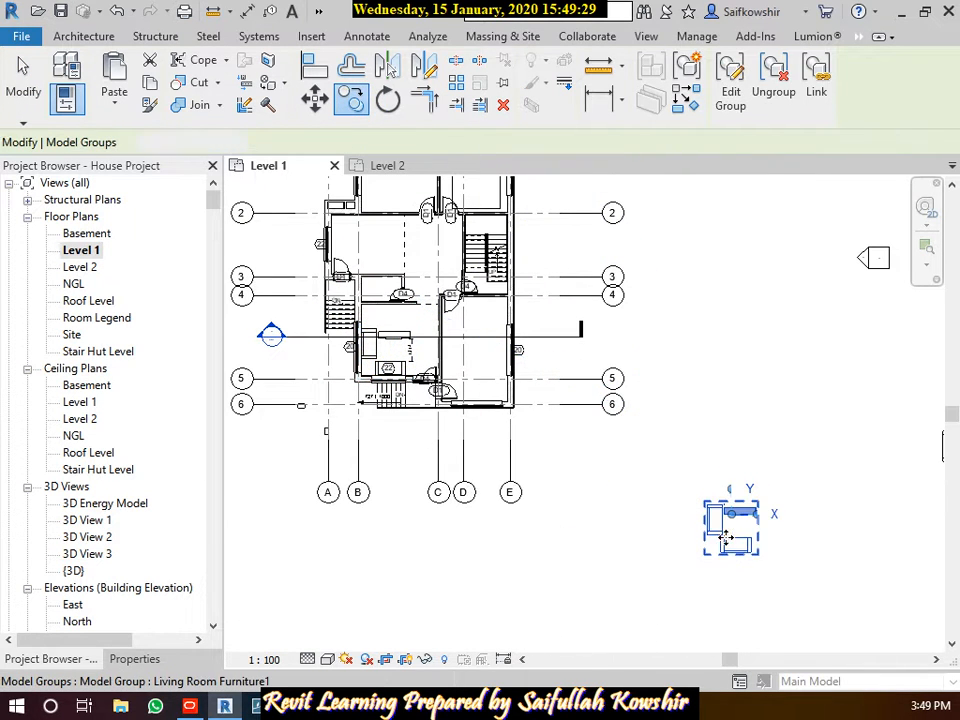
left_click(27, 88)
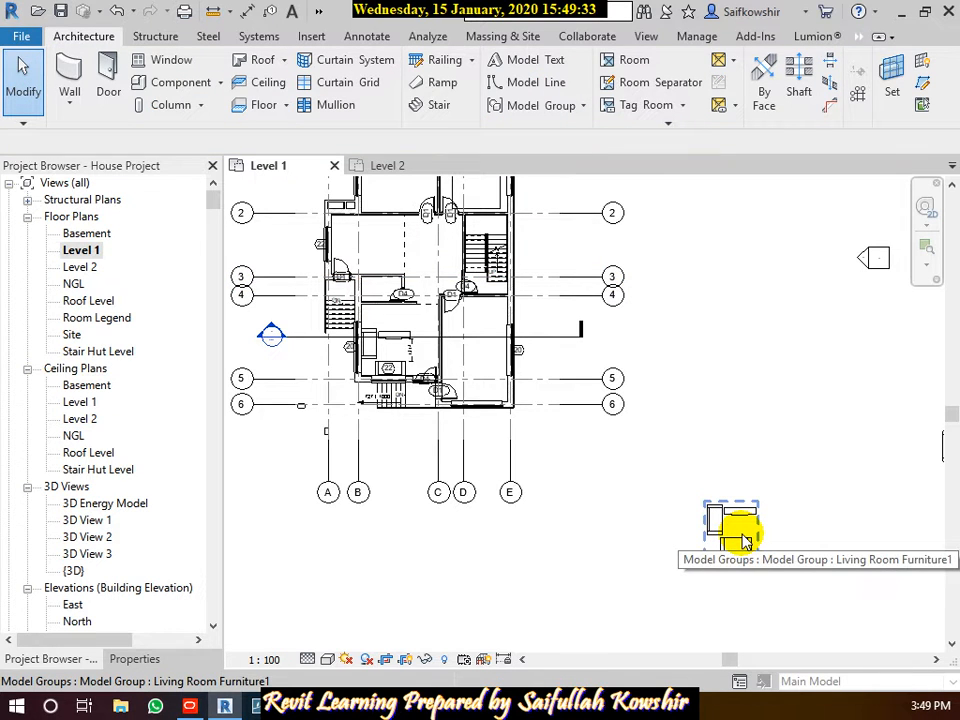
Ungroup the furniture copy southeast of the house plan
scroll(745, 548, "up", 2)
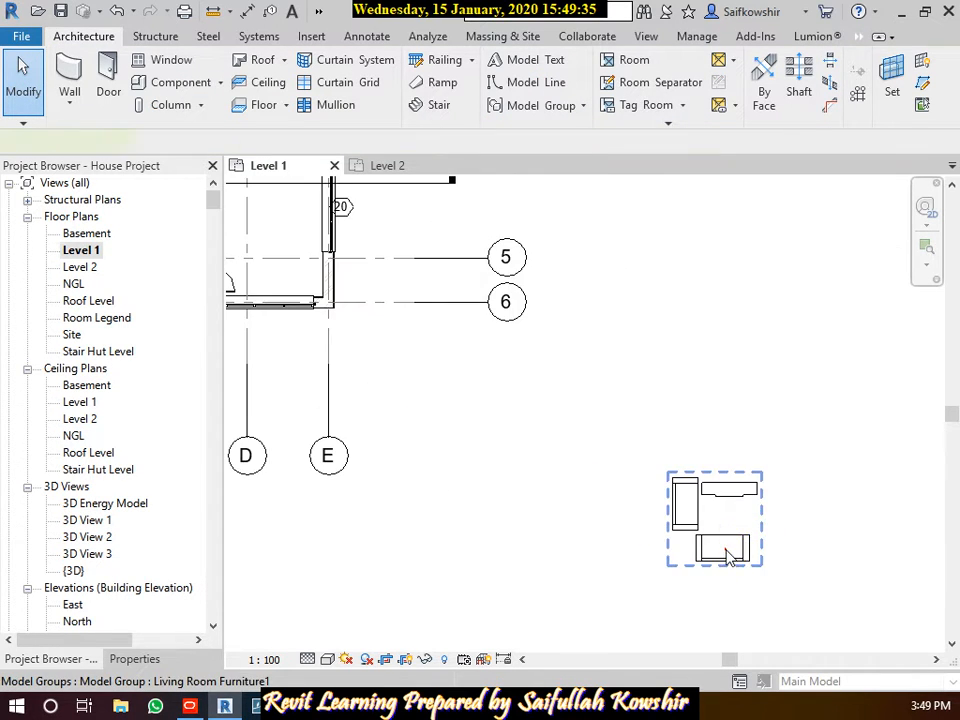
left_click(729, 557)
left_click(768, 90)
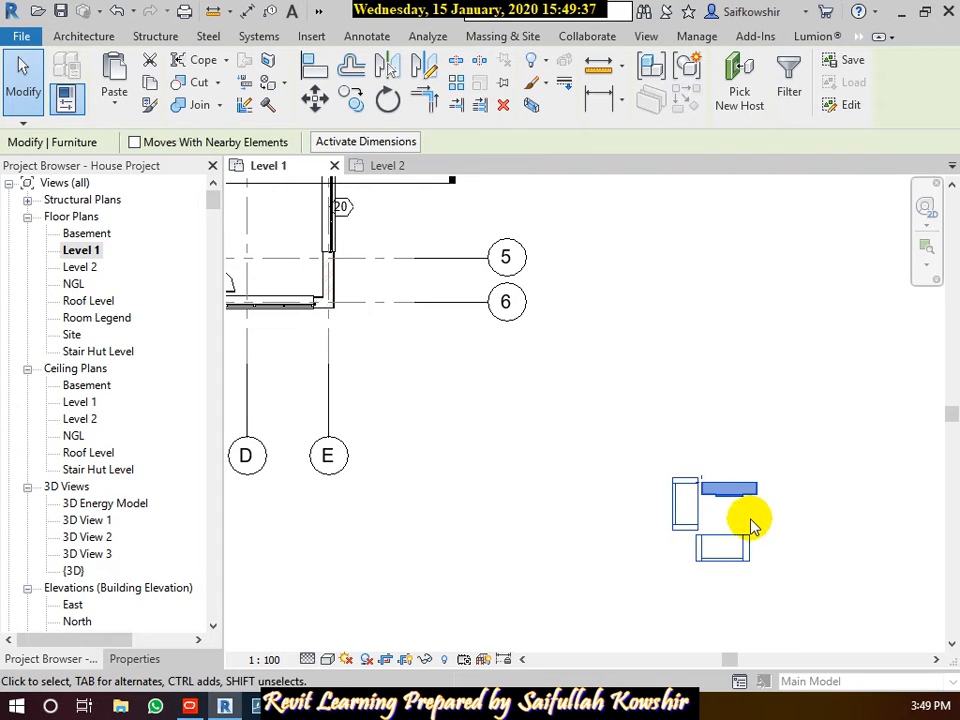
Place a vertical aligned dimension from the ungrouped buffet's front edge to the lower sofa, east of the furniture
scroll(752, 525, "up", 3)
left_click(791, 523)
key("i")
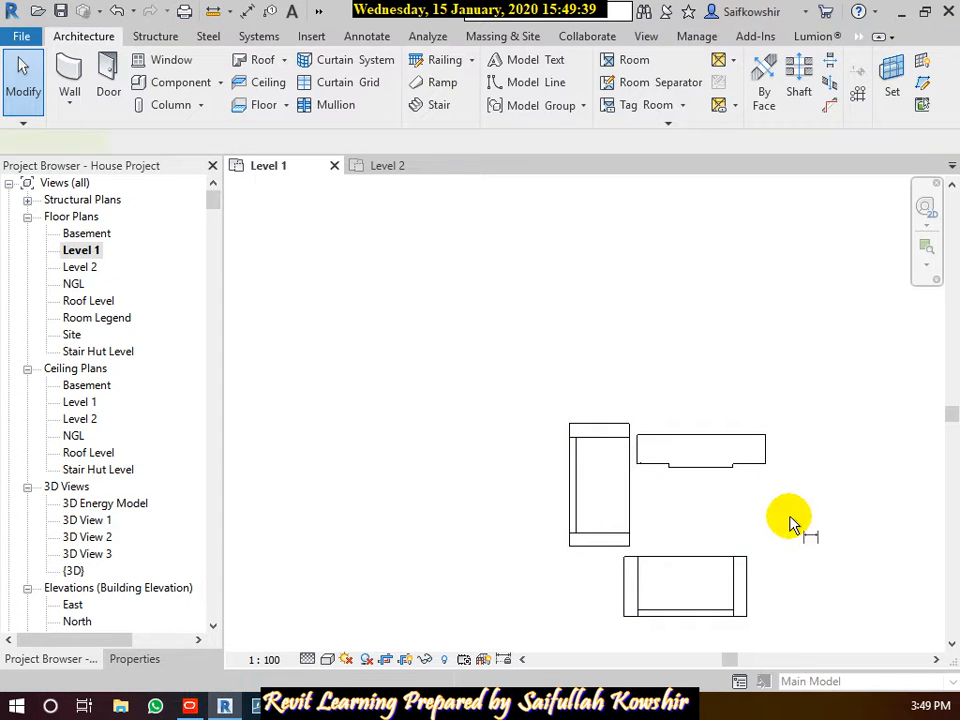
left_click(711, 469)
left_click(707, 557)
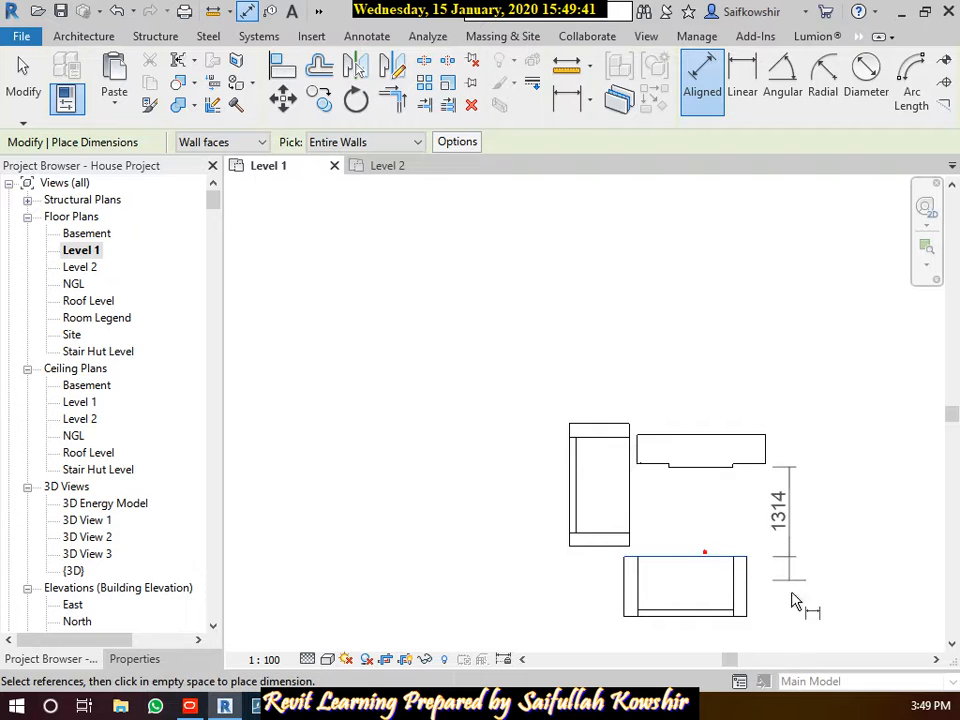
left_click(805, 530)
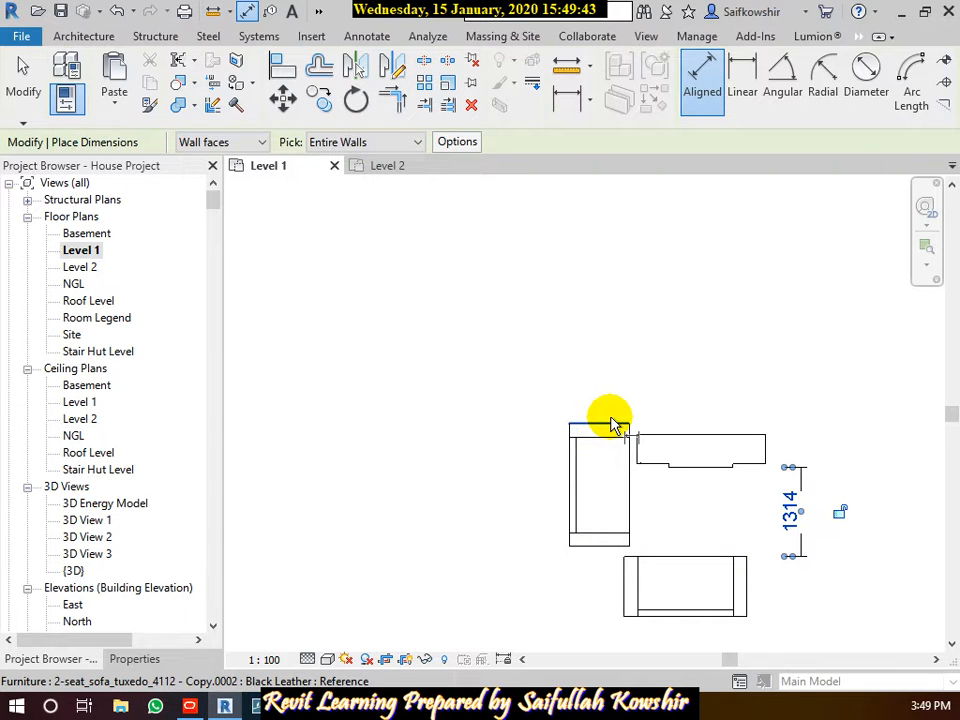
left_click(690, 437)
right_click(583, 369)
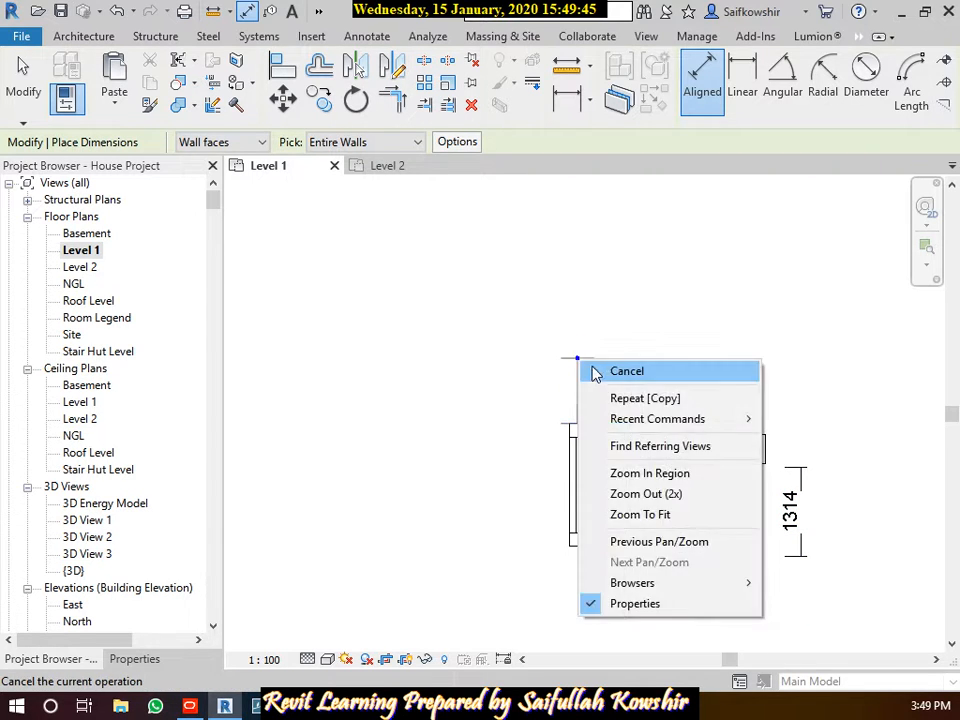
left_click(627, 371)
Place a vertical aligned dimension between the left sofa's lower arm and the lower sofa's back, west of the furniture
key("d")
key("i")
left_click(613, 555)
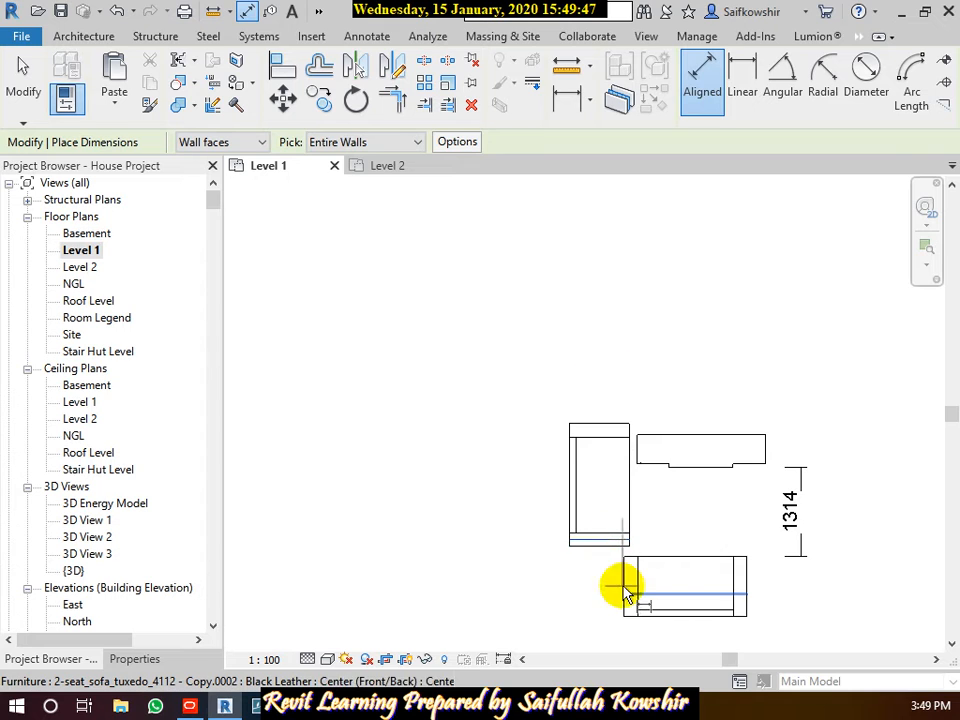
left_click(667, 620)
left_click(484, 510)
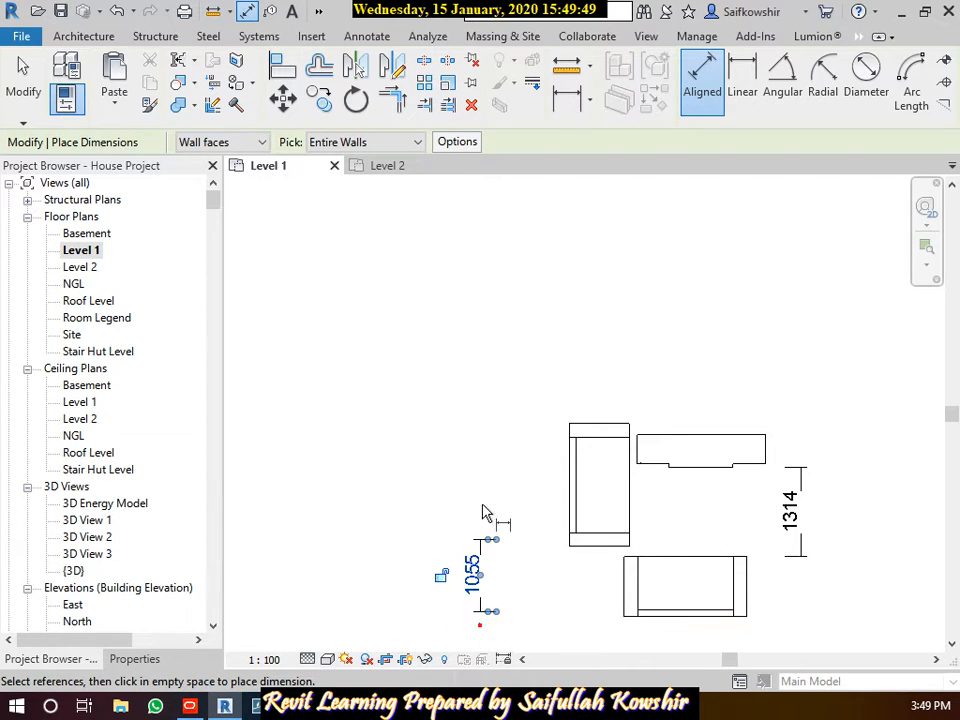
left_click(24, 85)
Group the furniture and both dimensions as model group Furniture 200 with attached detail group Group 1
scroll(505, 246, "down", 3)
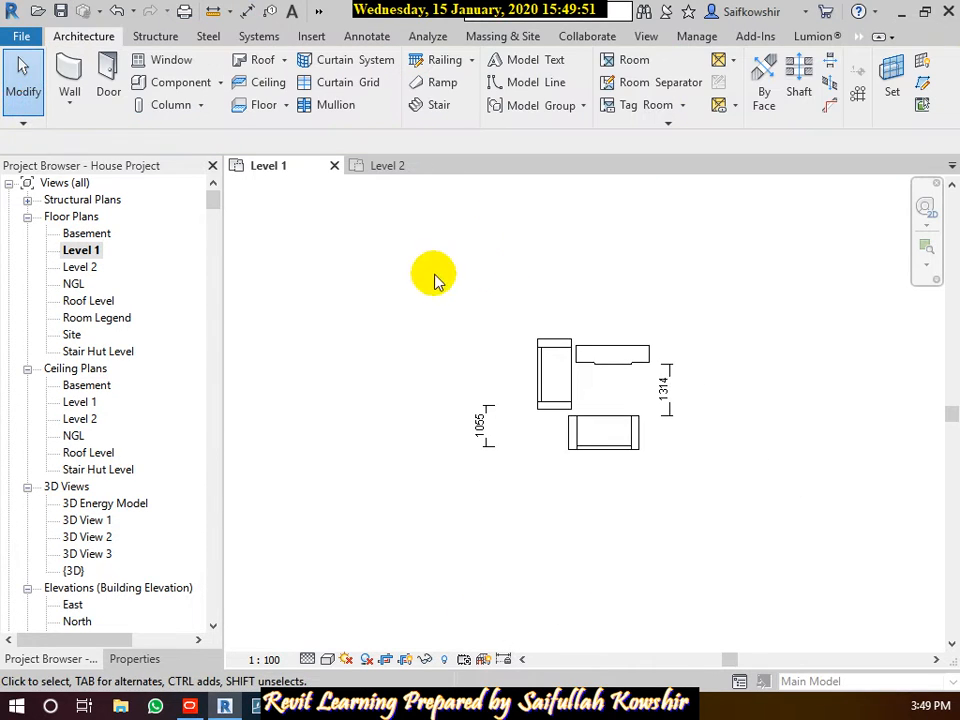
left_click_drag(401, 251, 762, 568)
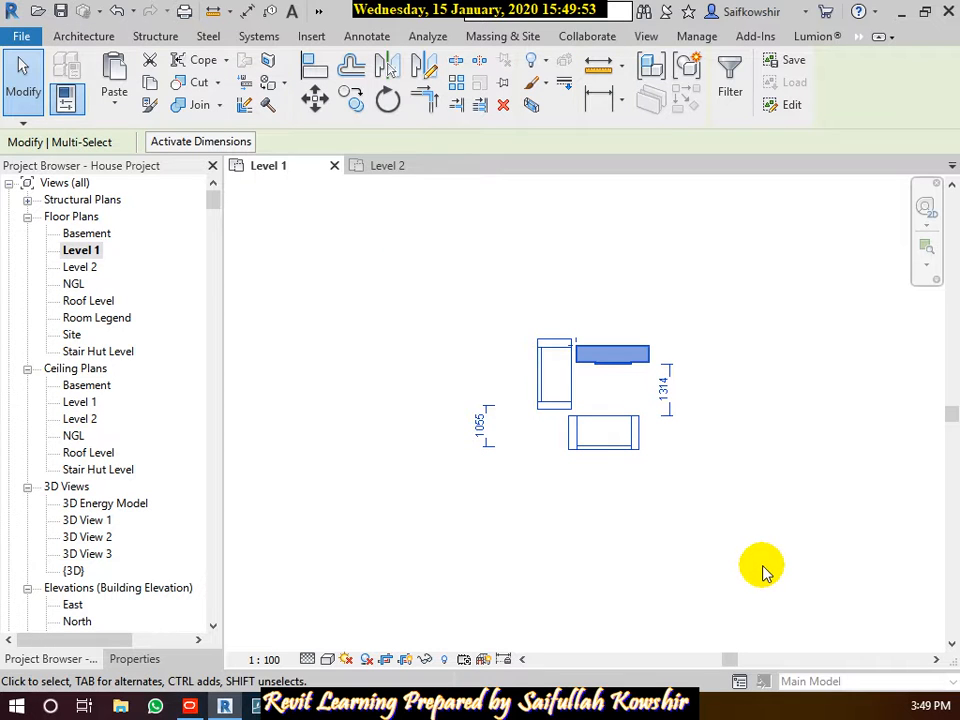
left_click(688, 64)
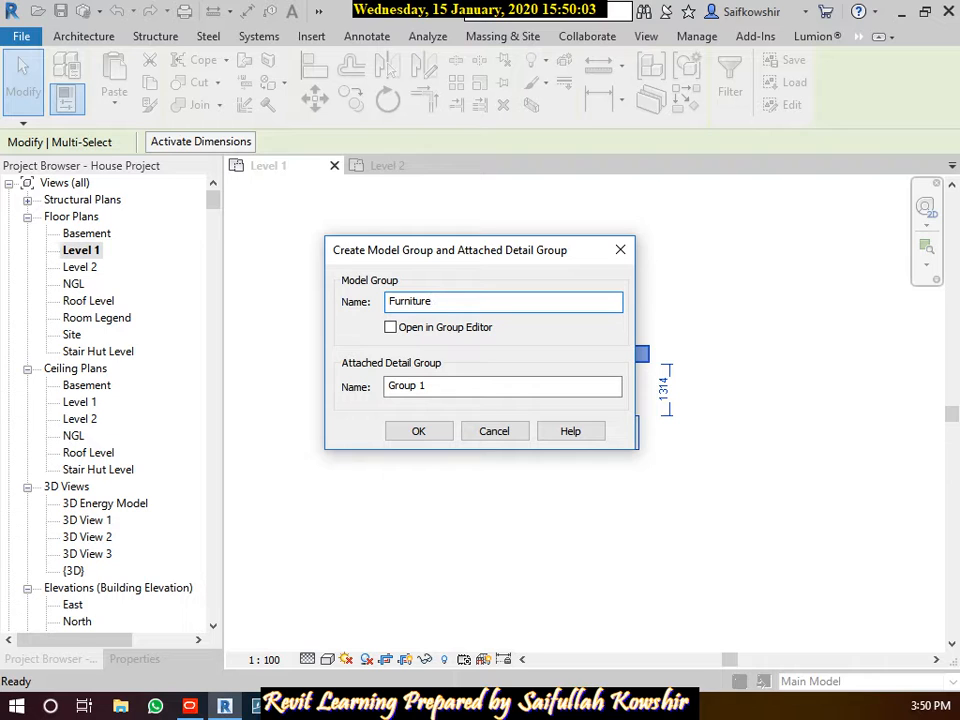
left_click(421, 434)
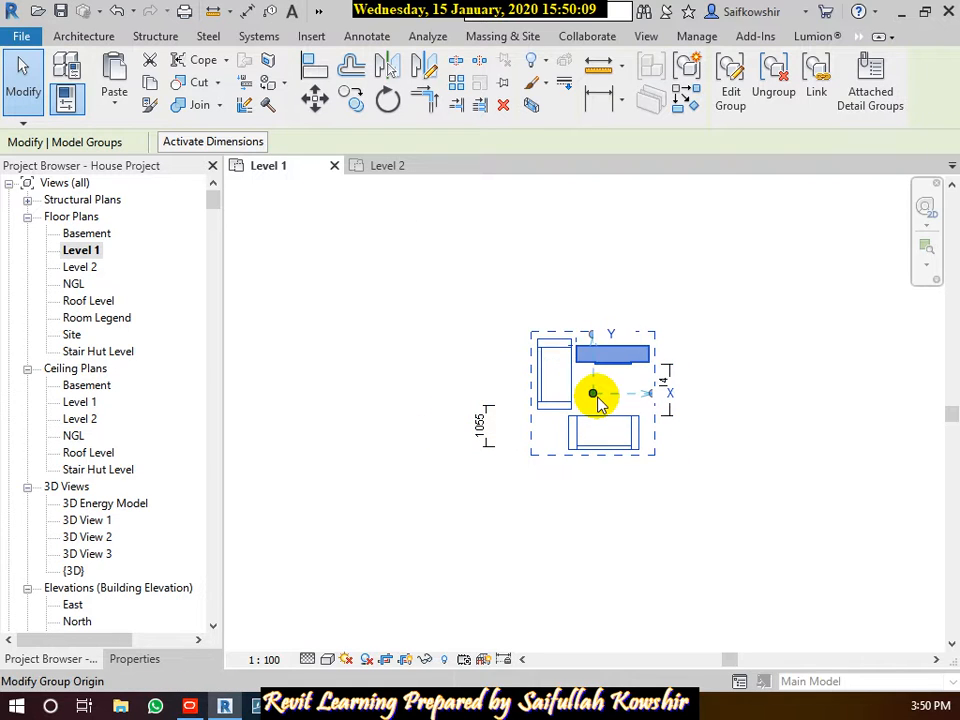
Copy the Furniture 200 group about 10000 mm to the southeast, at about 40° below horizontal
scroll(597, 397, "down", 2)
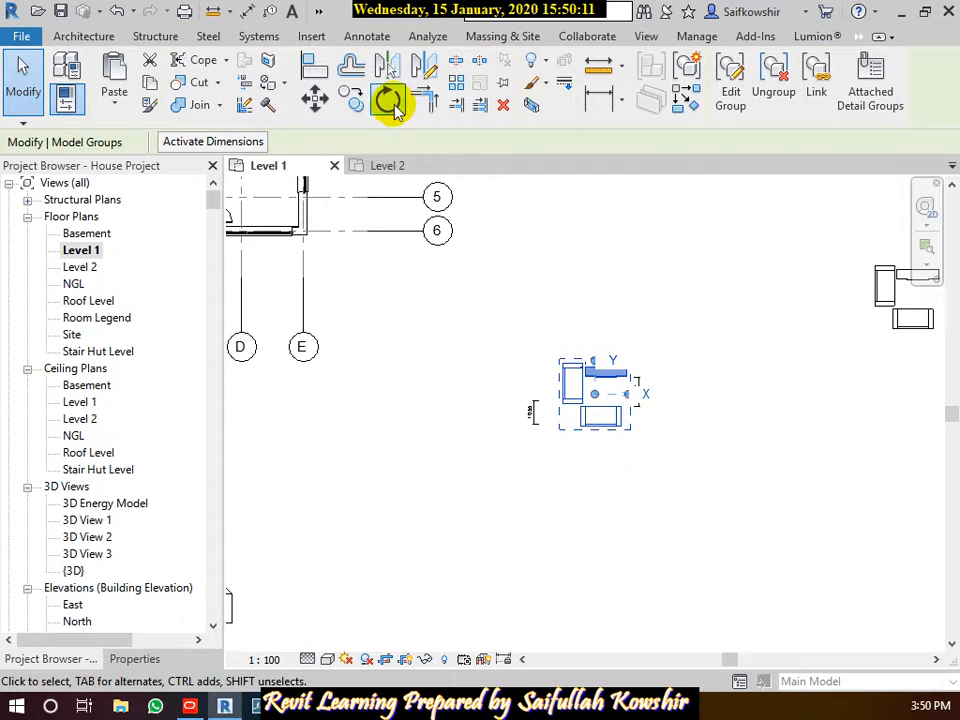
left_click(350, 100)
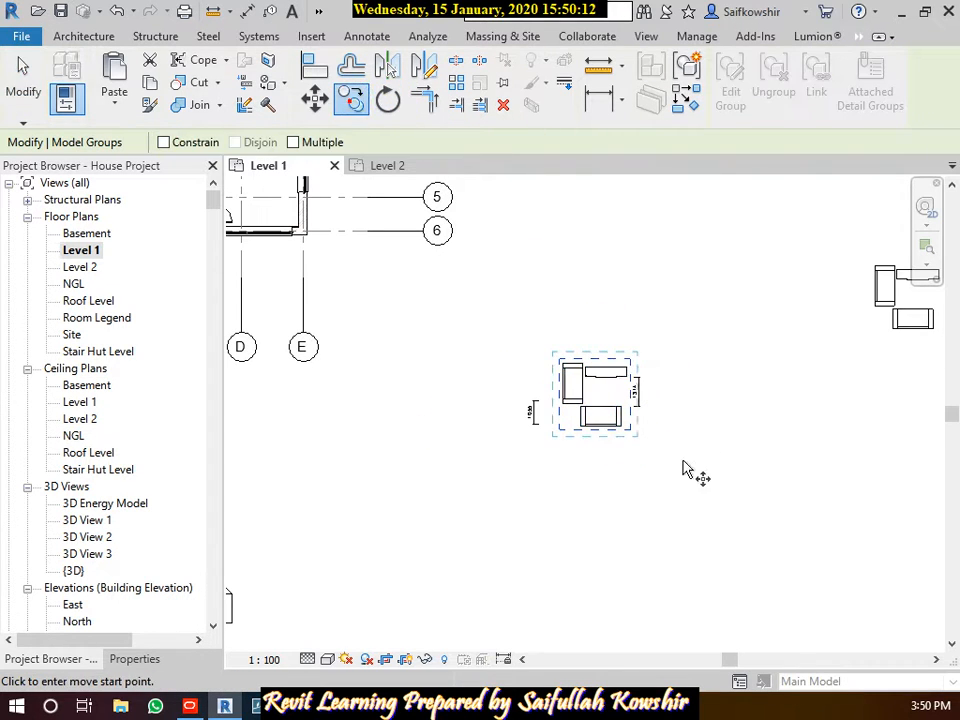
left_click(602, 392)
scroll(683, 480, "down", 1)
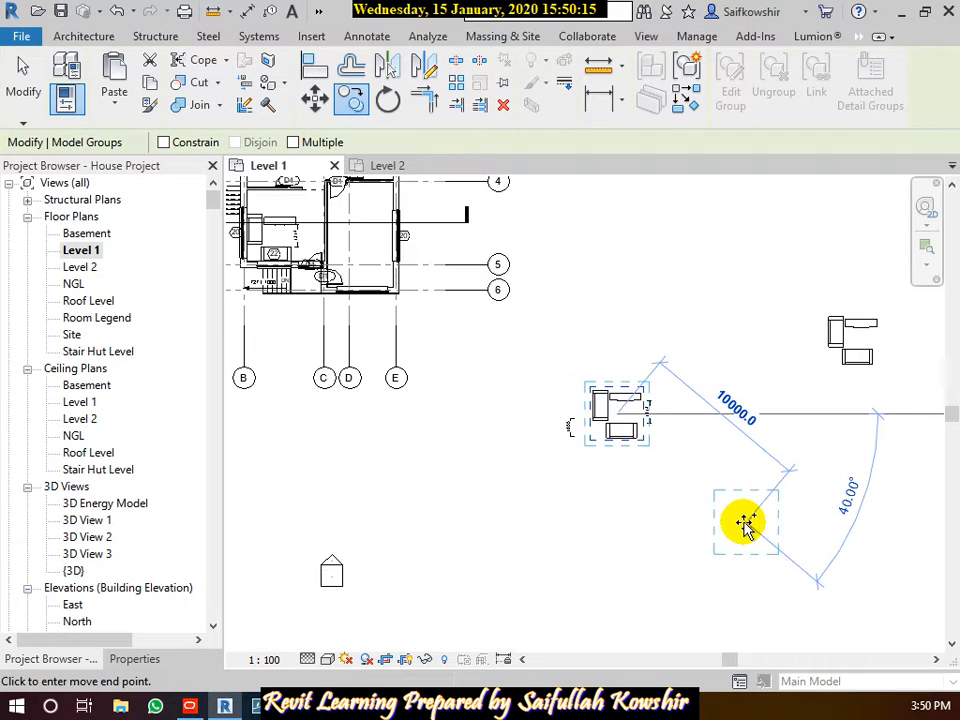
left_click(740, 520)
left_click(22, 80)
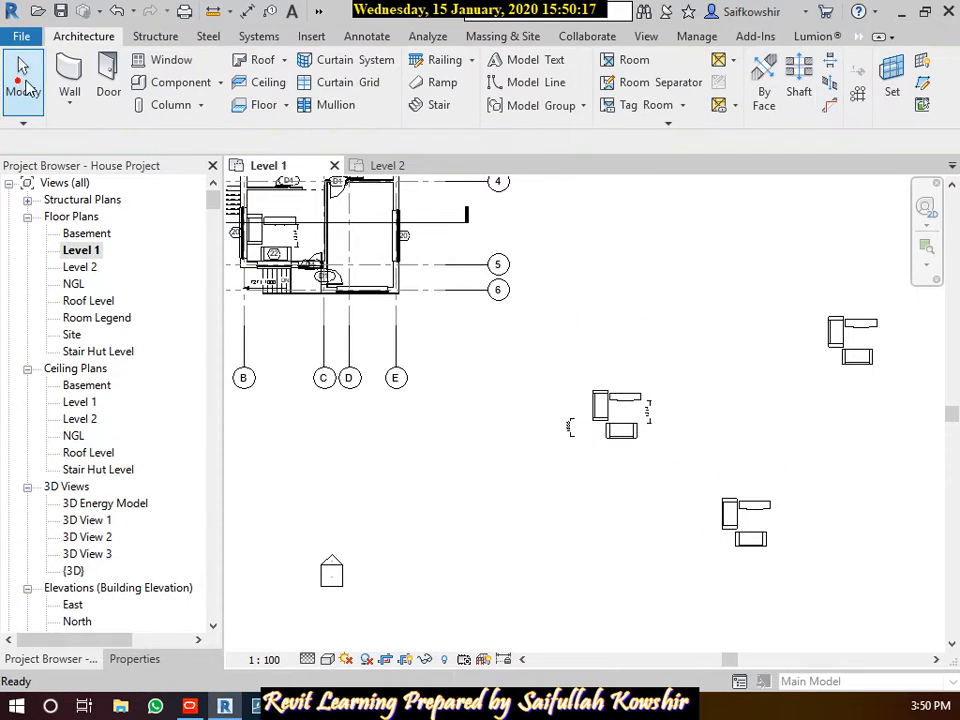
Open the southeast copy of the Furniture 200 group for editing
middle_click_drag(681, 484, 650, 430)
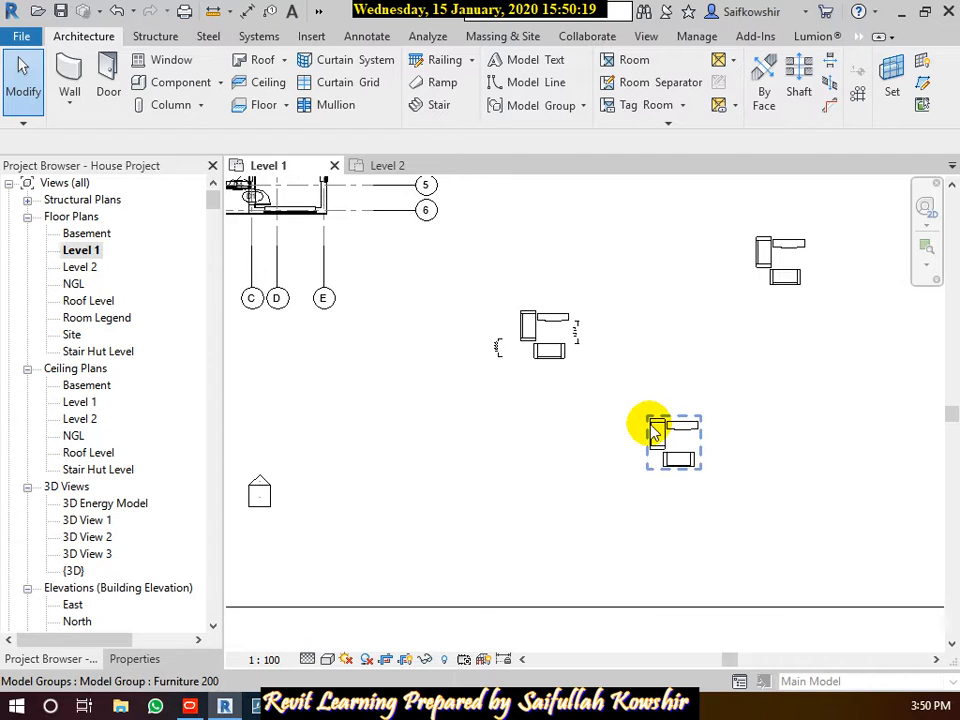
scroll(655, 430, "up", 5)
left_click(720, 428)
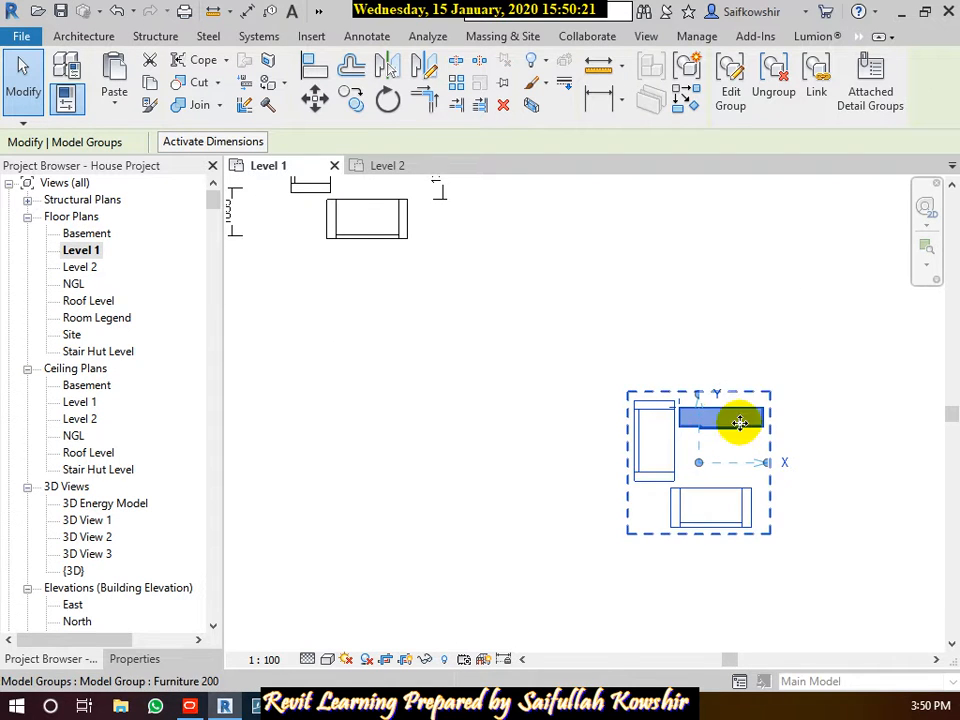
left_click(731, 88)
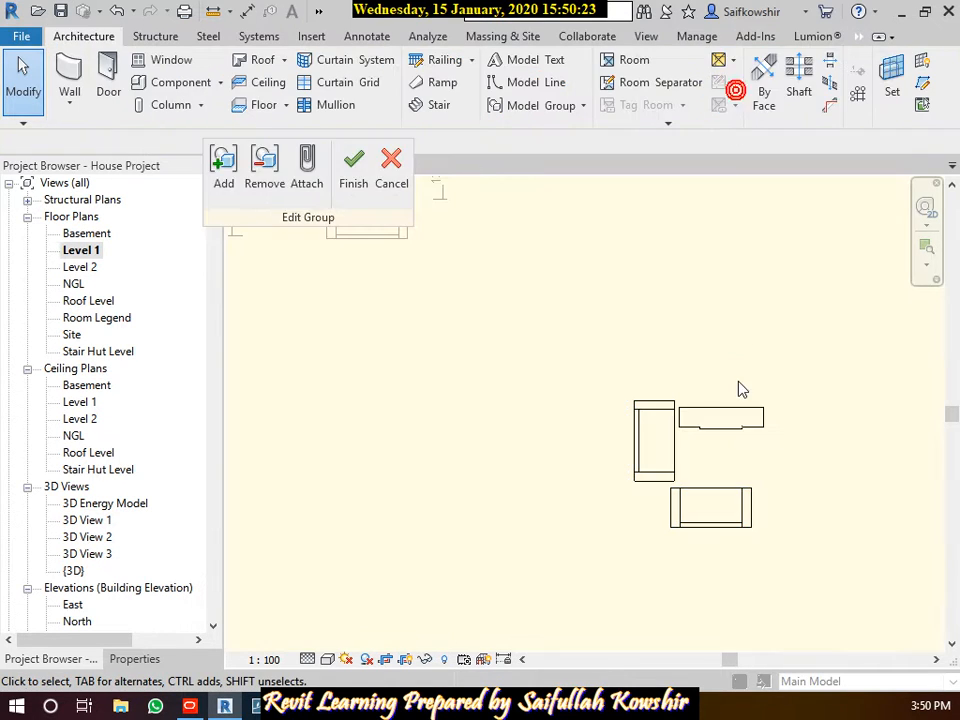
Move the buffet about 1500 mm upward, away from the sofas, and finish the group edit
left_click(729, 419)
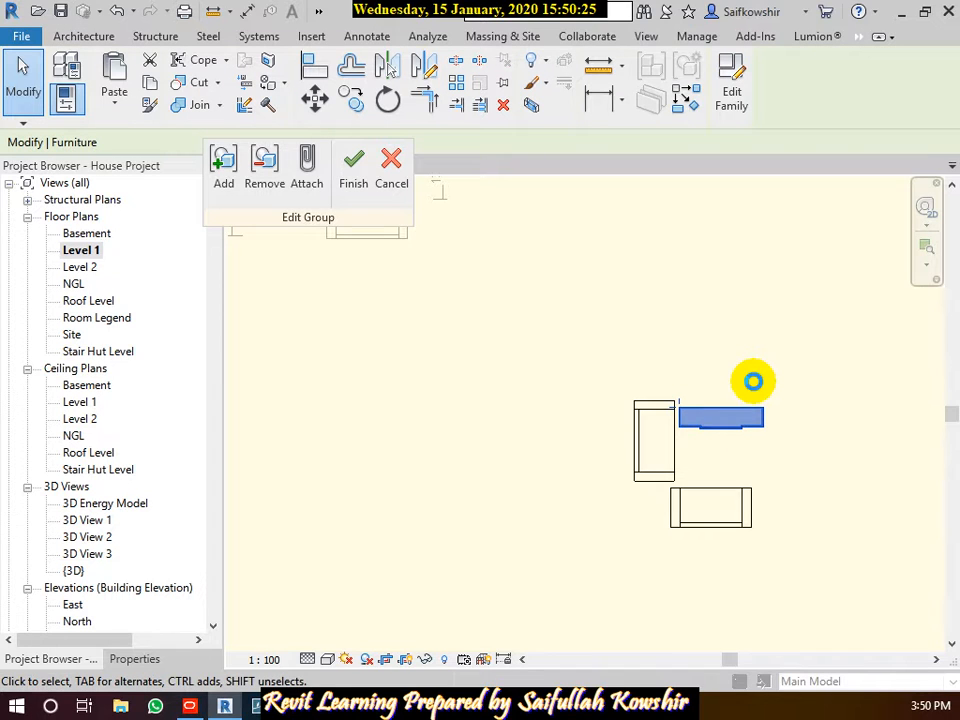
key("Up")
key("Up")
key("Up")
key("Up")
key("Up")
key("Up")
key("Up")
key("Up")
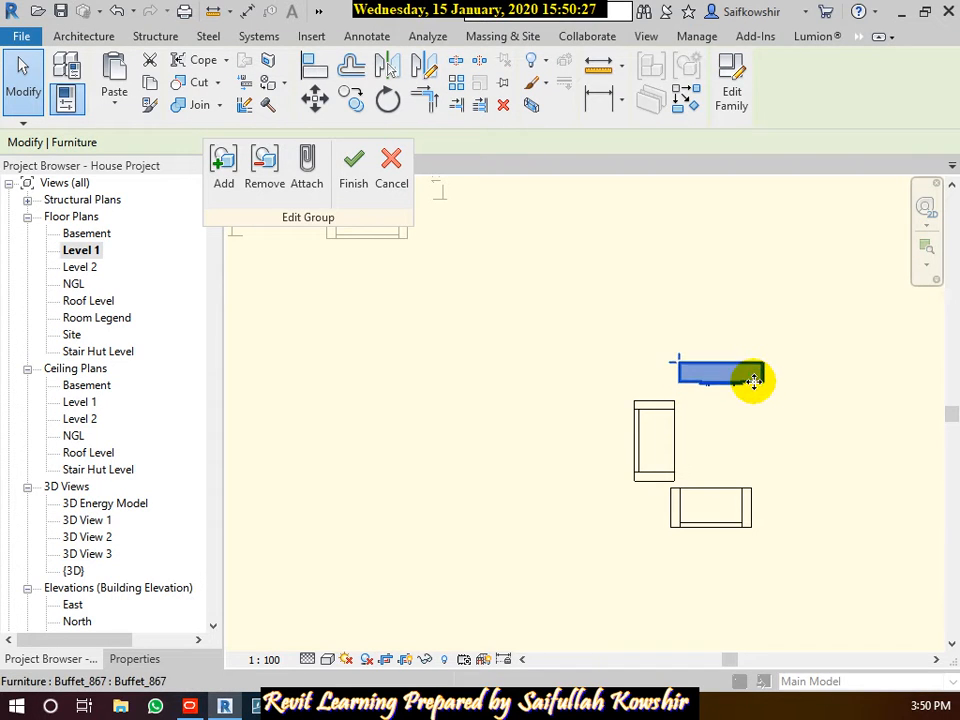
left_click(355, 164)
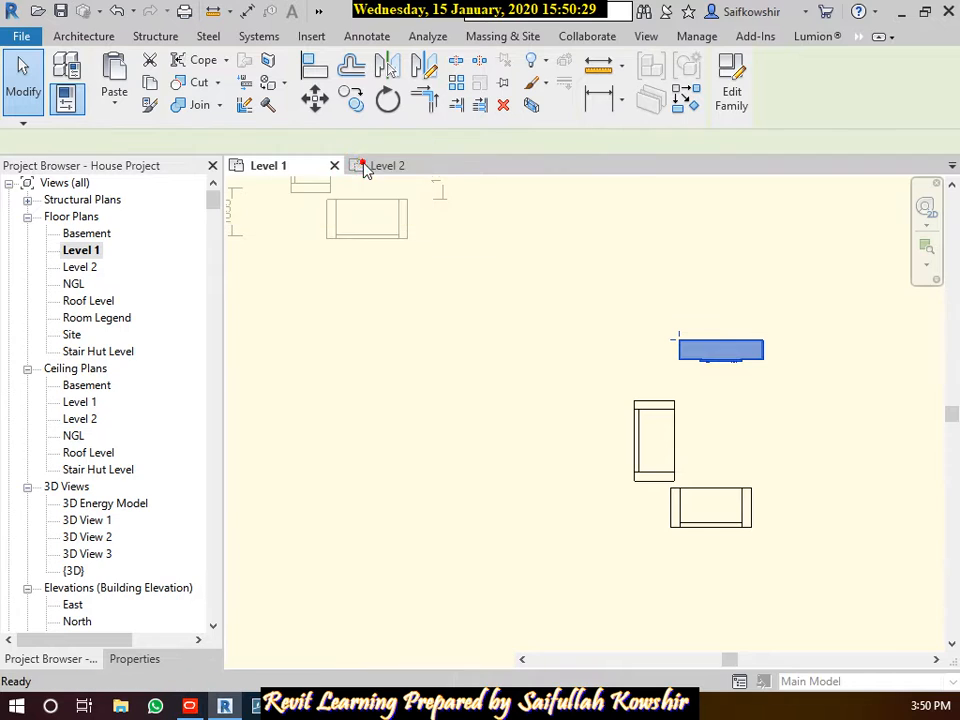
left_click(591, 532)
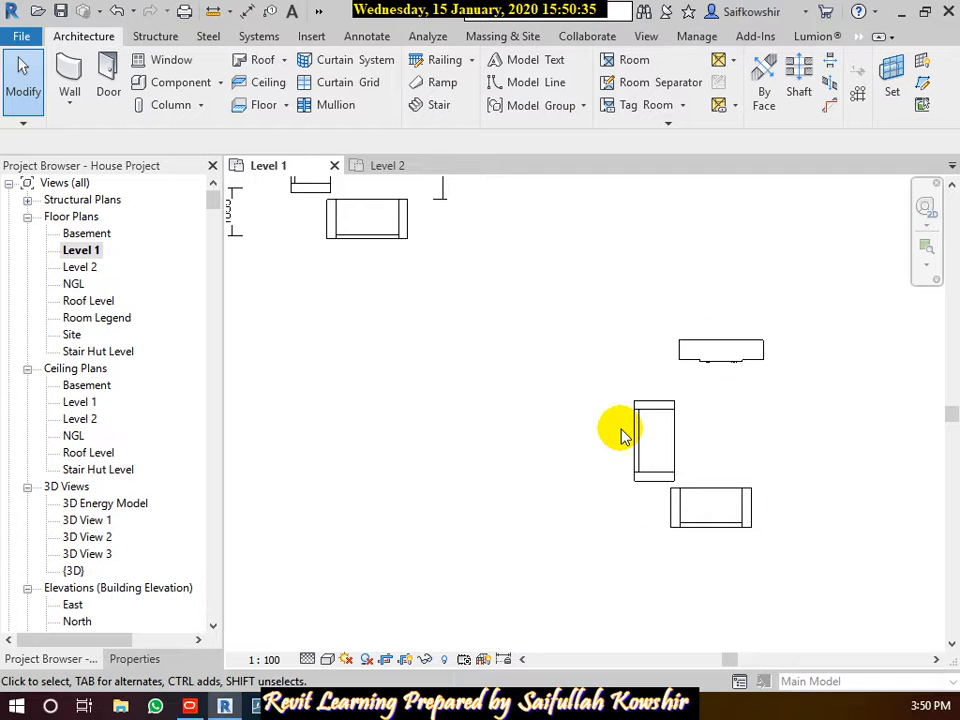
Examine the dimensions of the original furniture group's attached detail group and compare them with the edited copy
scroll(621, 435, "down", 2)
middle_click_drag(392, 270, 407, 315)
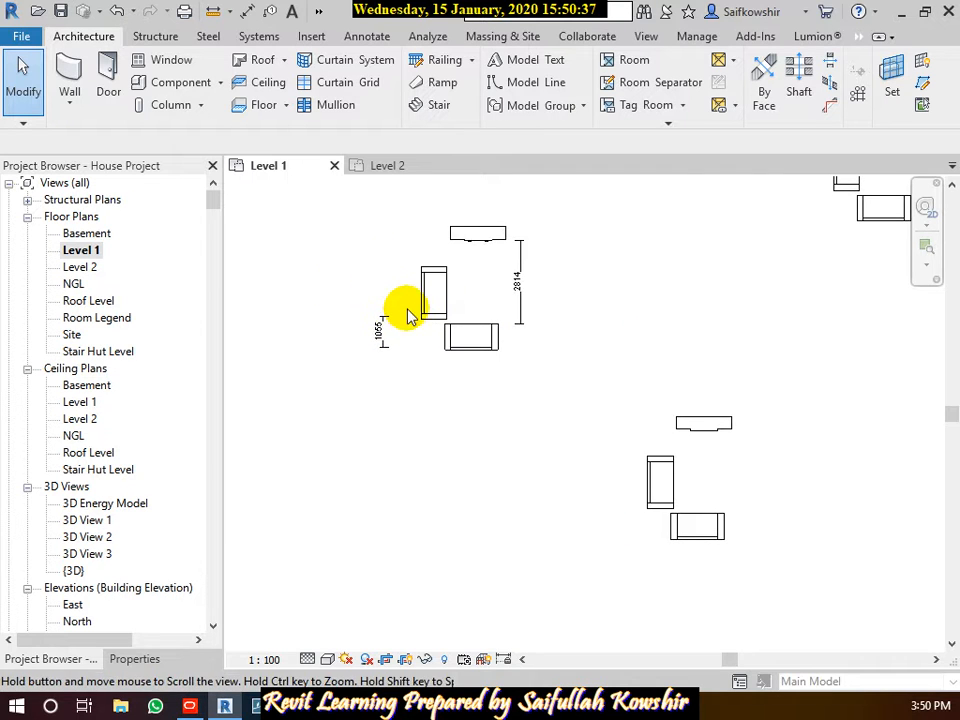
left_click(377, 326)
left_click(502, 418)
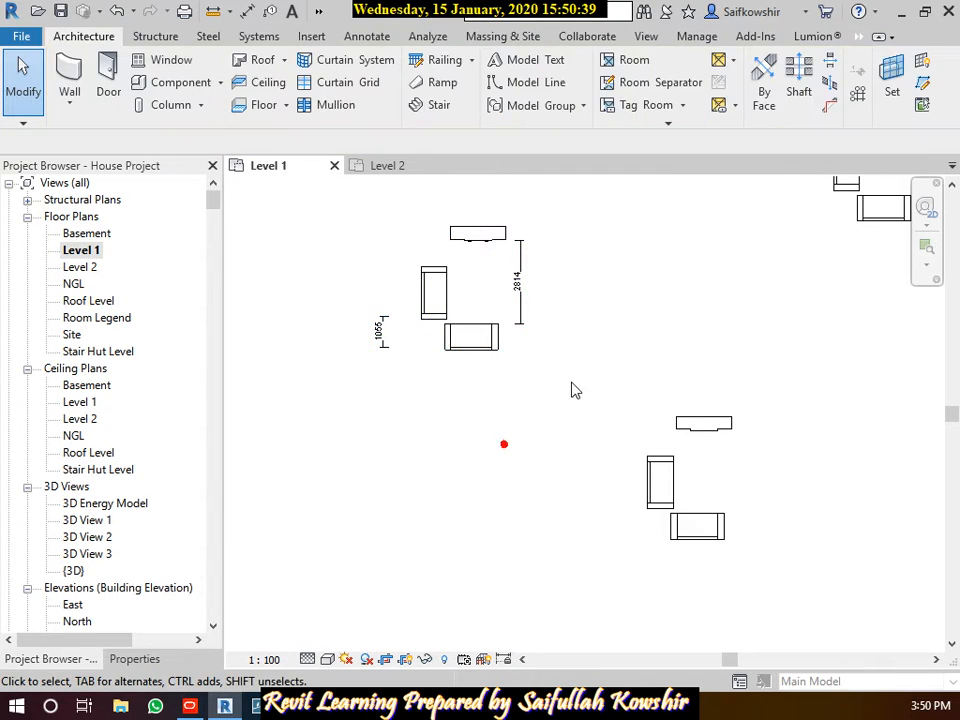
left_click(505, 276)
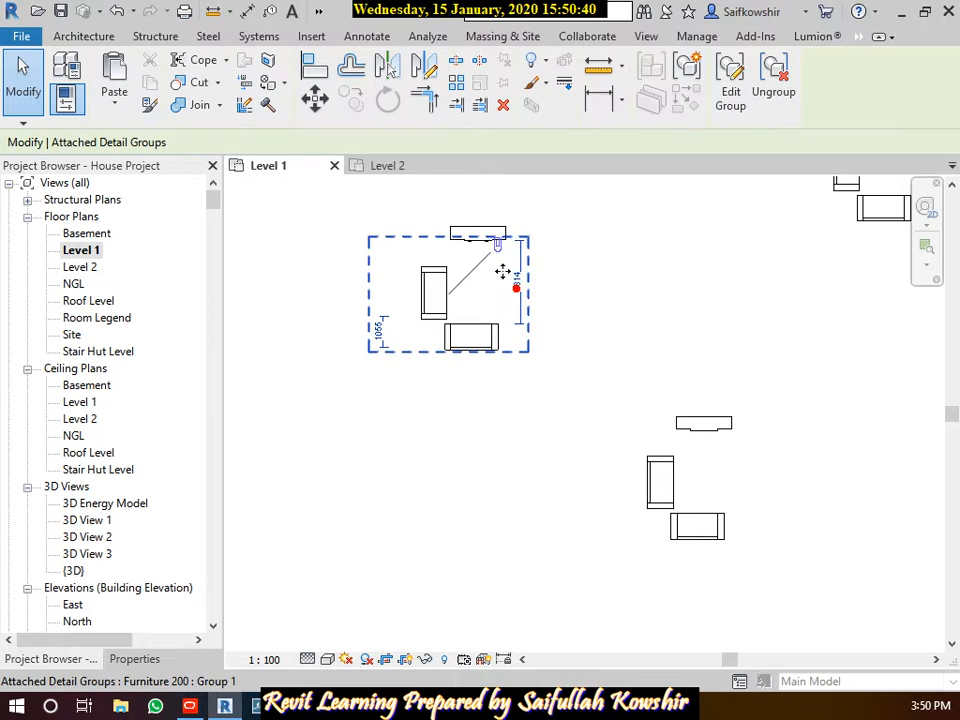
left_click(575, 287)
left_click(516, 281)
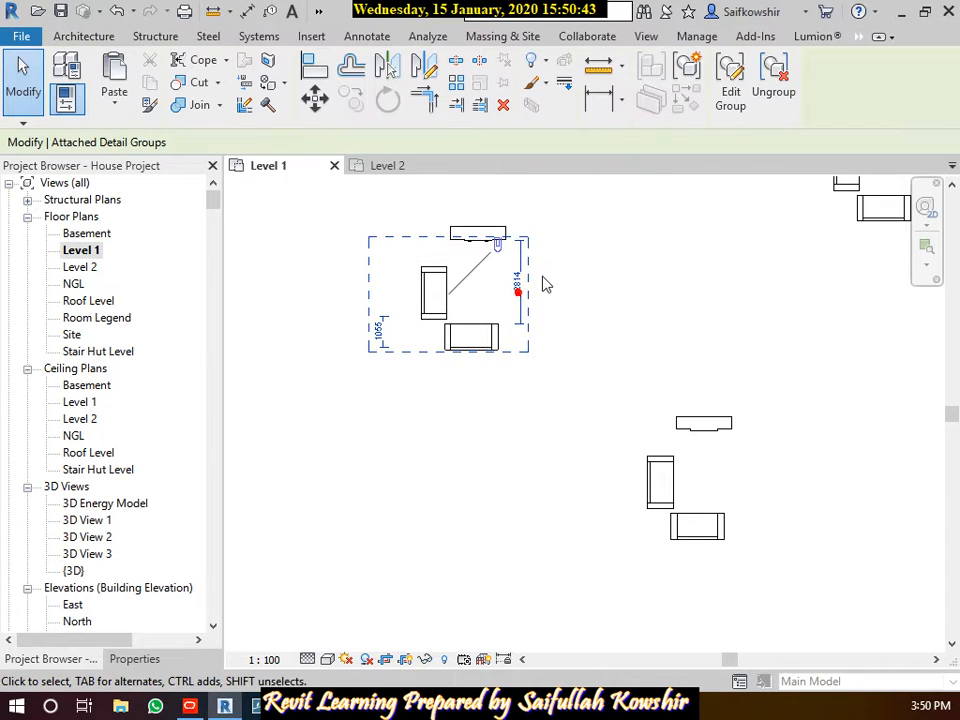
left_click(538, 392)
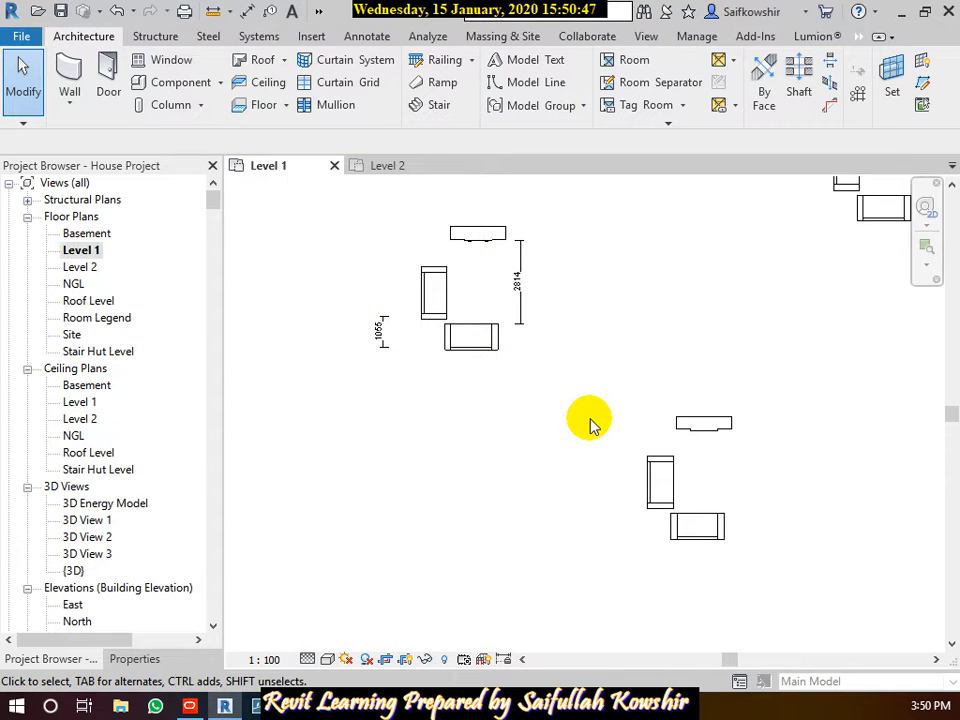
Delete the three furniture groups in the empty area southeast of the house plan
scroll(590, 440, "down", 4)
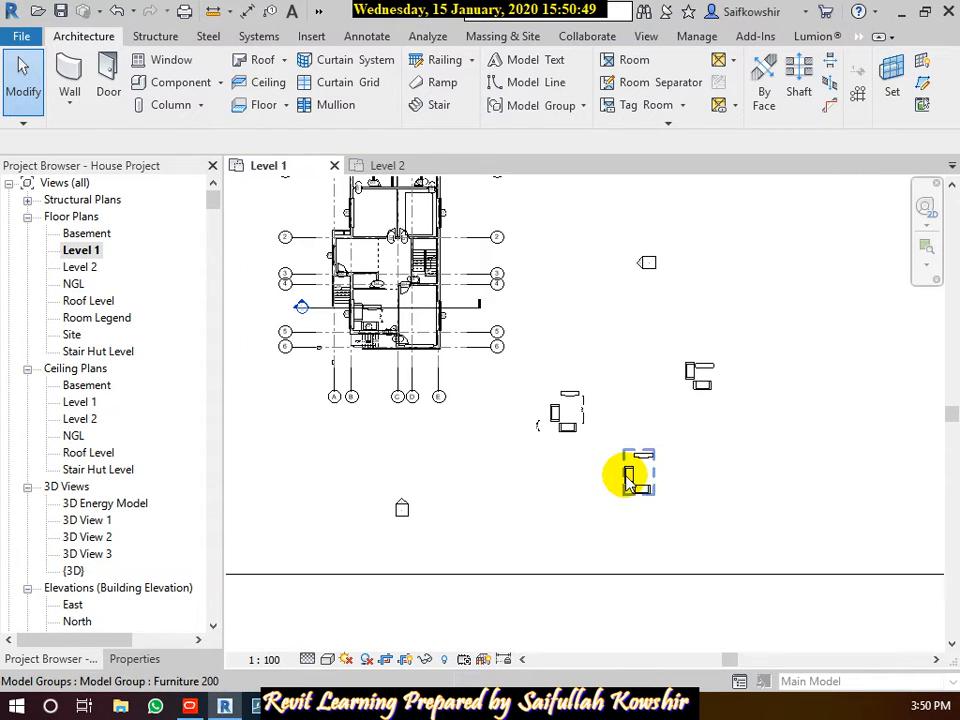
scroll(680, 425, "up", 1)
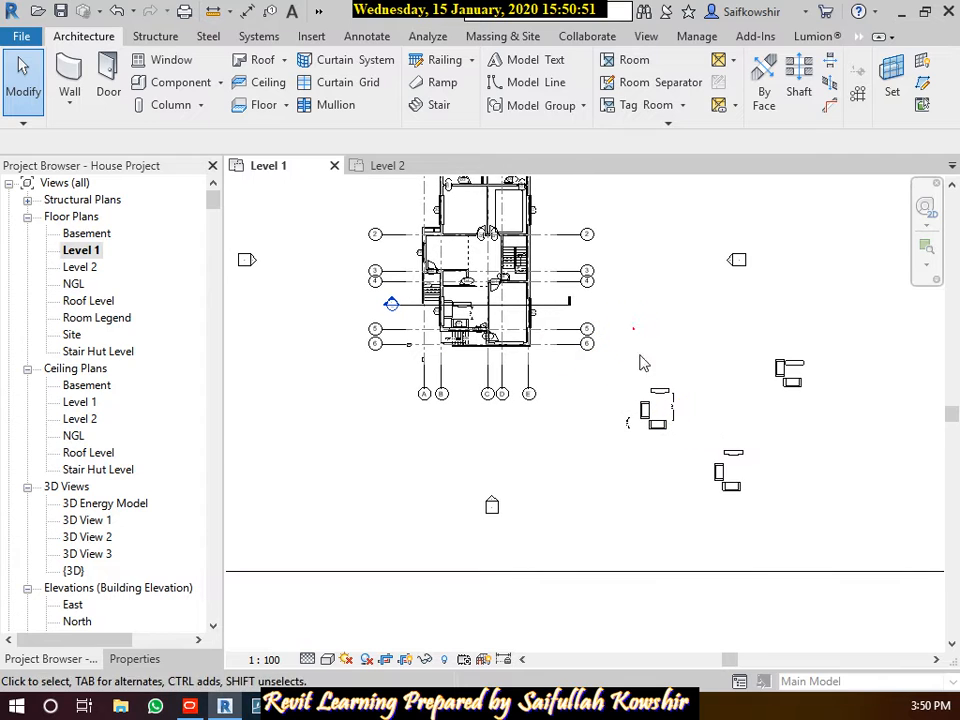
left_click_drag(633, 328, 849, 516)
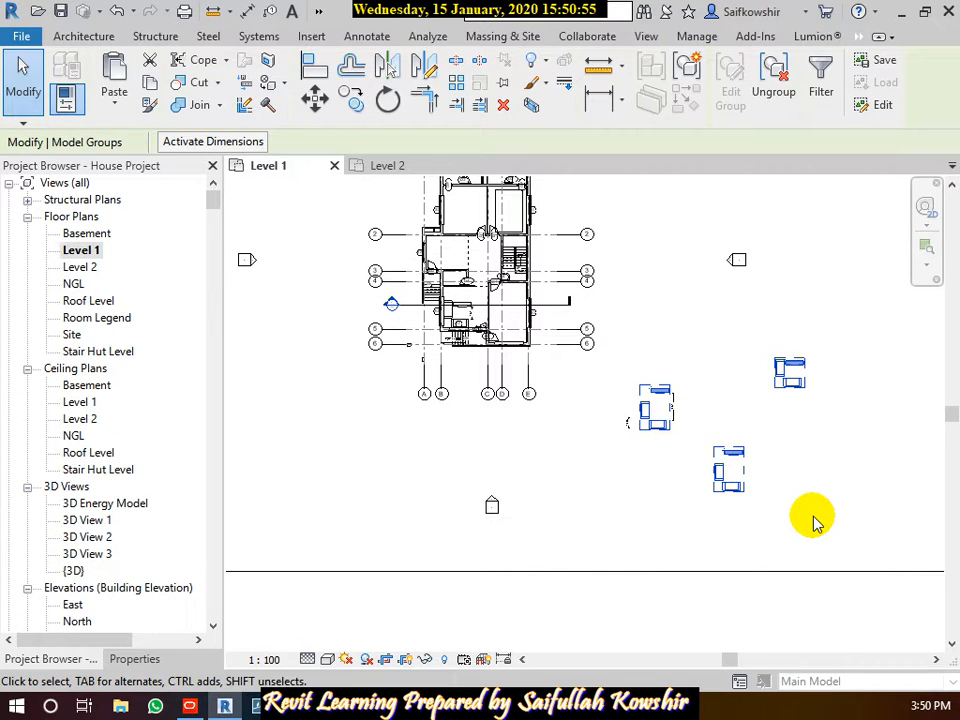
key("Delete")
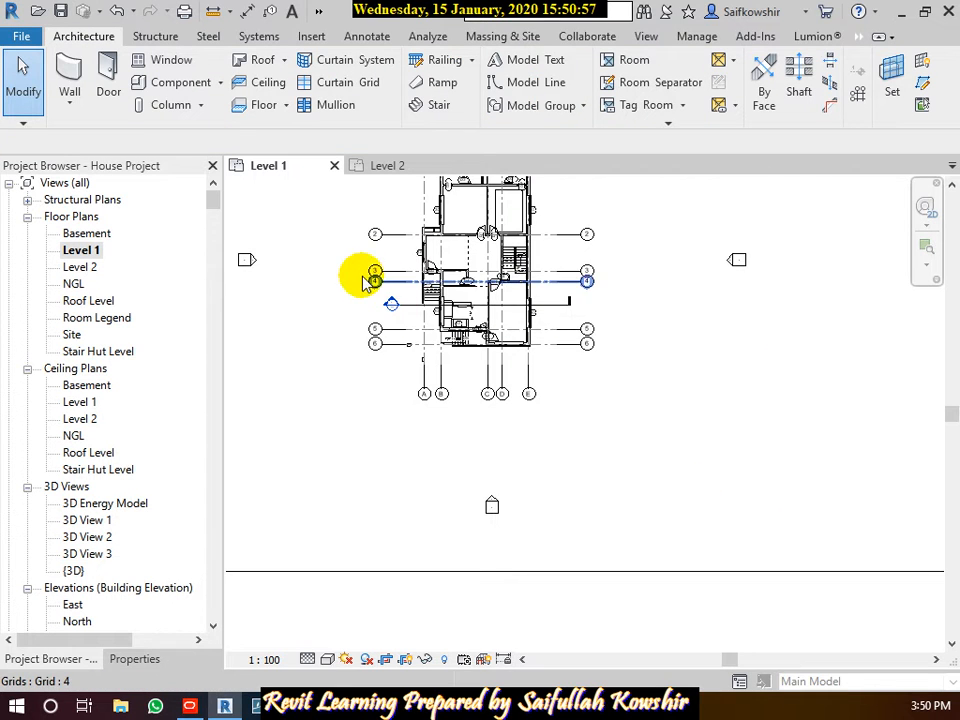
Delete the Living Room Furniture1 group from the room above grid 5
scroll(362, 273, "up", 3)
scroll(548, 357, "up", 3)
left_click(573, 366)
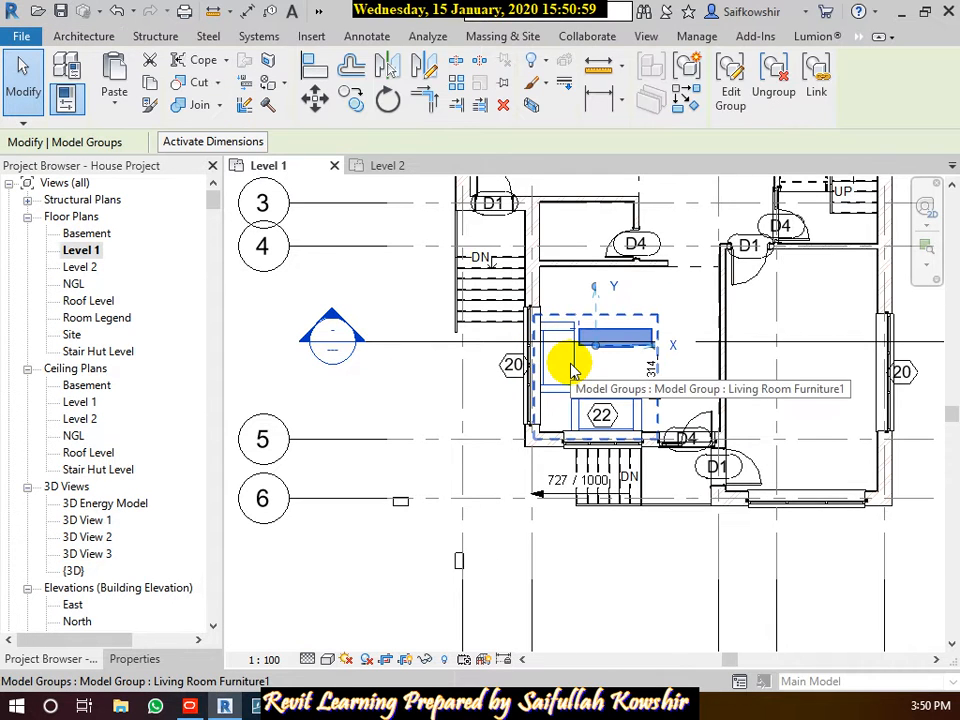
key("Delete")
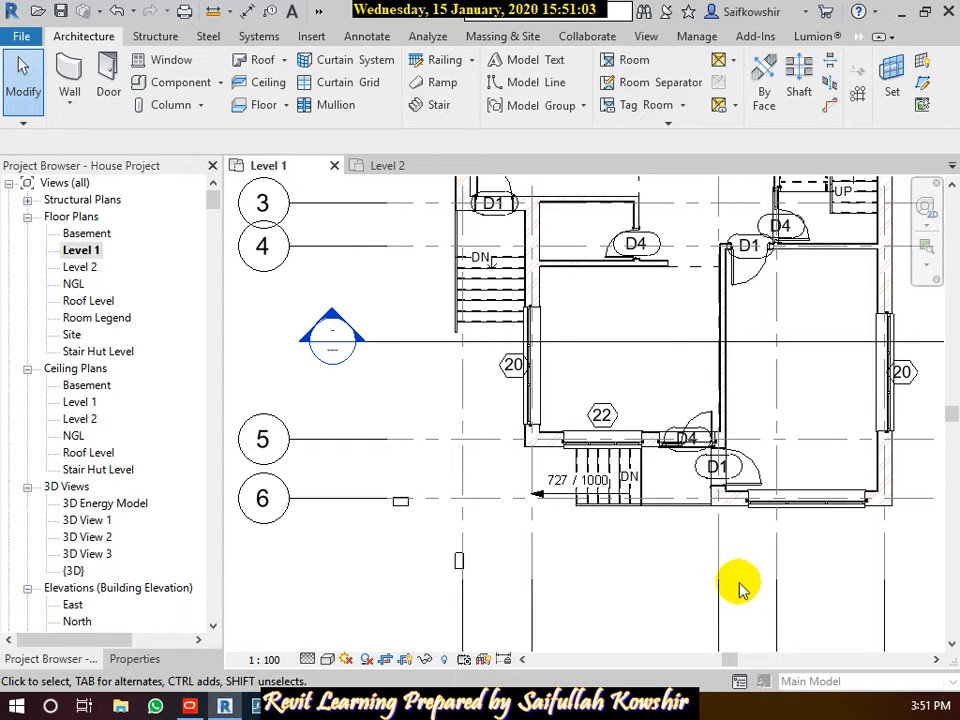
scroll(717, 597, "down", 2)
middle_click_drag(829, 399, 718, 420)
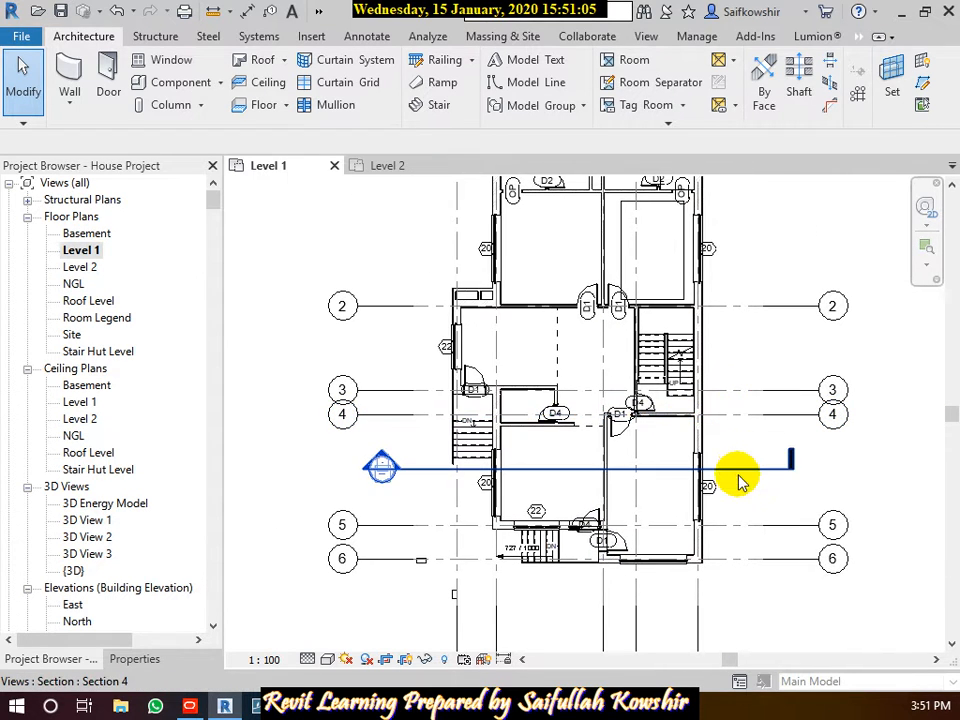
left_click(739, 476)
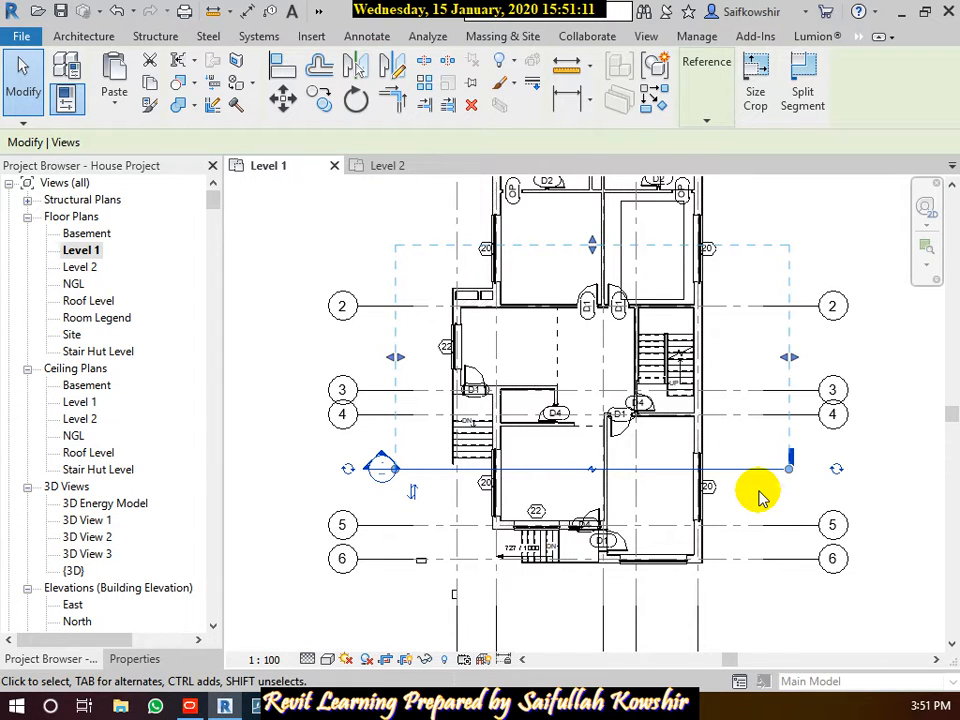
left_click(368, 240)
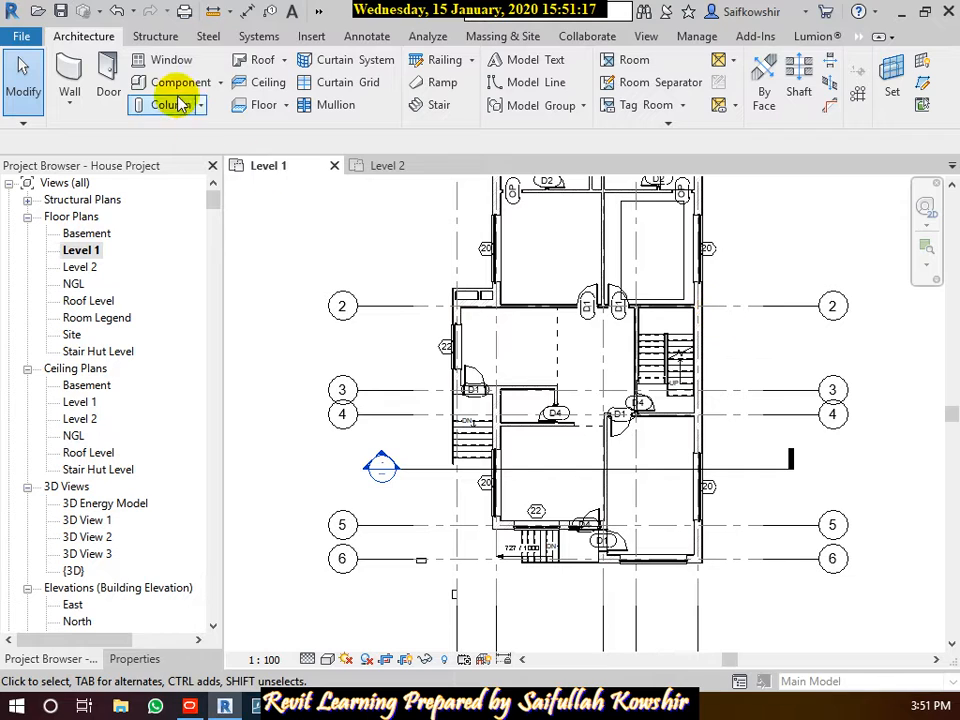
Start an aligned dimension that picks entire walls, and set its auto dimension options to reference openings by Widths
left_click(368, 37)
left_click(84, 110)
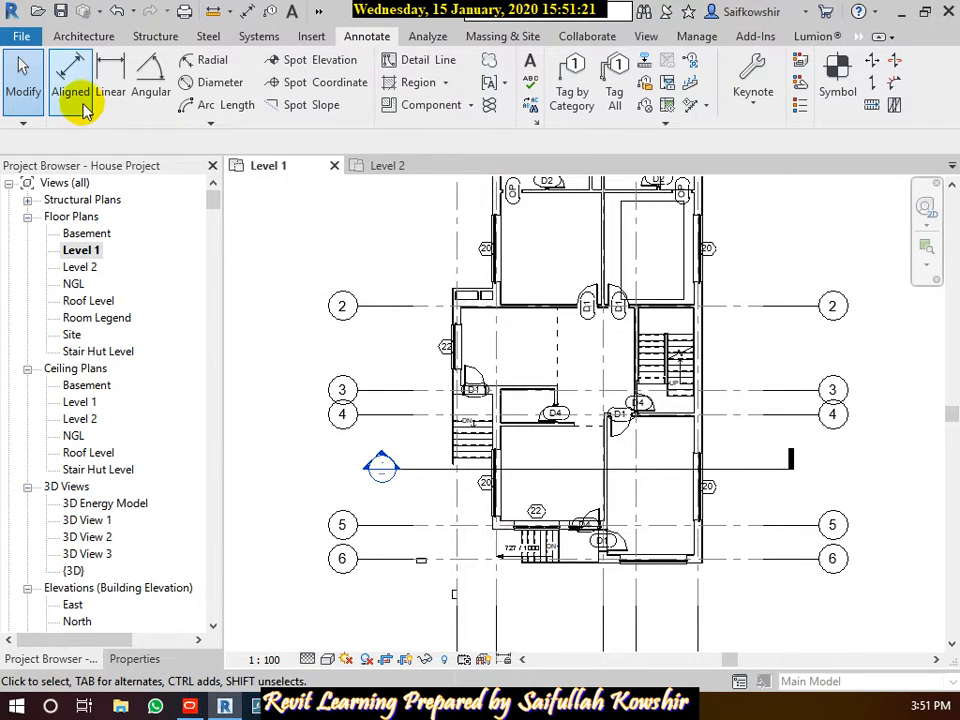
key("i")
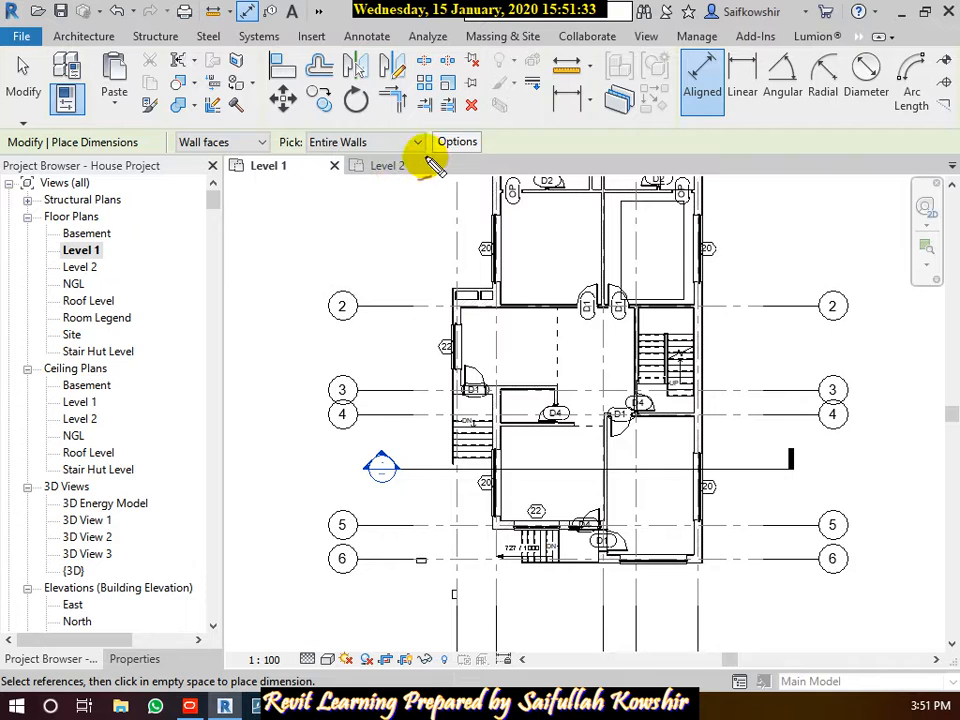
left_click_drag(425, 157, 496, 158)
left_click(493, 155)
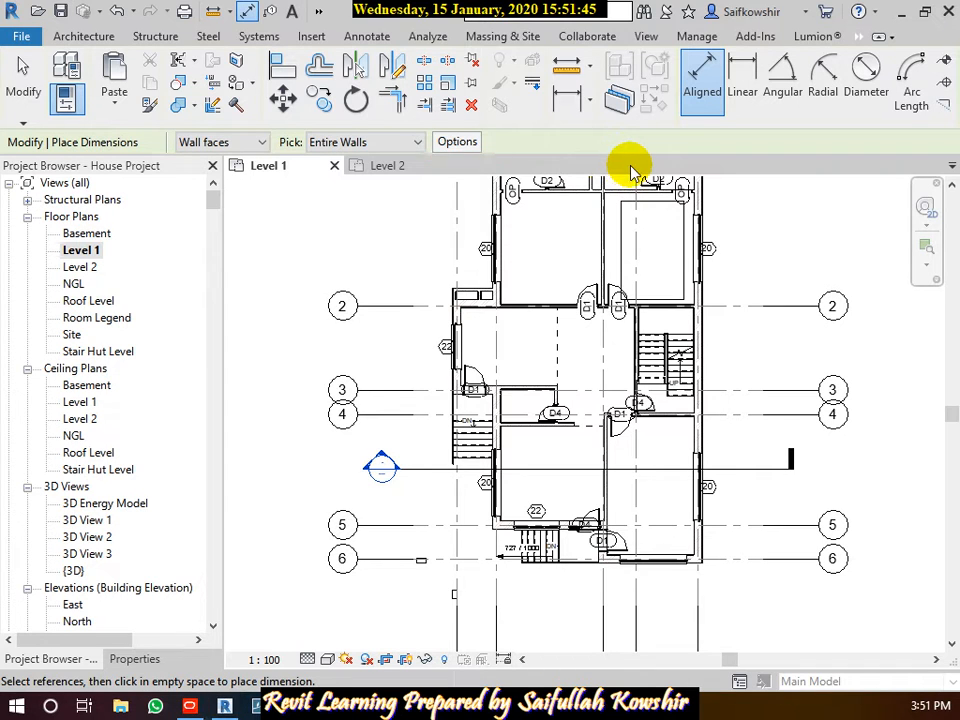
left_click(458, 142)
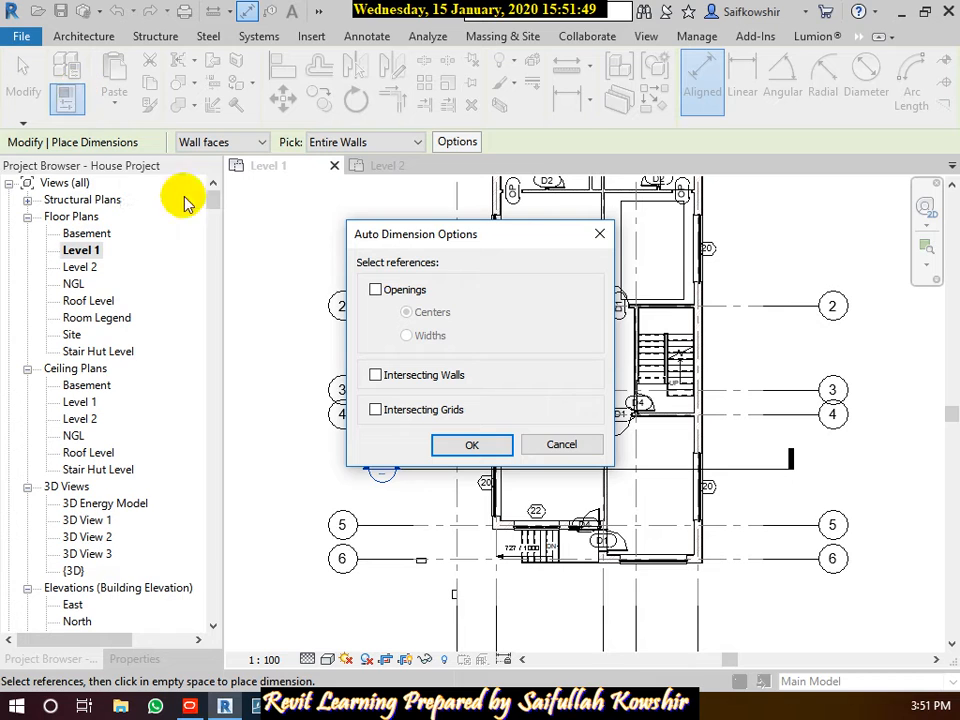
left_click_drag(437, 238, 338, 99)
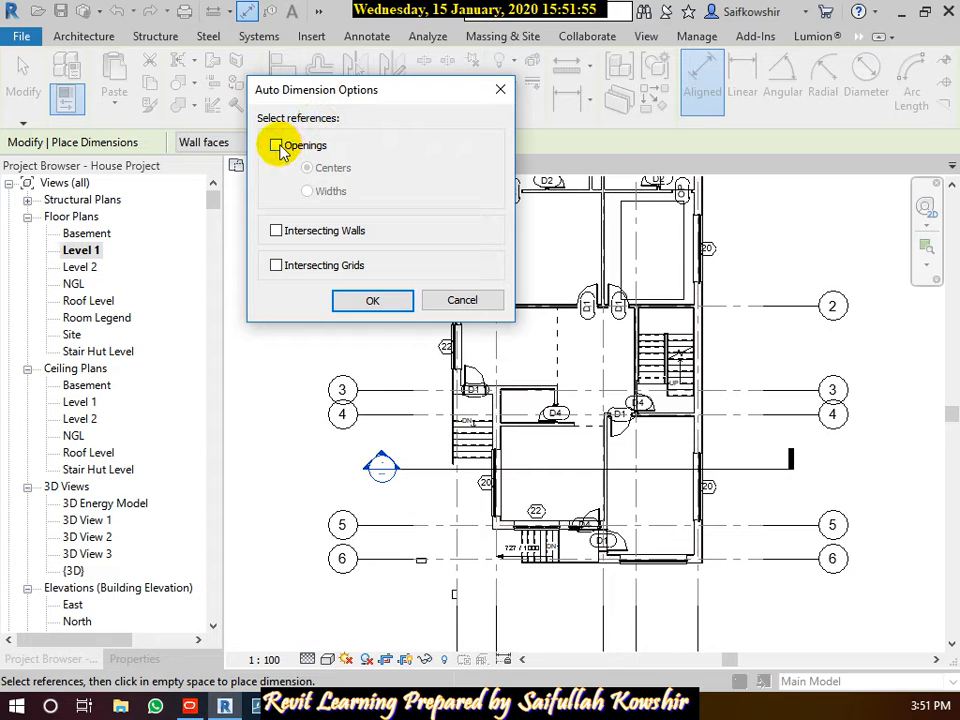
left_click(278, 146)
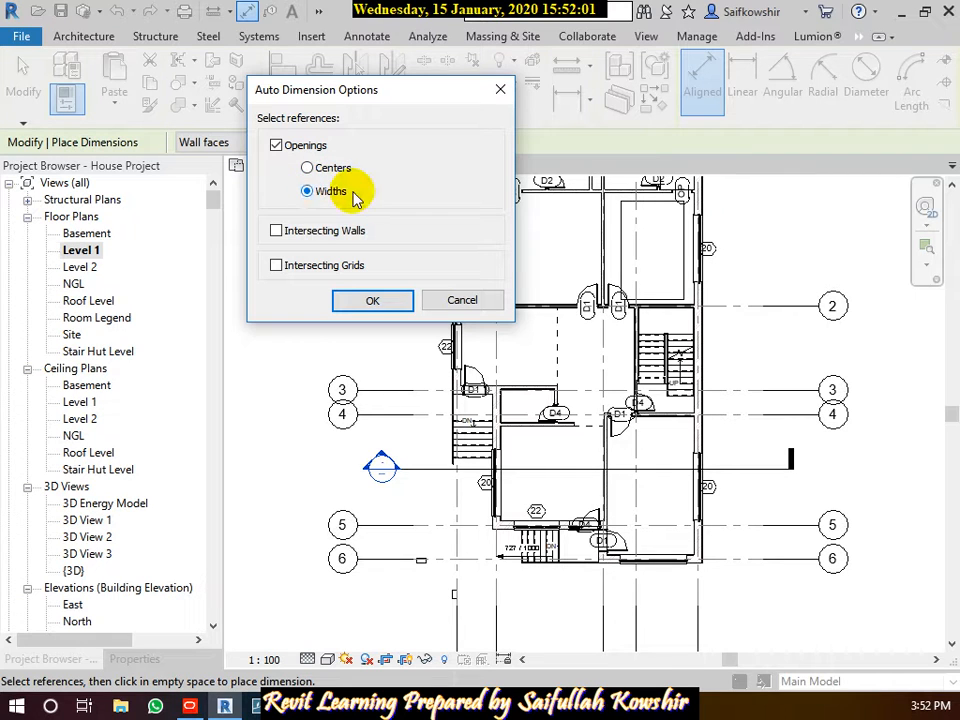
left_click(377, 303)
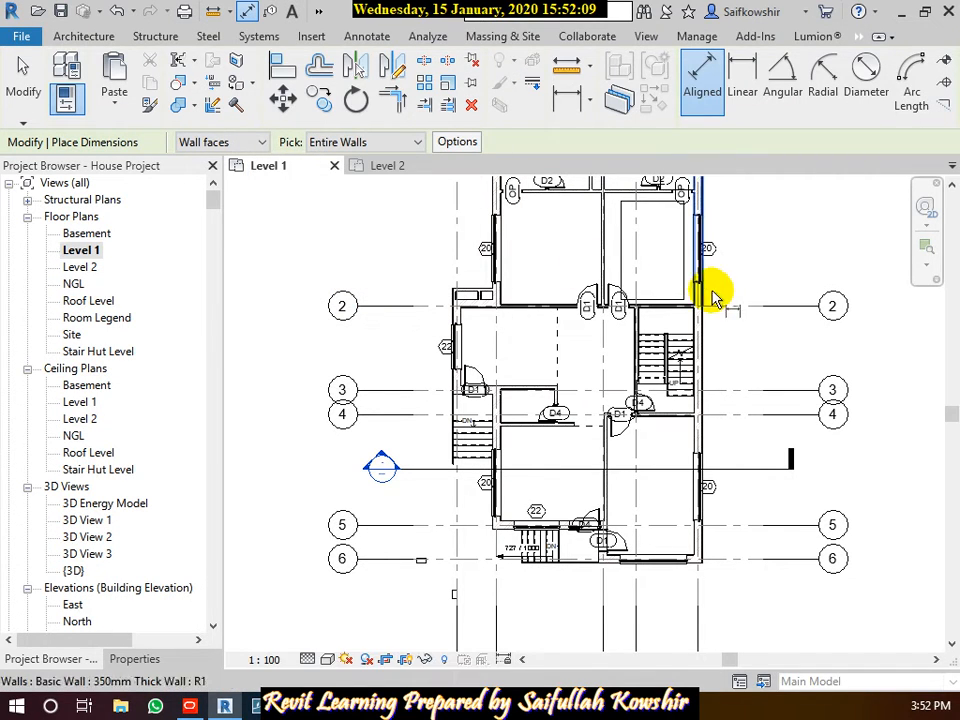
Dimension the full exterior wall along grid E with its window opening widths, placing the string outside the house near the grid bubbles
middle_click_drag(775, 273, 658, 355)
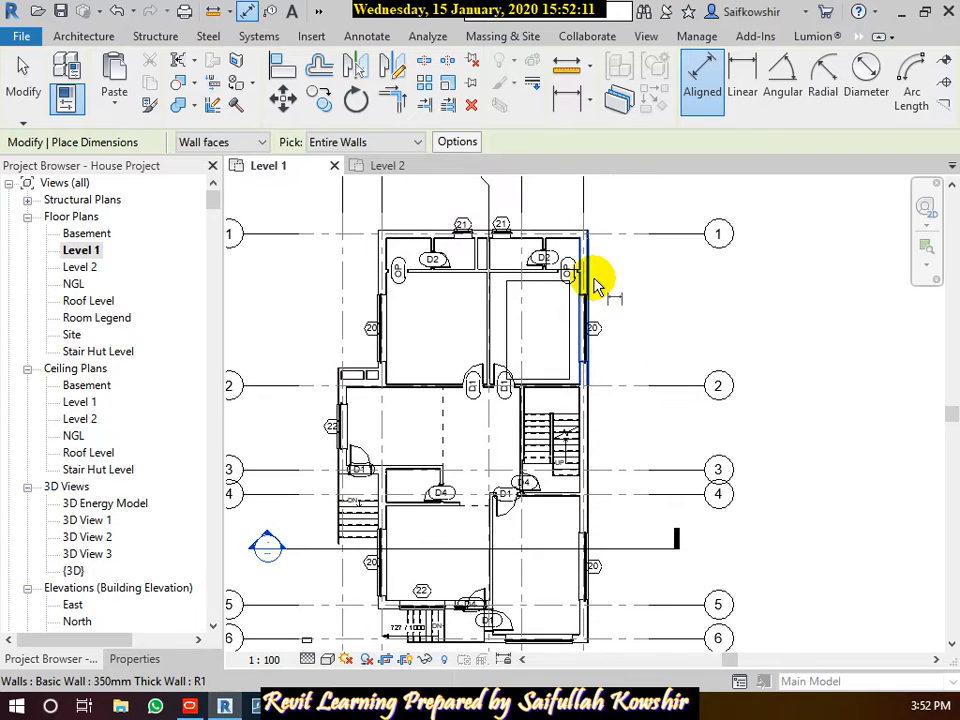
left_click(593, 282)
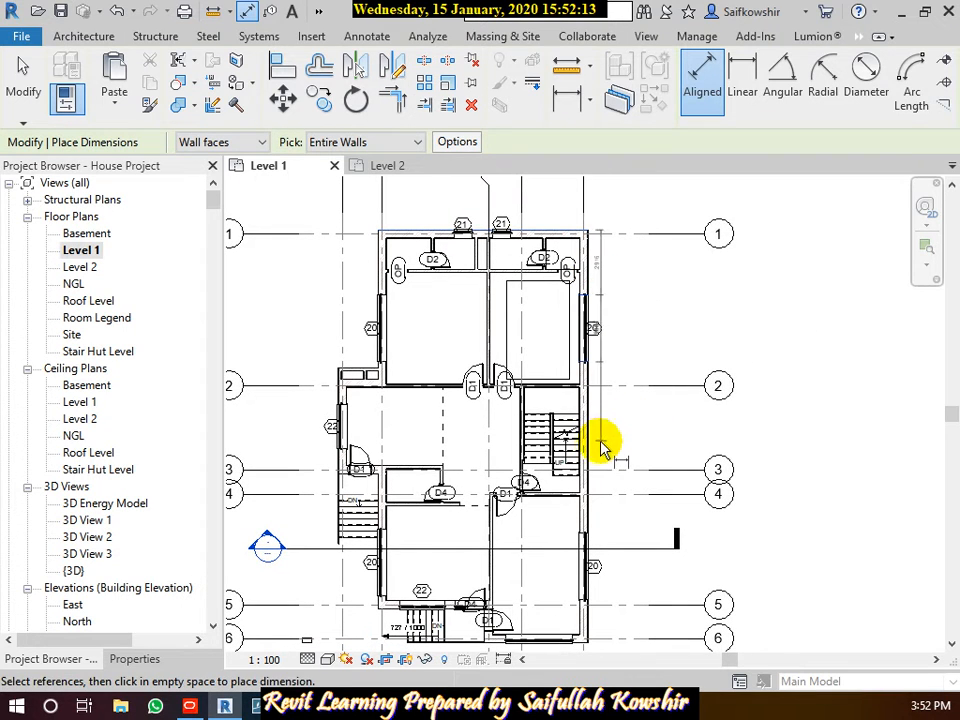
left_click(605, 447)
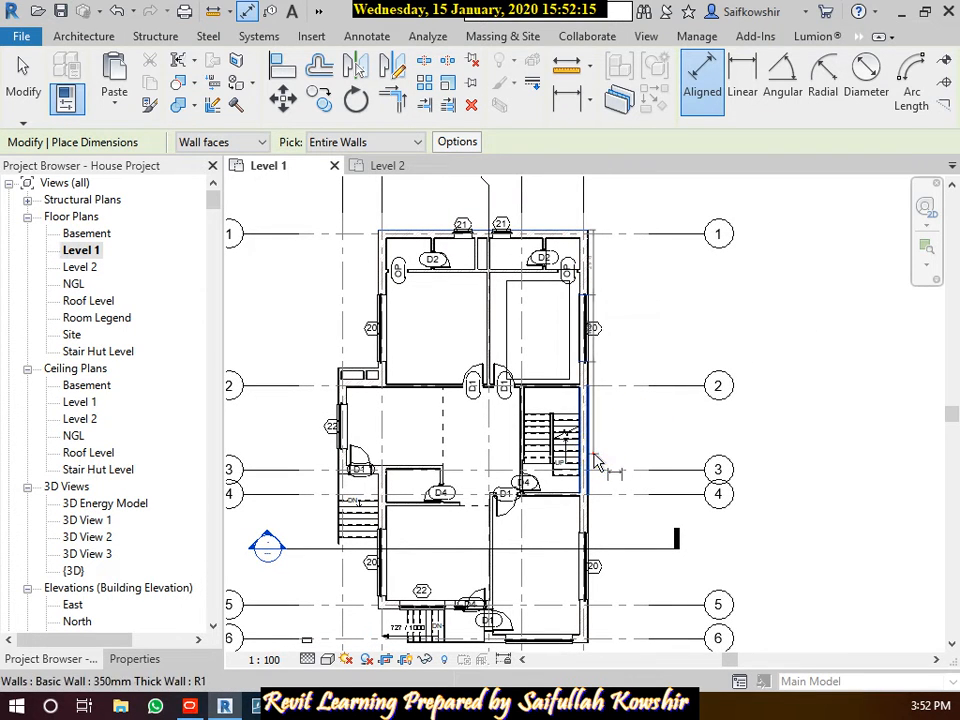
left_click(594, 455)
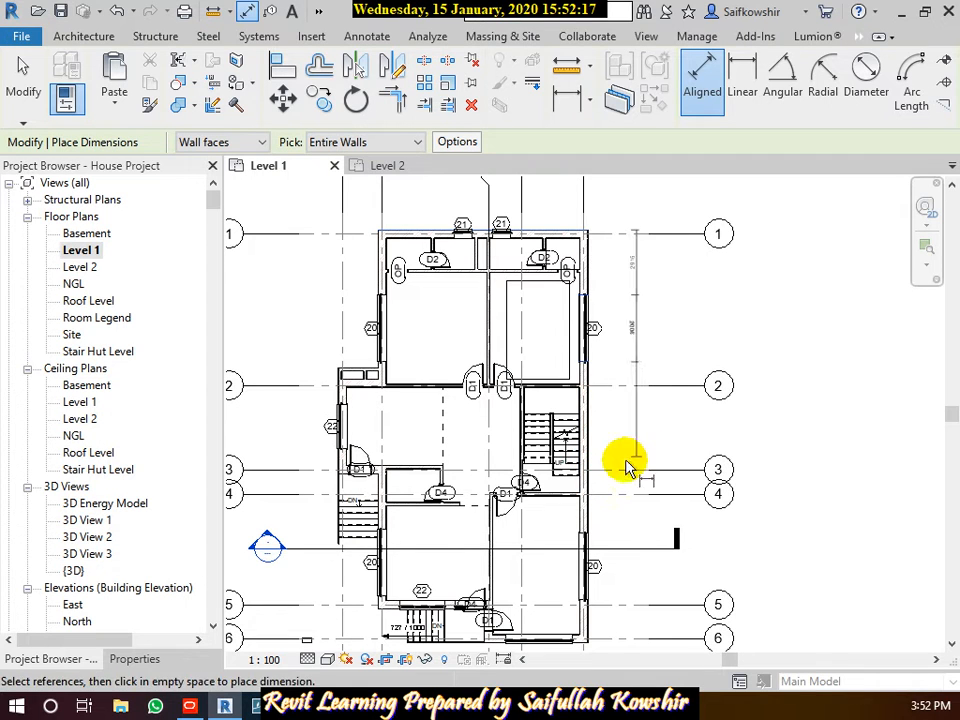
left_click(594, 516)
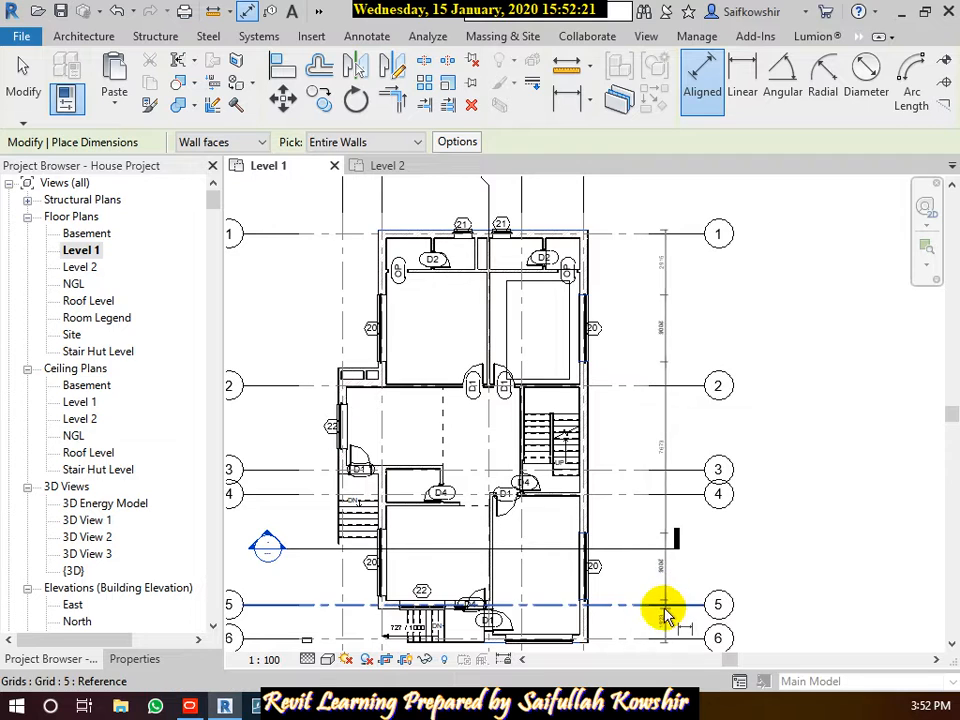
middle_click_drag(666, 616, 681, 435)
left_click(679, 563)
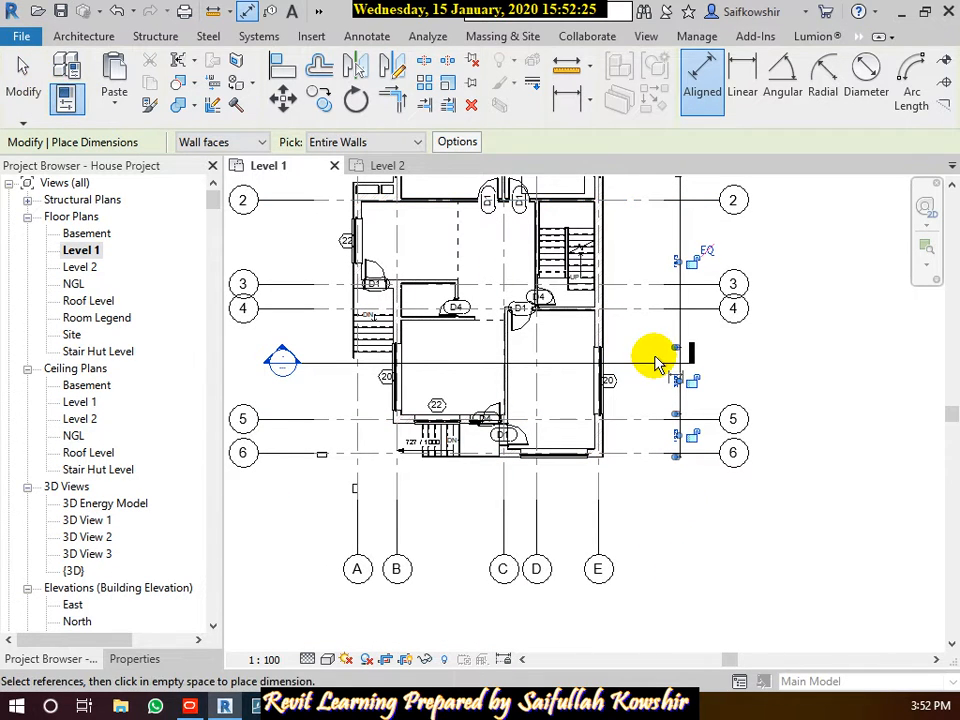
key("Escape")
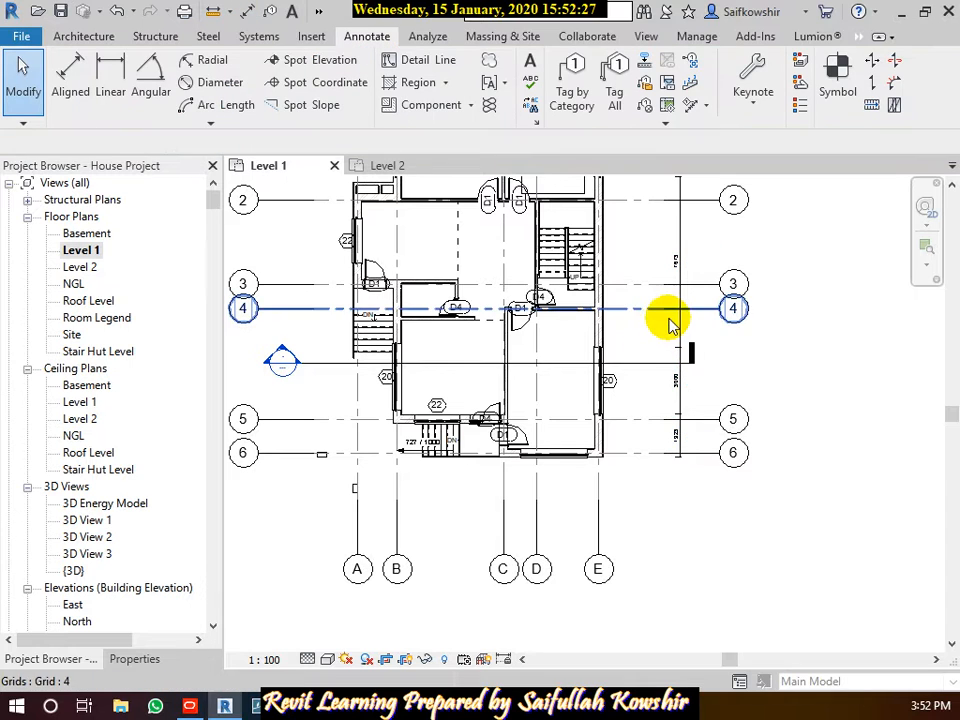
Examine the opening-width dimensions along the grid E wall from grid 6 up to grid 1, and dismiss the save reminder
middle_click_drag(669, 324, 641, 372)
scroll(617, 429, "up", 4)
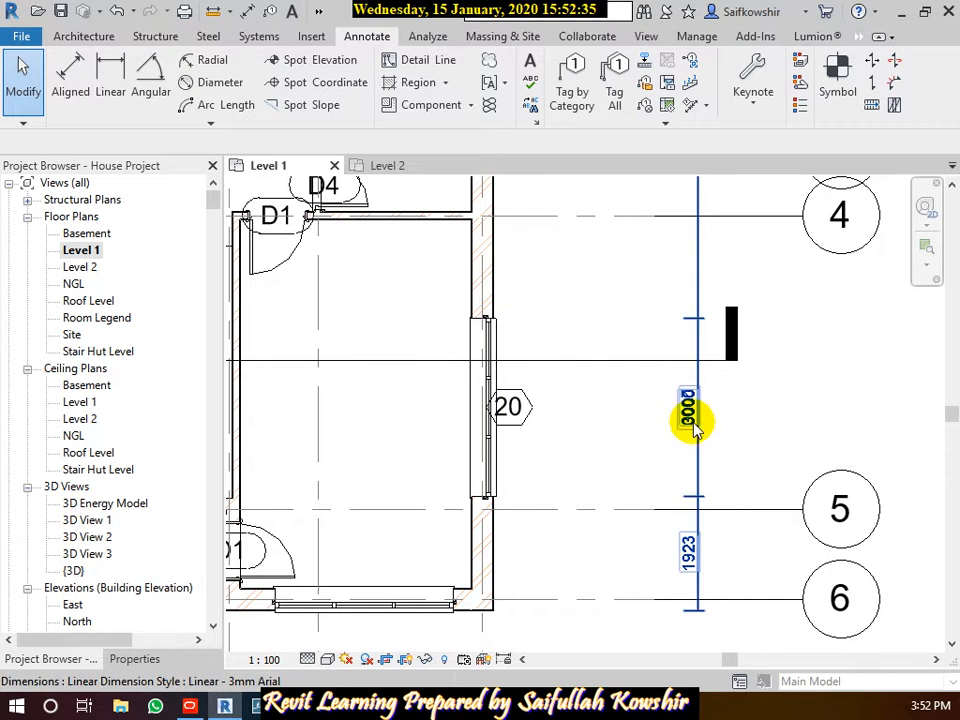
scroll(685, 435, "down", 1)
middle_click_drag(640, 350, 638, 521)
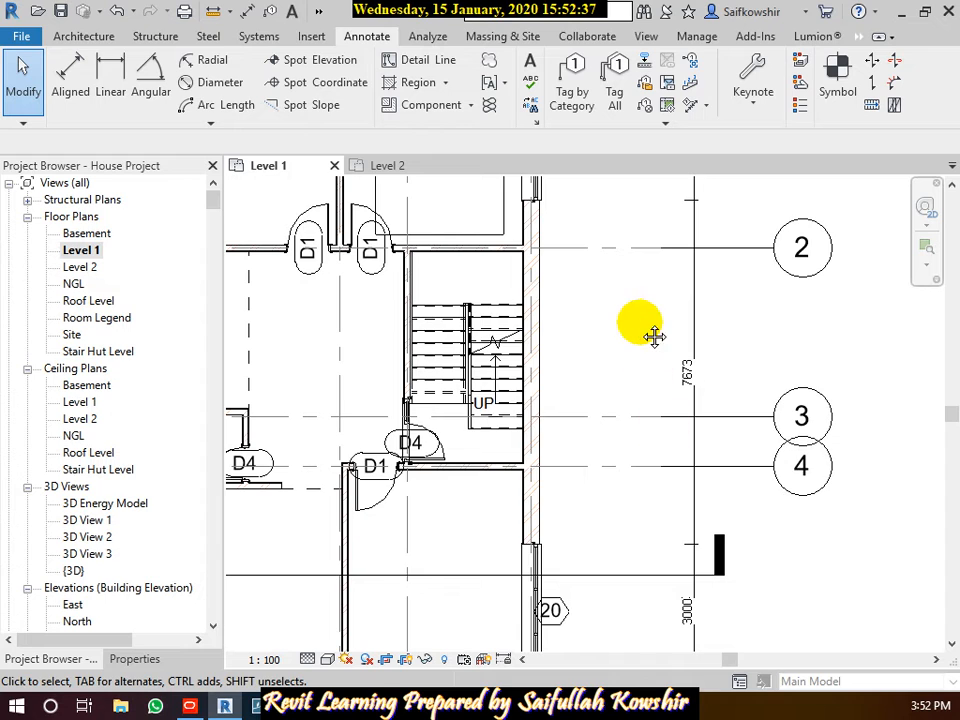
middle_click_drag(653, 337, 653, 431)
scroll(701, 429, "down", 3)
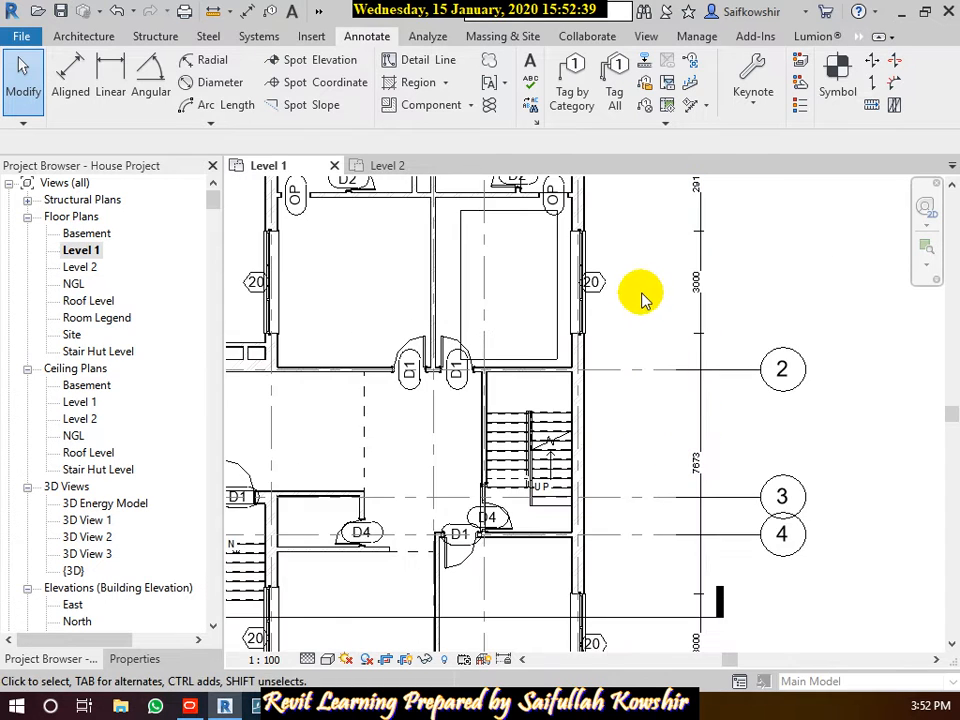
middle_click_drag(643, 298, 671, 467)
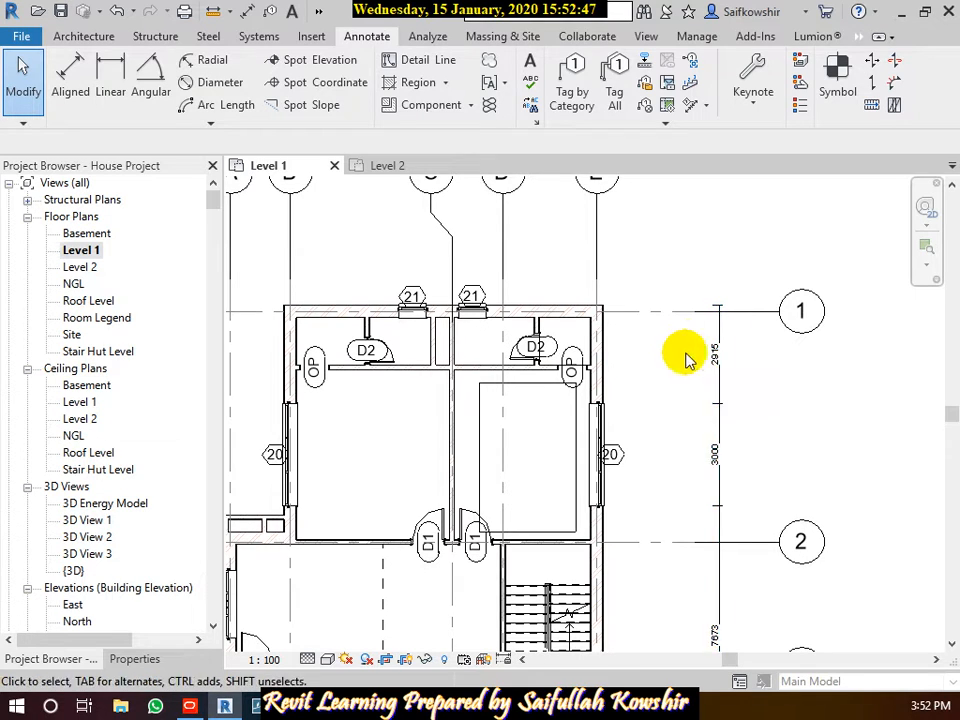
scroll(654, 392, "down", 2)
middle_click_drag(673, 482, 652, 414)
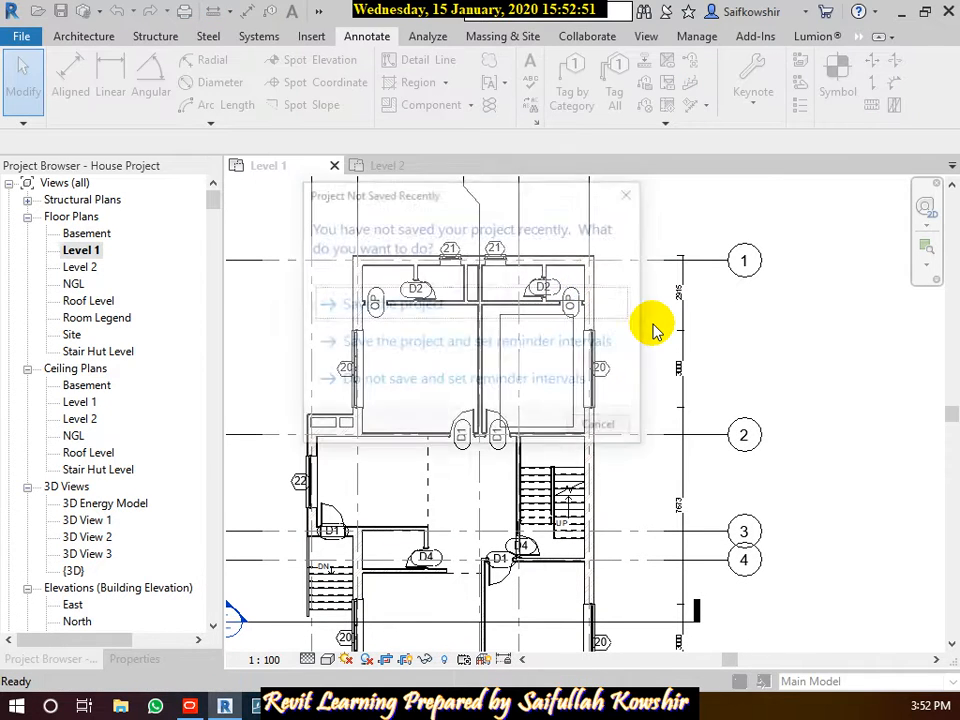
left_click(602, 428)
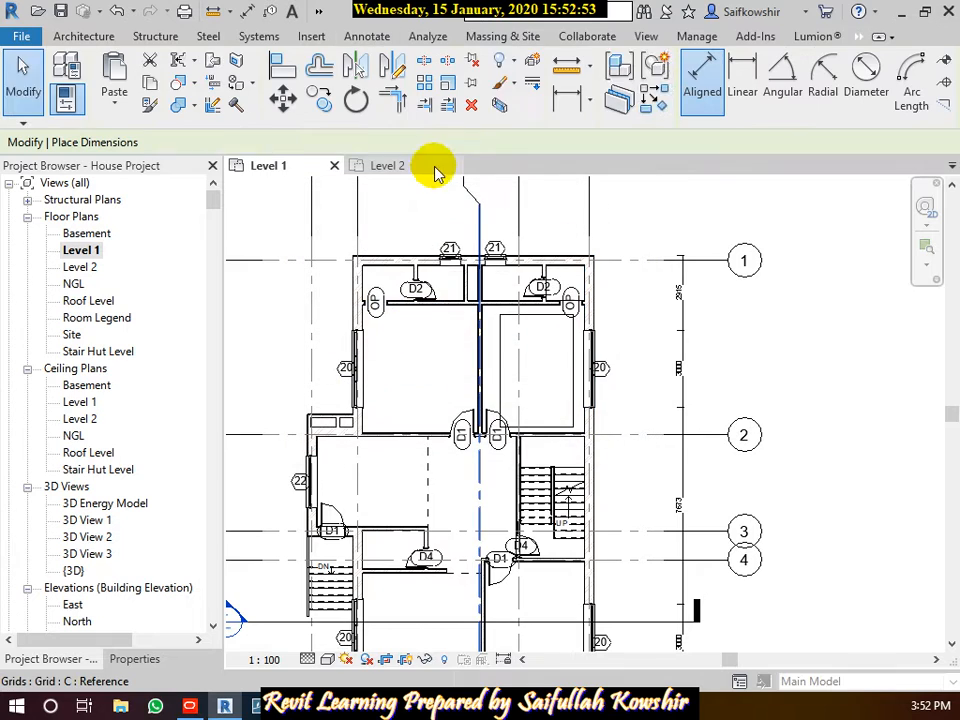
Set the opening references to Centers and dimension the exterior wall along grid E again, placing the string between the wall and the first string
left_click(458, 145)
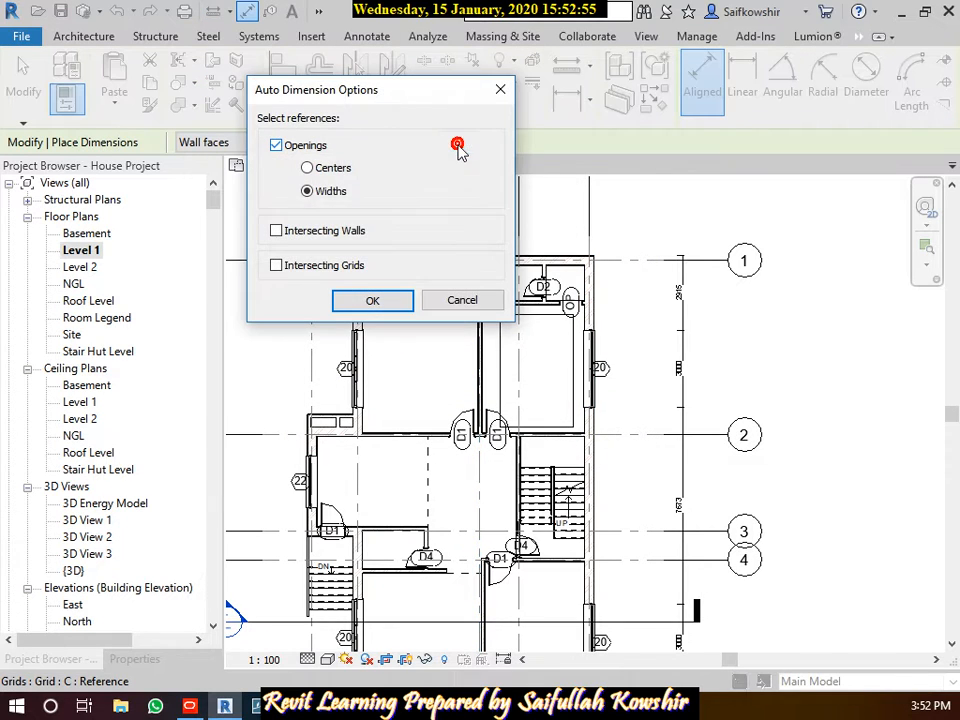
left_click(310, 167)
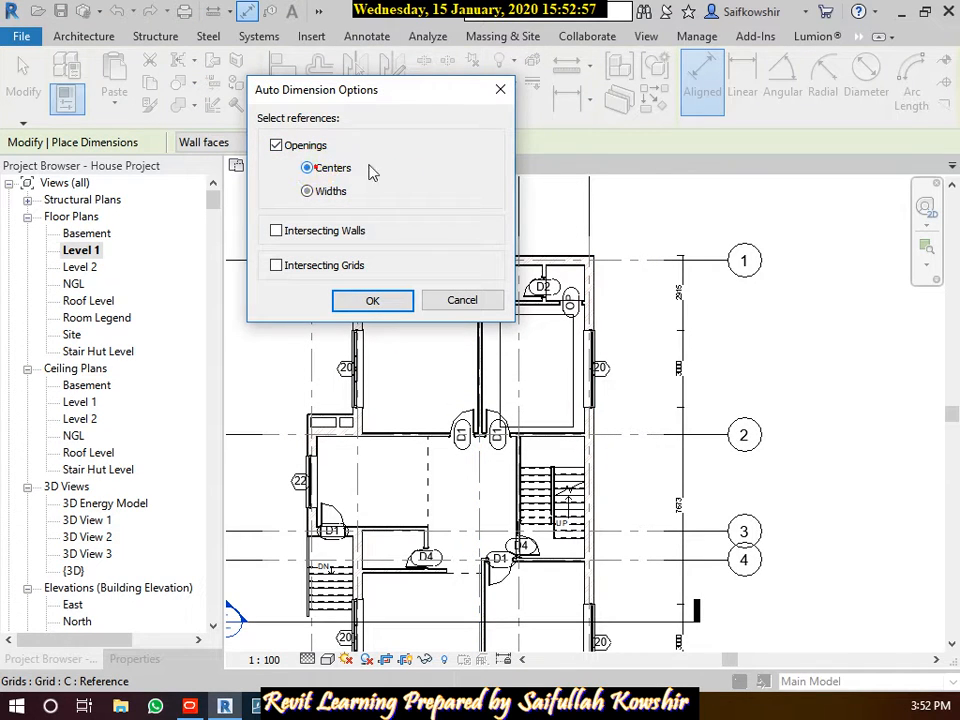
left_click(394, 300)
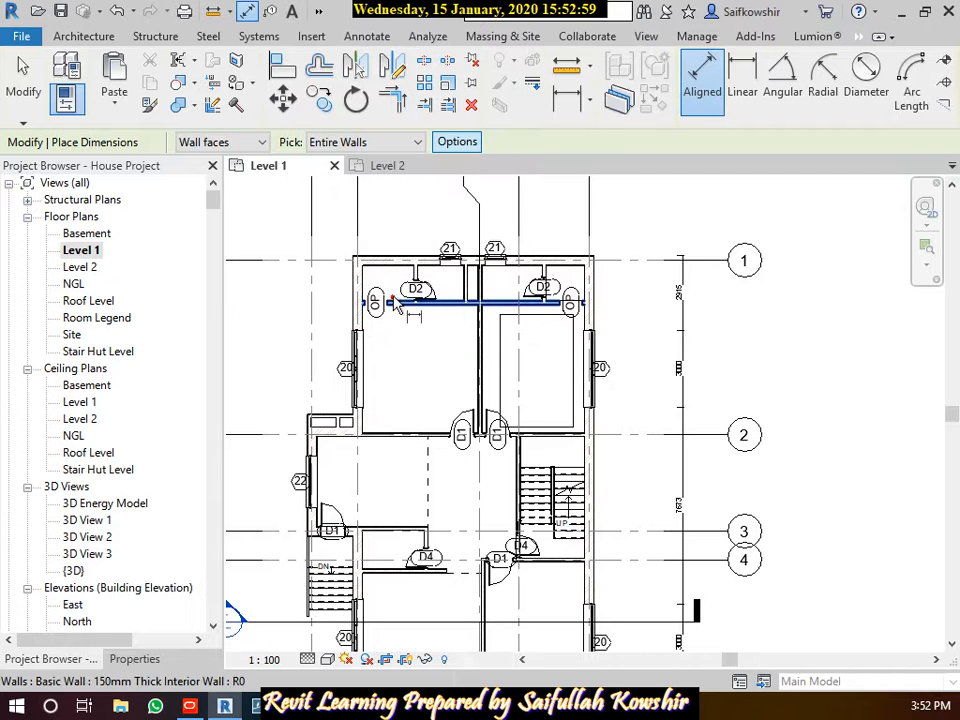
left_click(596, 298)
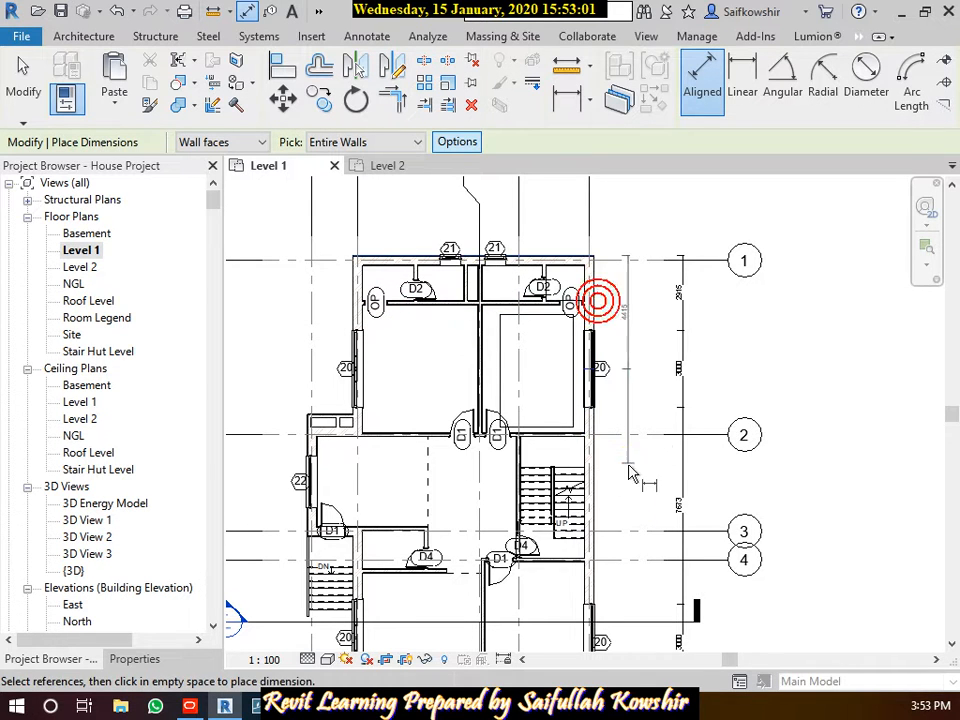
middle_click_drag(603, 507, 564, 332)
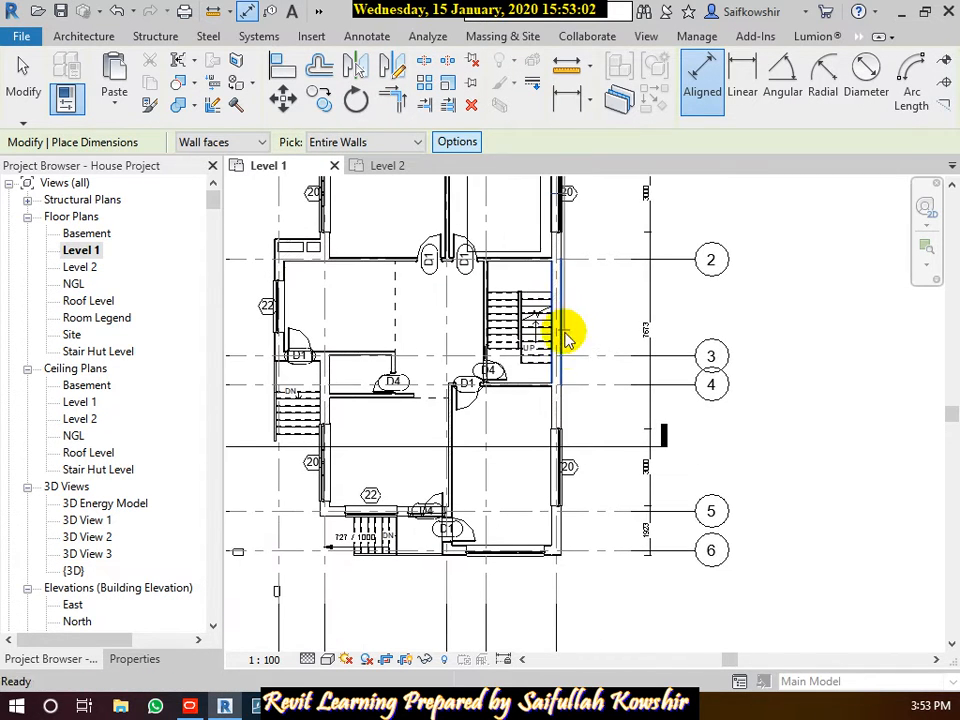
left_click(563, 425)
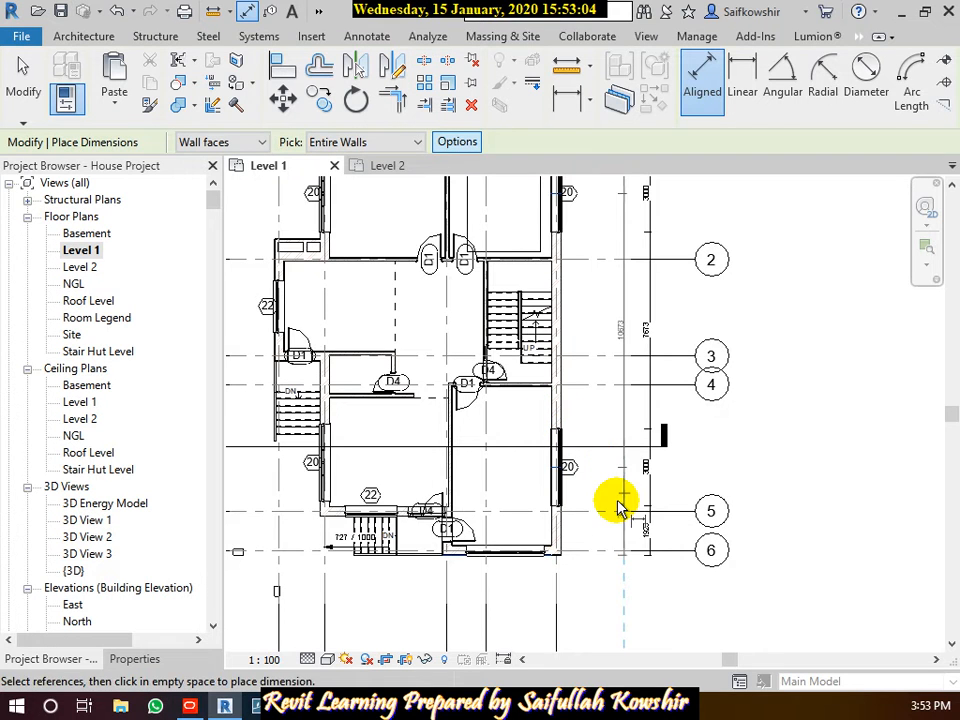
left_click(612, 630)
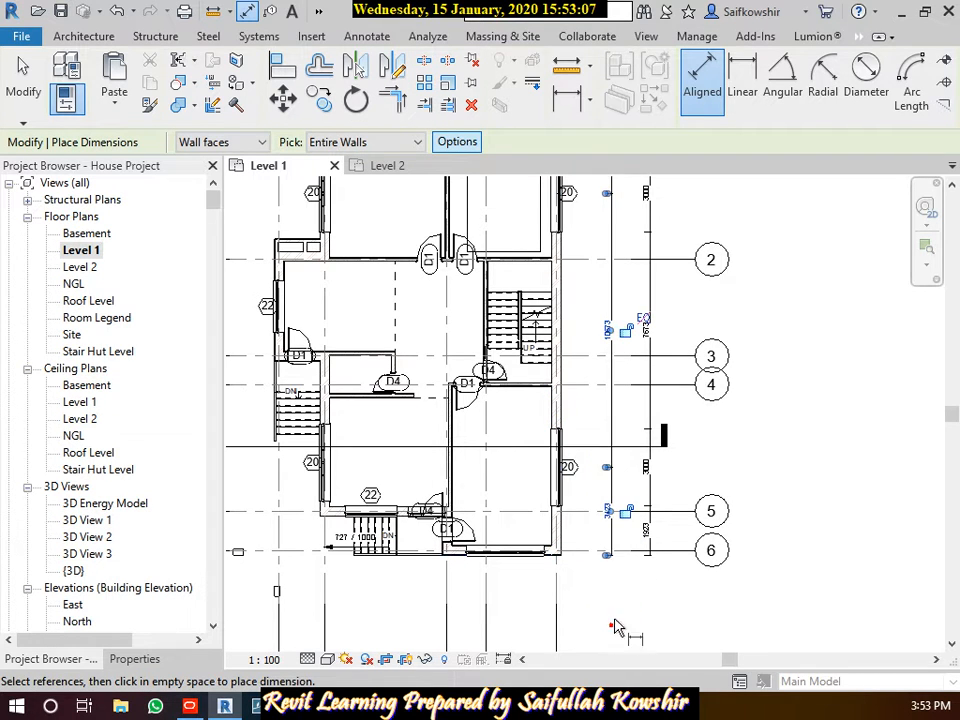
Compare the opening-center dimensions with the opening-width dimensions along the grid E wall, and leave the dimension command
scroll(606, 471, "up", 5)
scroll(505, 462, "down", 2)
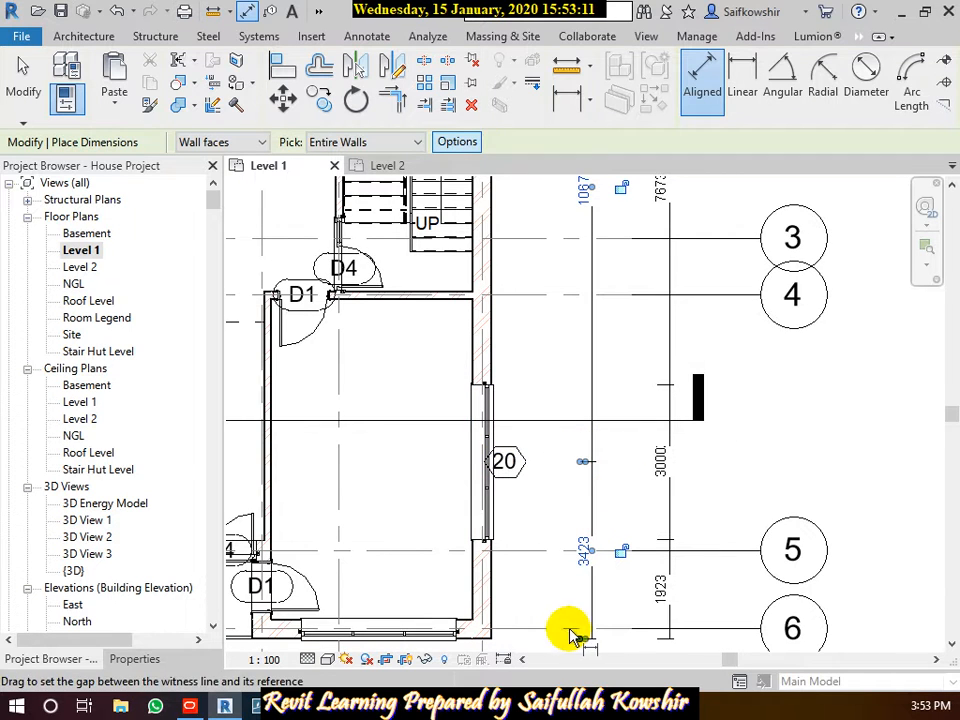
middle_click_drag(571, 628, 564, 536)
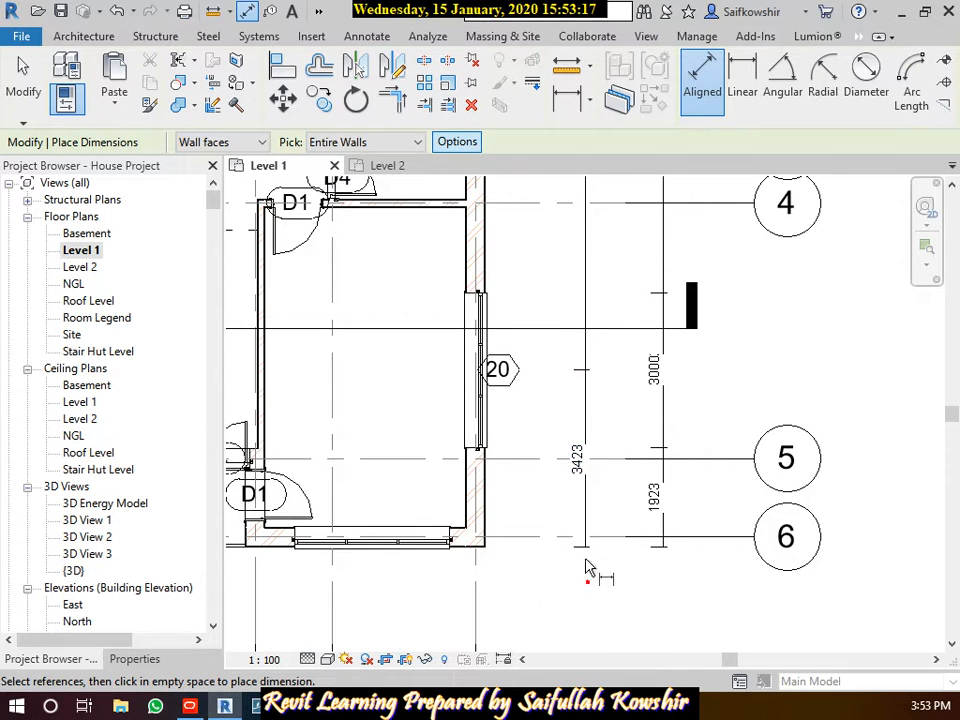
scroll(557, 326, "down", 2)
middle_click_drag(557, 326, 570, 528)
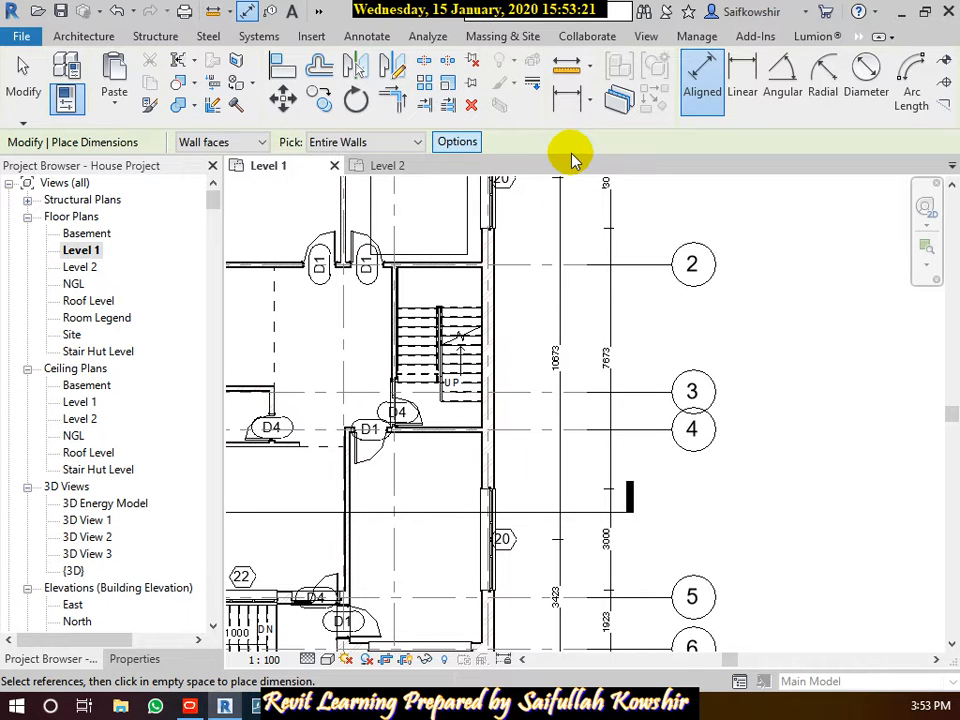
scroll(600, 289, "down", 2)
middle_click_drag(591, 229, 577, 372)
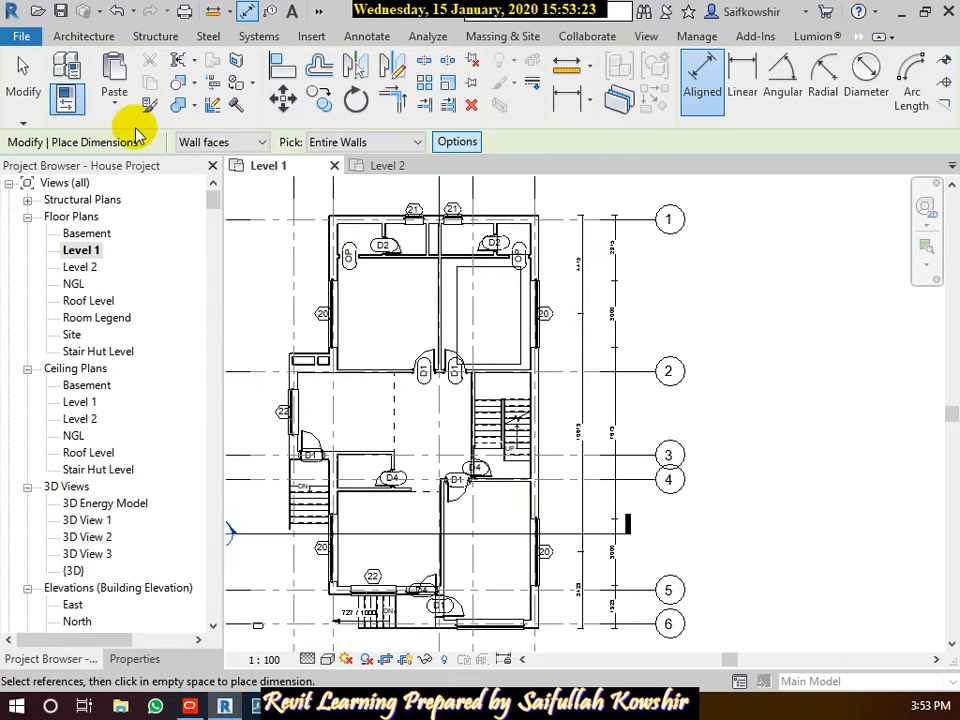
left_click(22, 90)
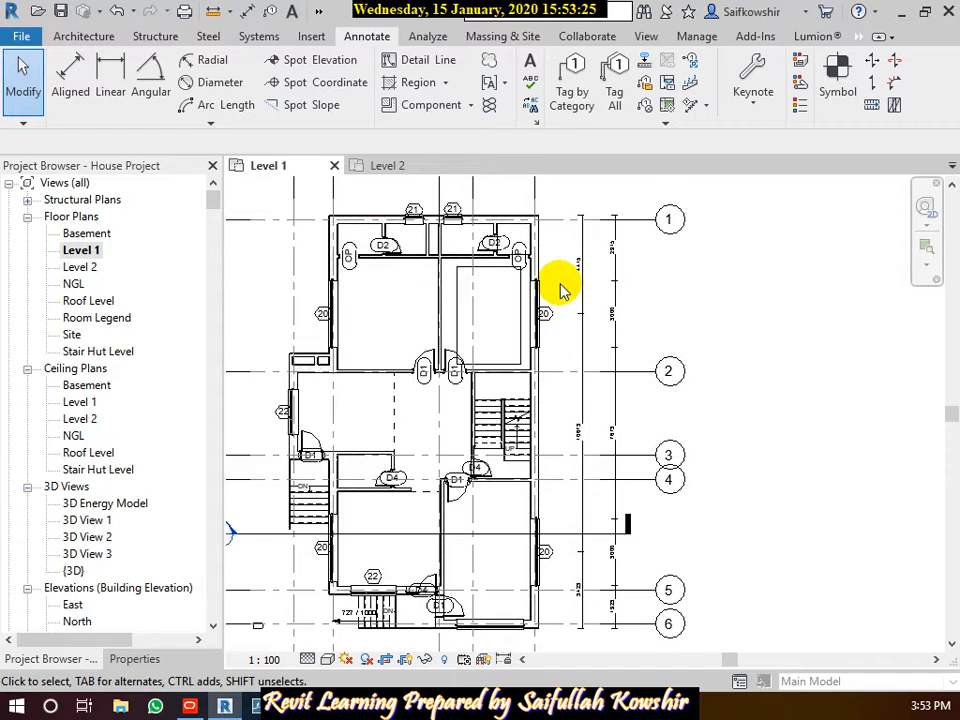
key("d")
key("i")
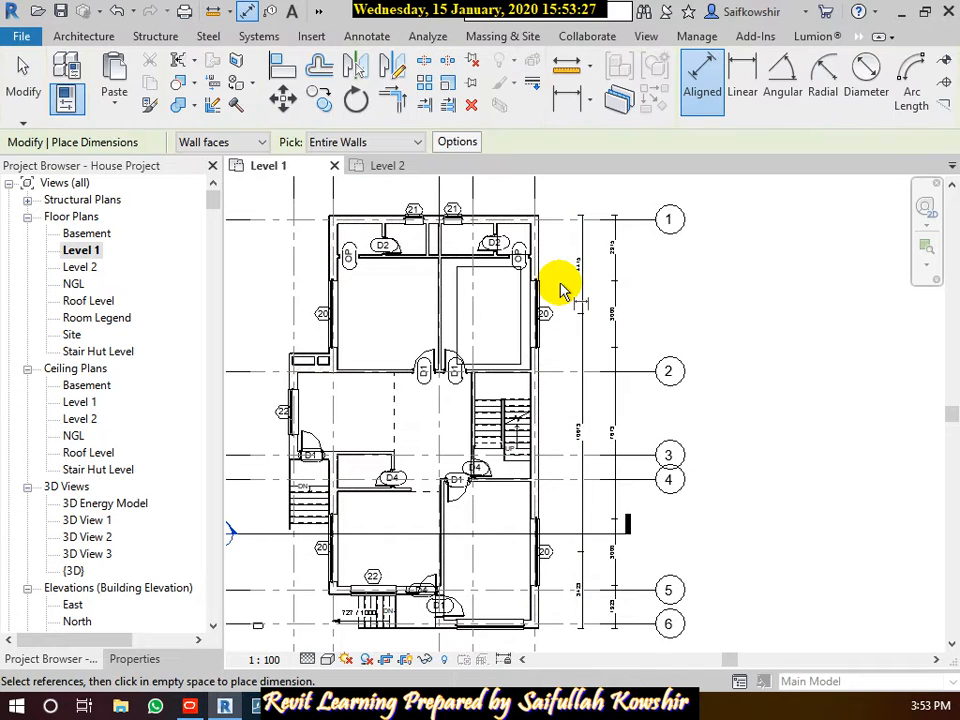
left_click(390, 143)
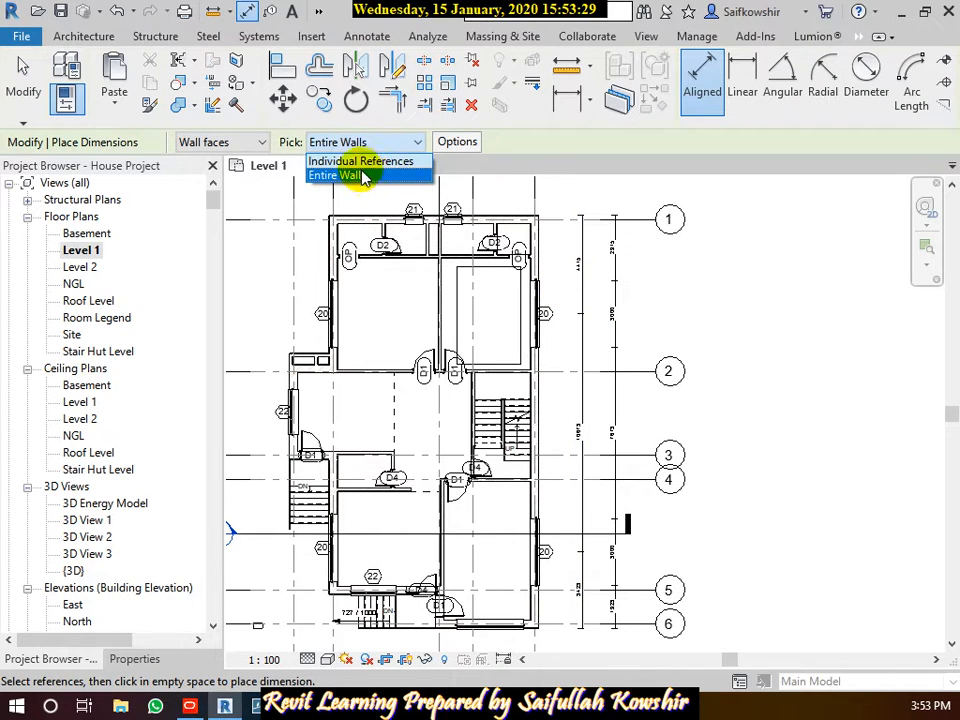
left_click(364, 176)
left_click(367, 162)
scroll(533, 228, "up", 3)
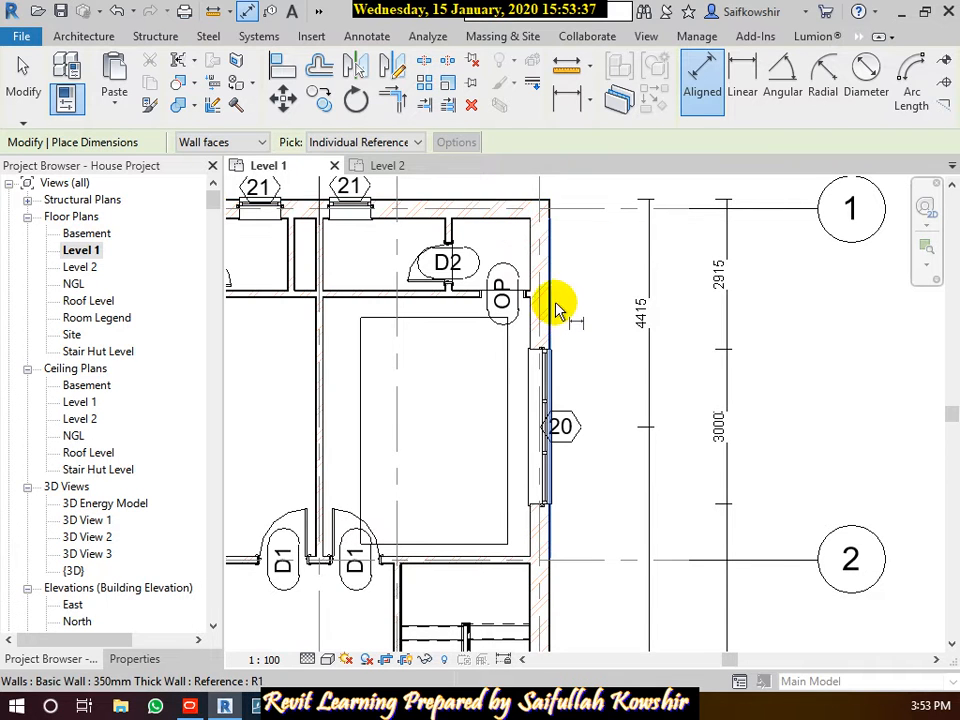
scroll(557, 306, "down", 3)
middle_click_drag(561, 521, 527, 407)
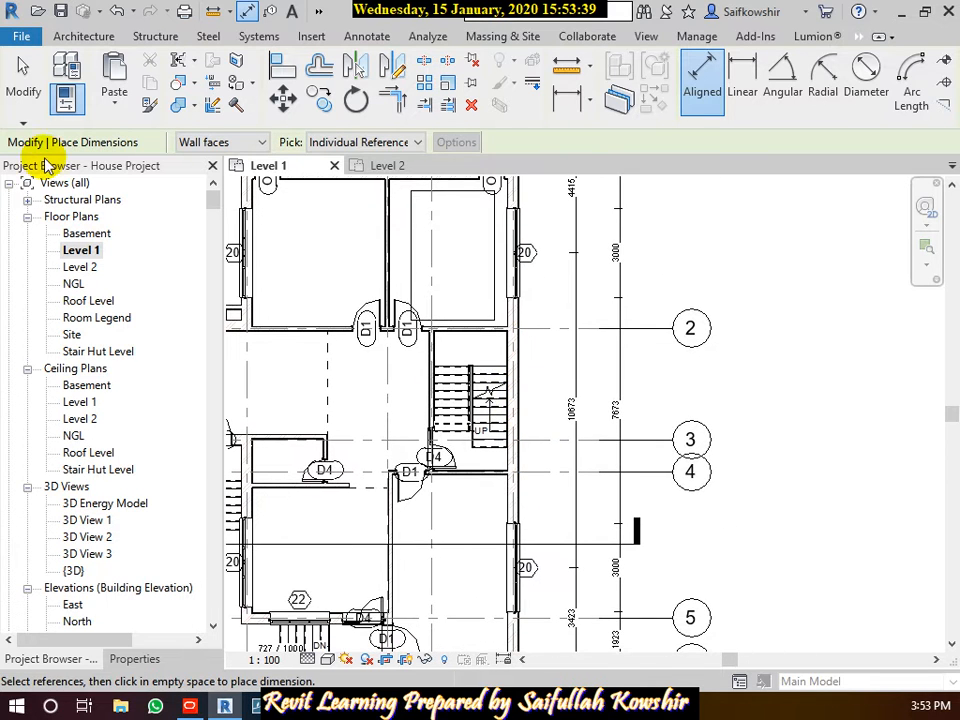
left_click(26, 88)
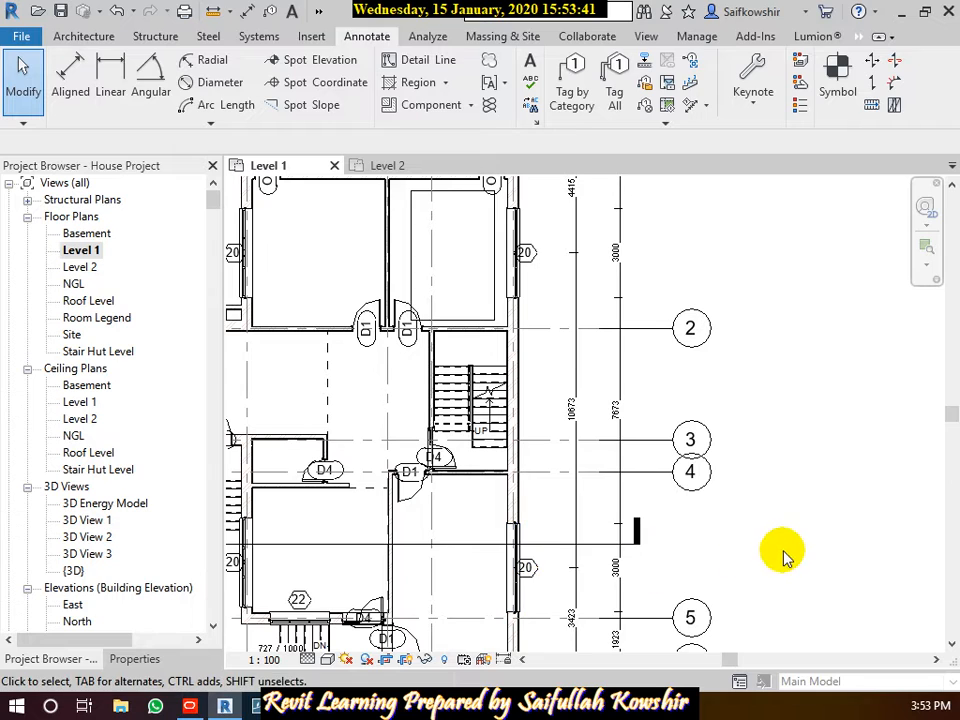
Set the aligned dimension to pick entire walls, using opening widths and intersecting walls as references
middle_click_drag(782, 560, 680, 460)
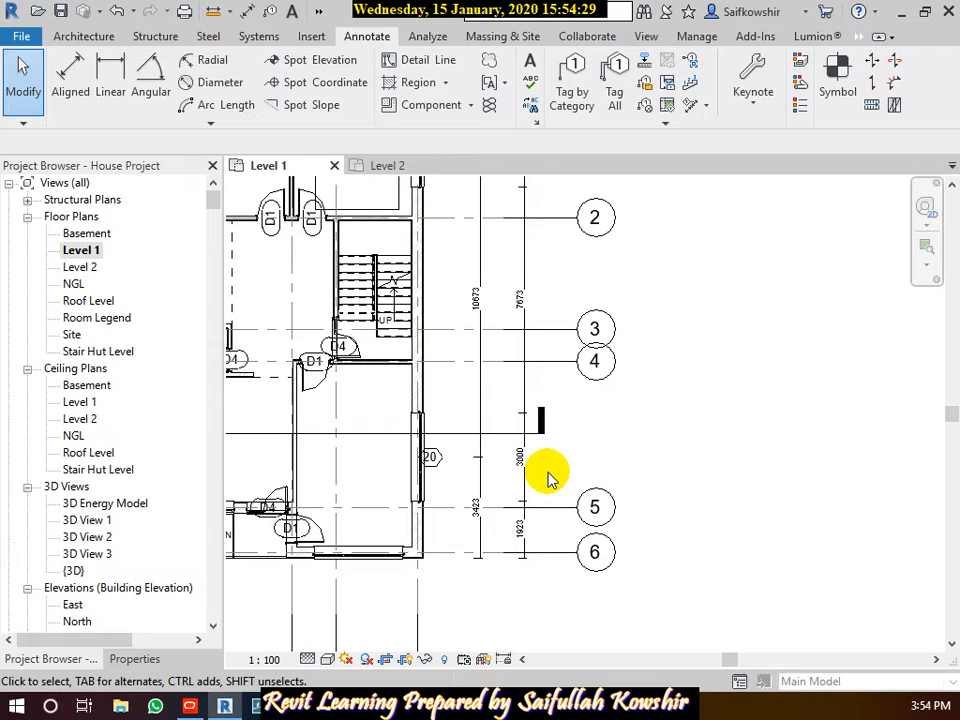
scroll(600, 463, "down", 2)
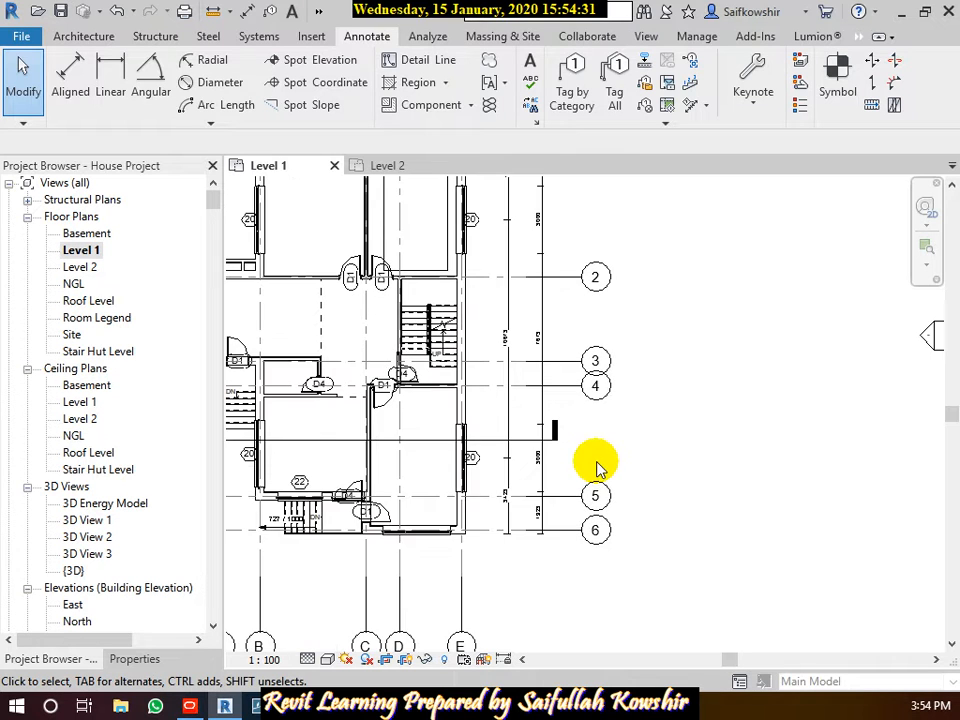
middle_click_drag(405, 483, 514, 467)
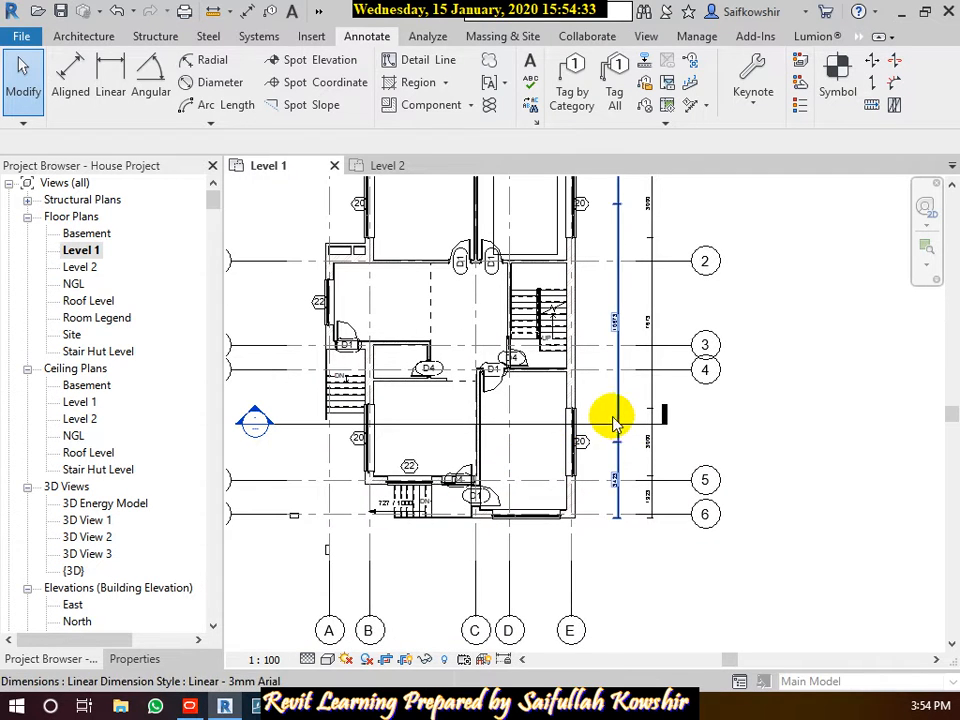
middle_click_drag(617, 402, 606, 456)
scroll(610, 470, "up", 3)
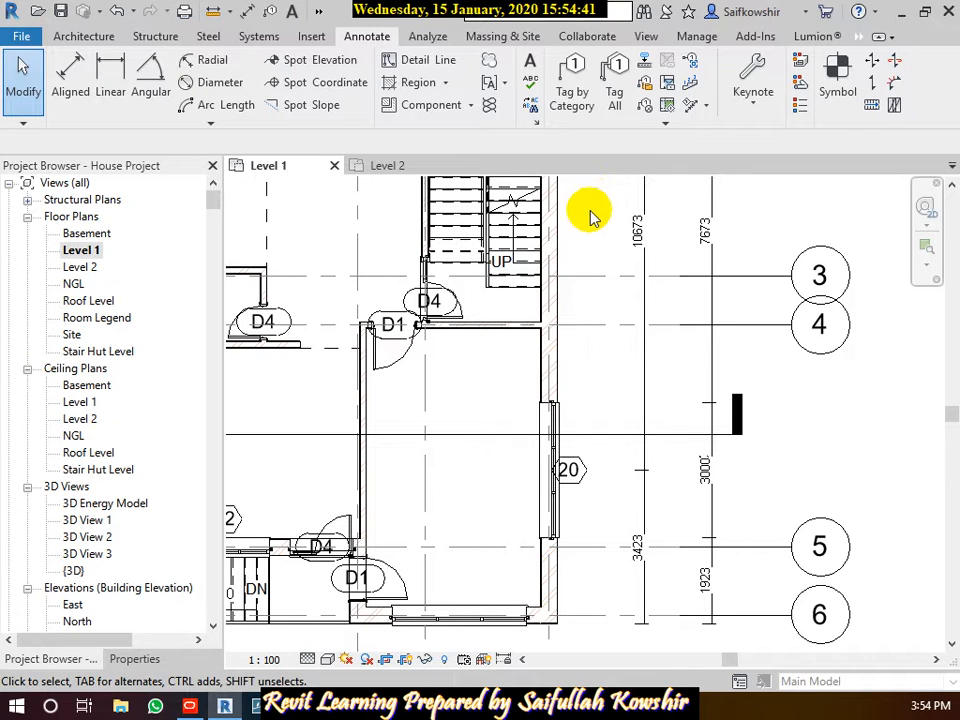
key("d")
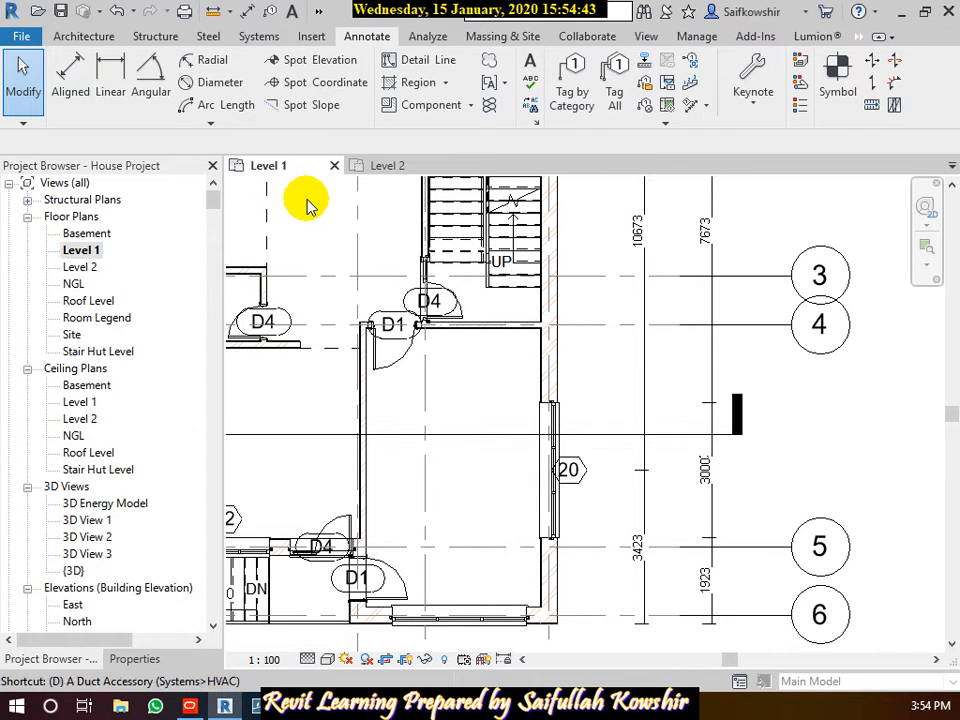
key("i")
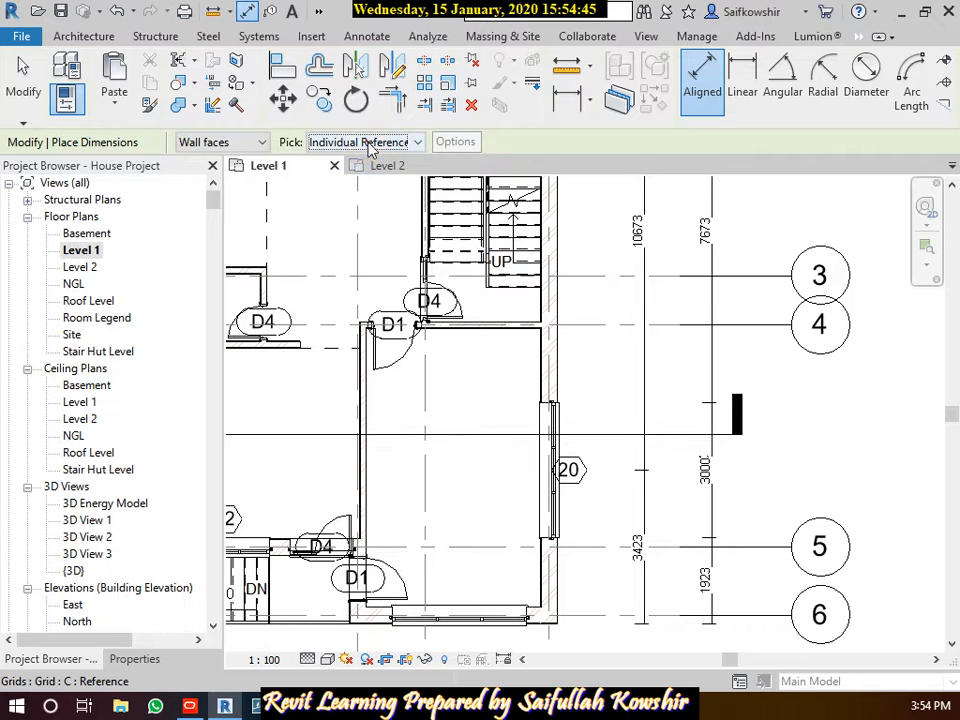
left_click(371, 148)
left_click(368, 172)
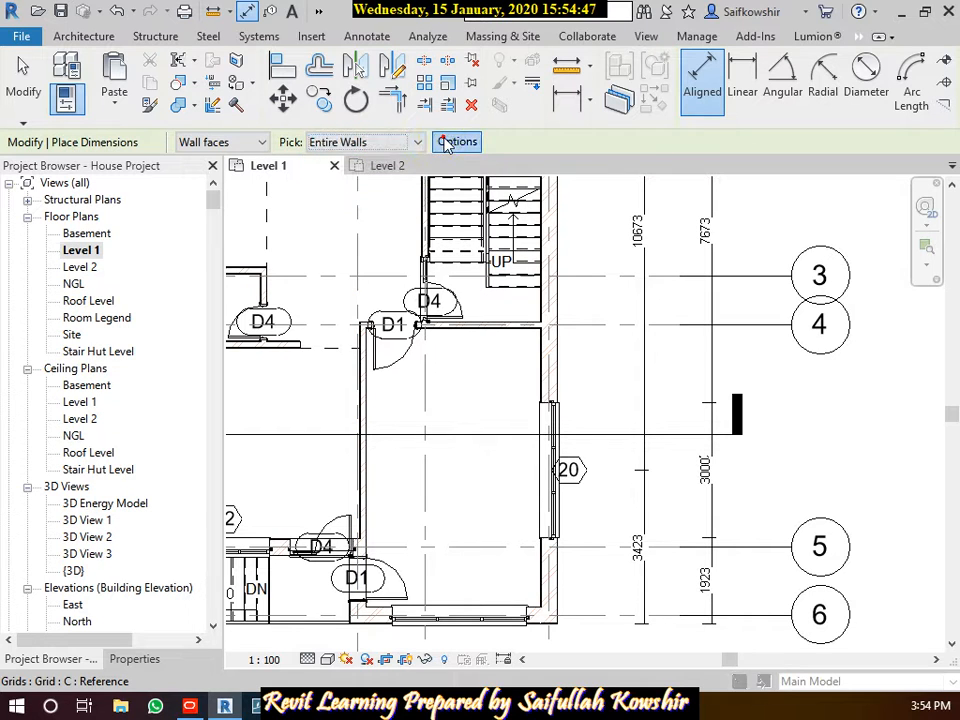
left_click(457, 141)
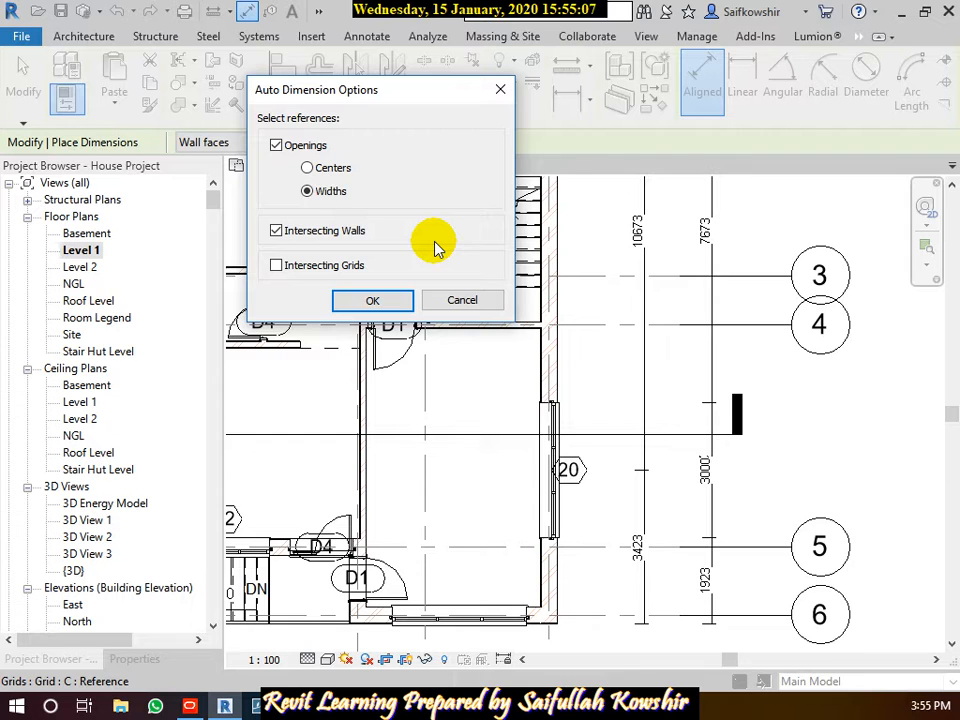
left_click(378, 302)
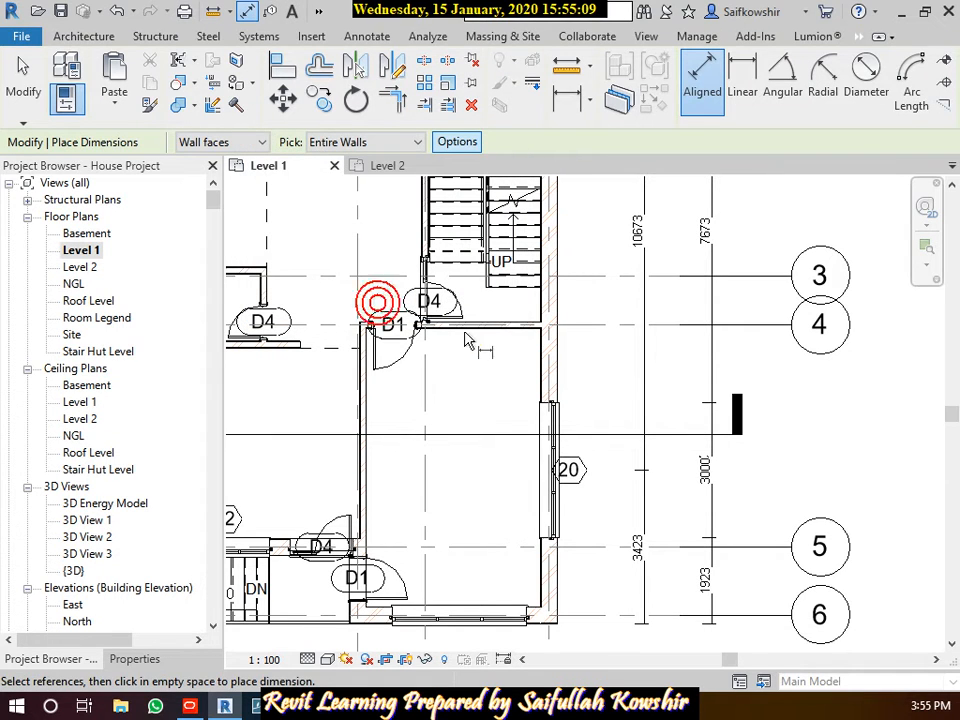
Dimension the full exterior wall along grid E with its opening widths and intersecting walls, placing the string outside the grid bubbles
middle_click_drag(617, 285, 578, 480)
middle_click_drag(596, 317, 580, 522)
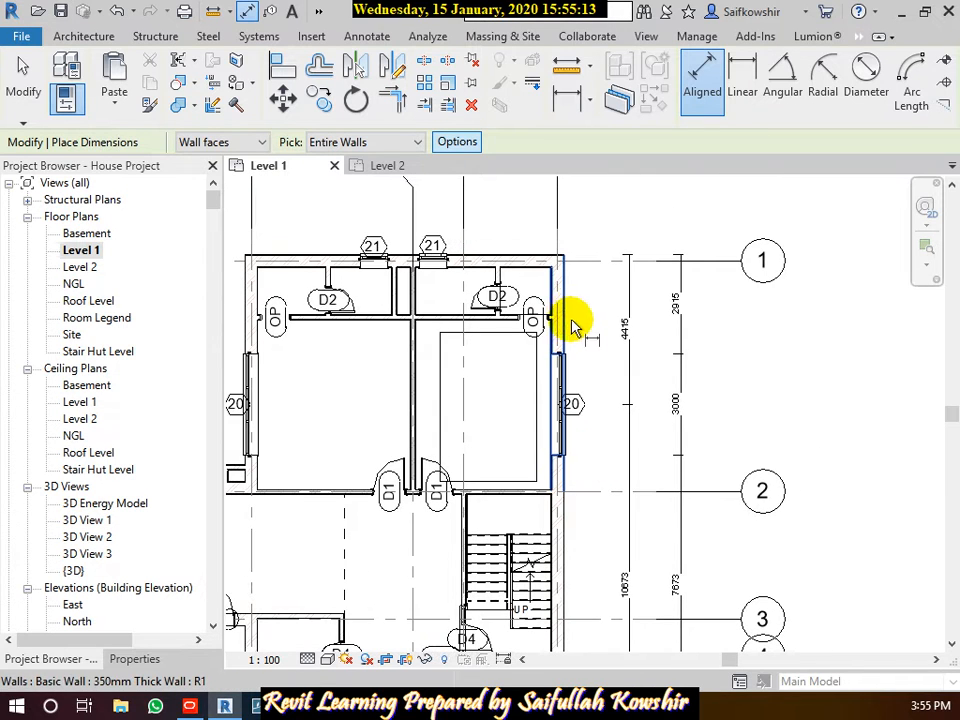
left_click(564, 297)
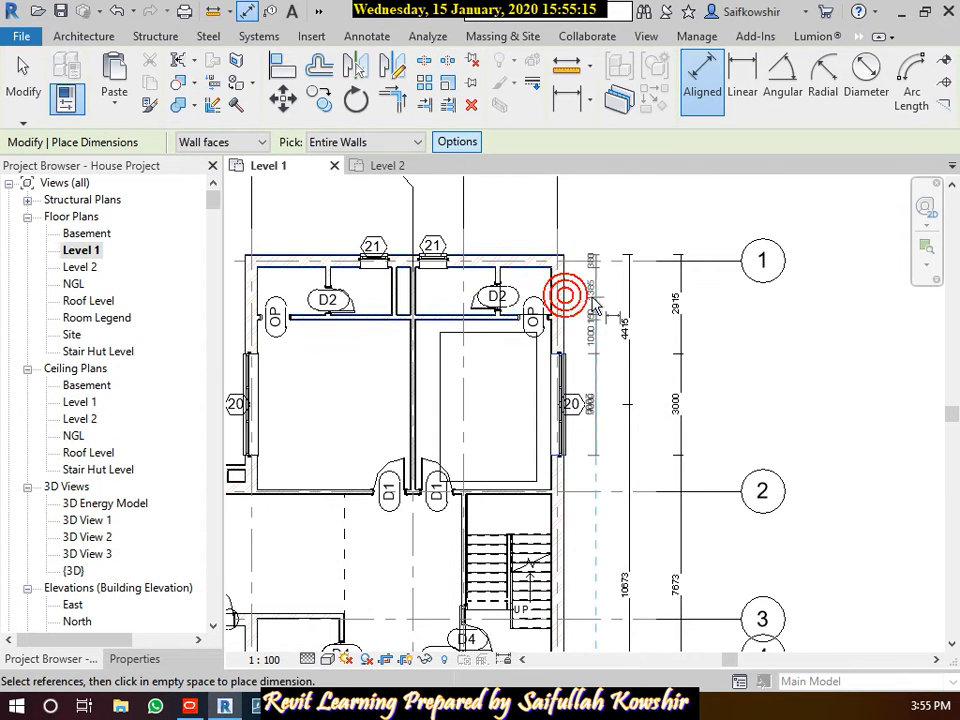
middle_click_drag(588, 478, 584, 306)
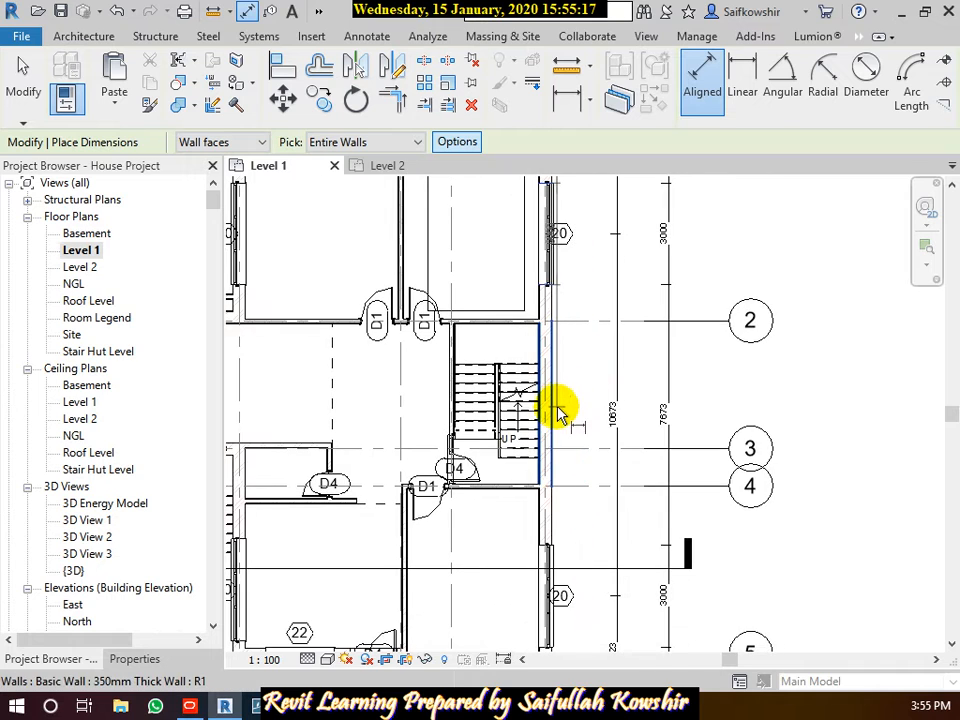
left_click(557, 410)
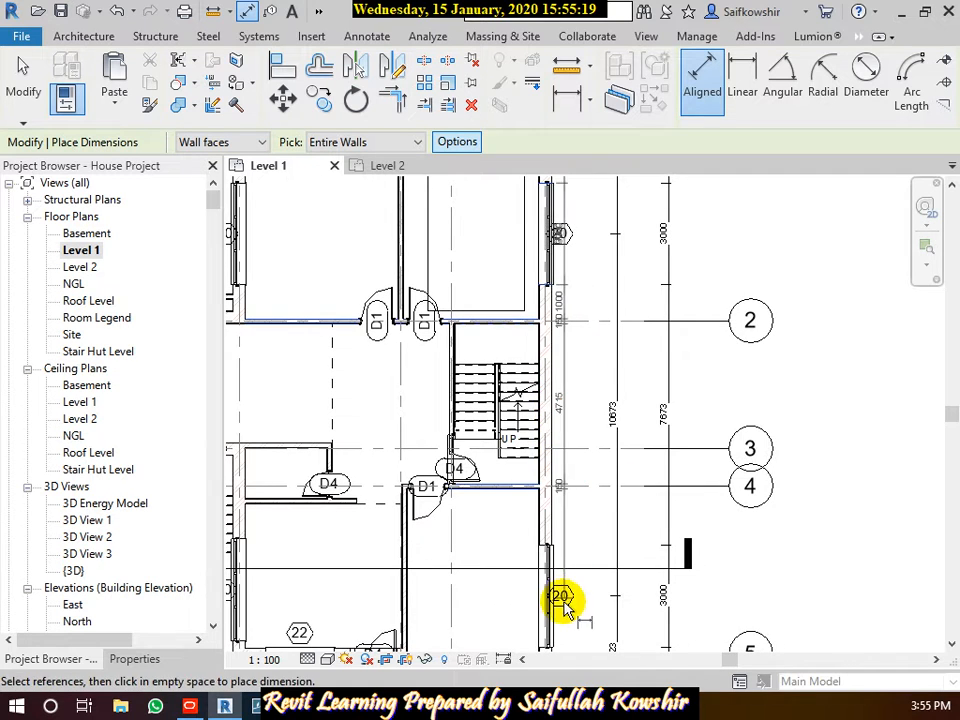
middle_click_drag(570, 479, 556, 262)
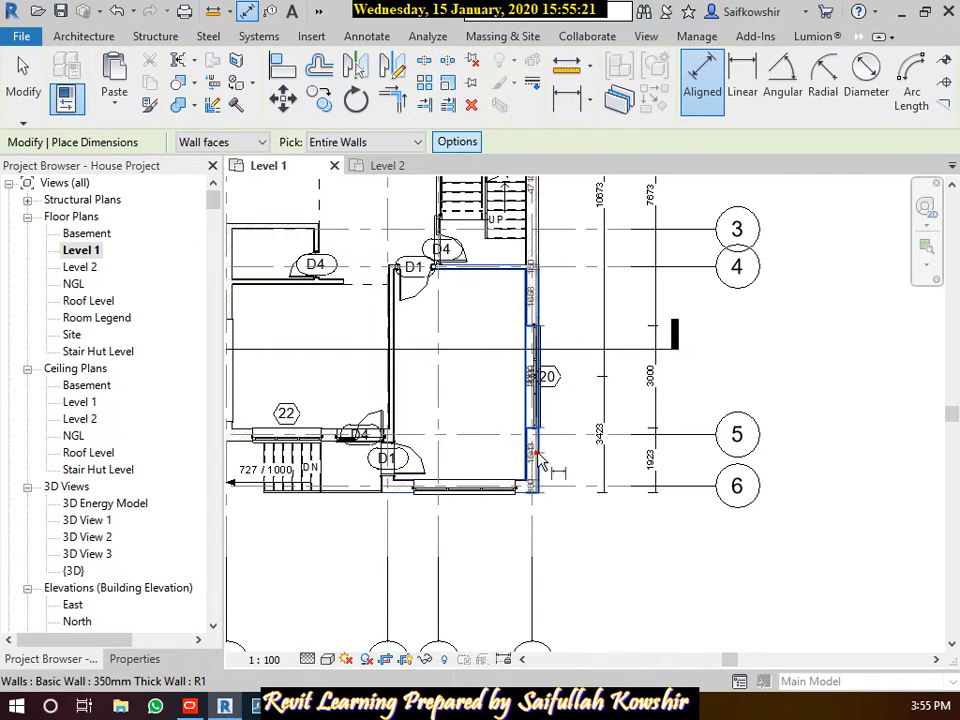
left_click(824, 624)
Examine the intersecting-wall dimensions along the grid E wall from grid 6 up to grid 1, leaving the dimension command
scroll(831, 505, "up", 4)
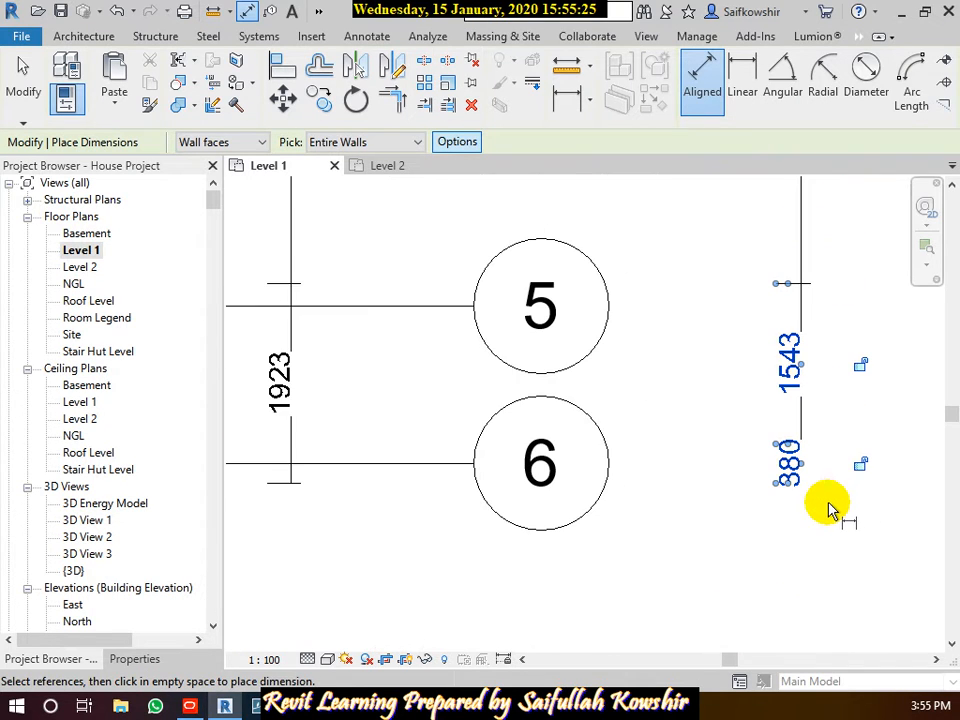
scroll(565, 519, "down", 1)
middle_click_drag(369, 542, 363, 603)
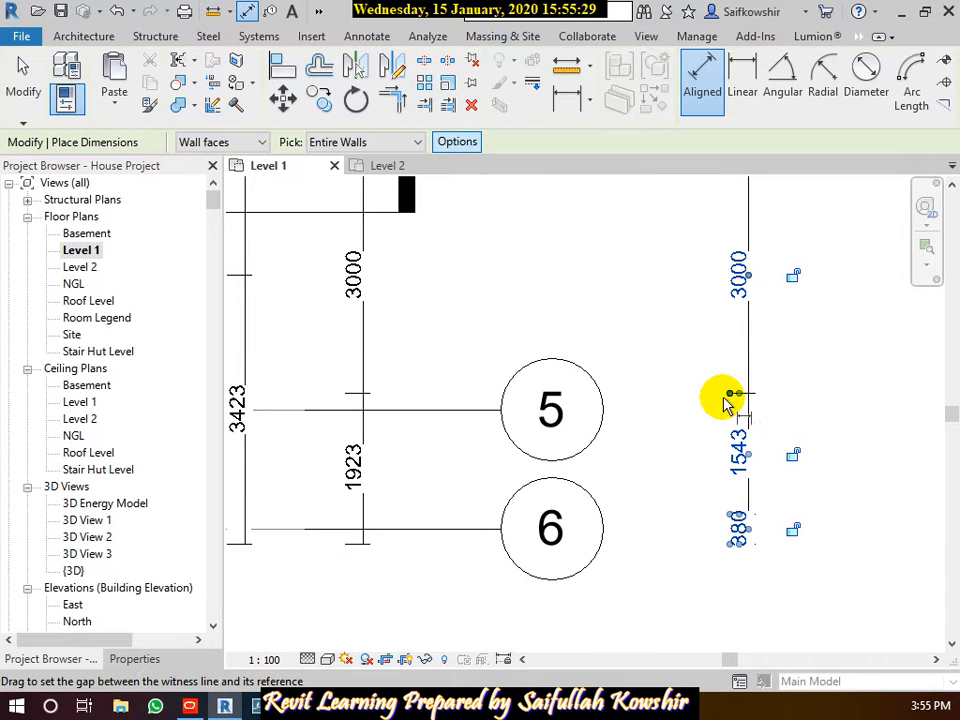
scroll(729, 396, "down", 3)
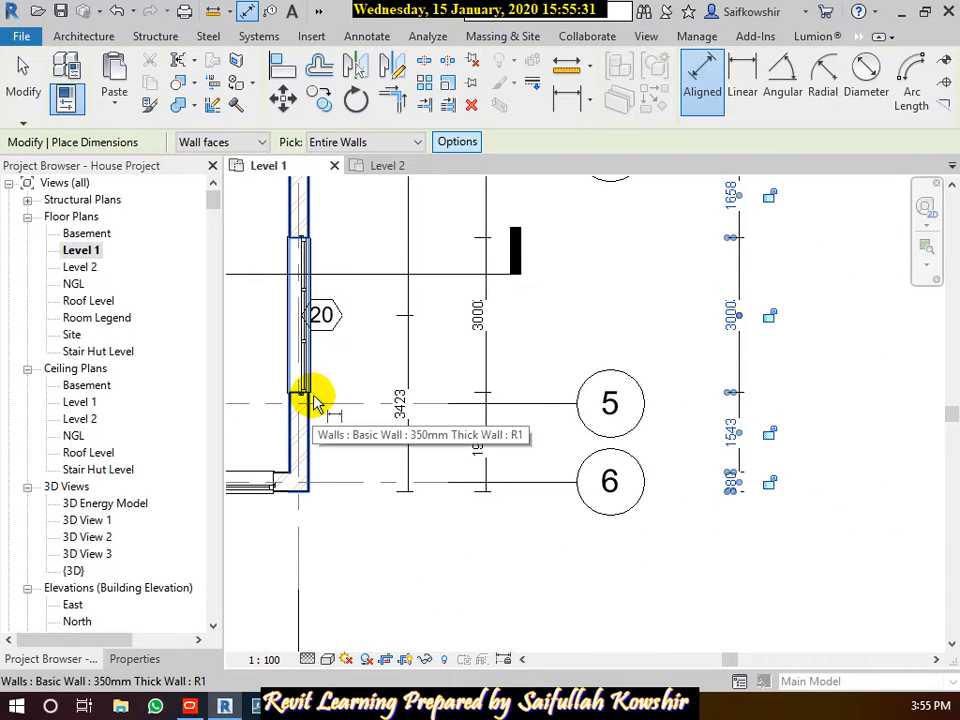
middle_click_drag(582, 311, 637, 528)
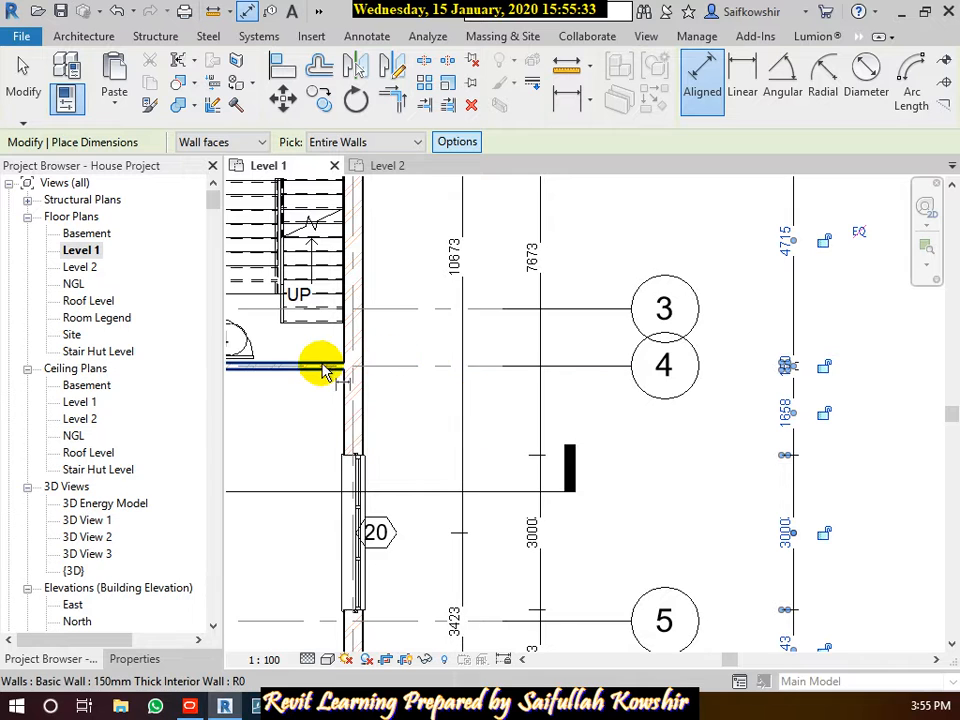
scroll(323, 378, "up", 2)
scroll(514, 369, "down", 2)
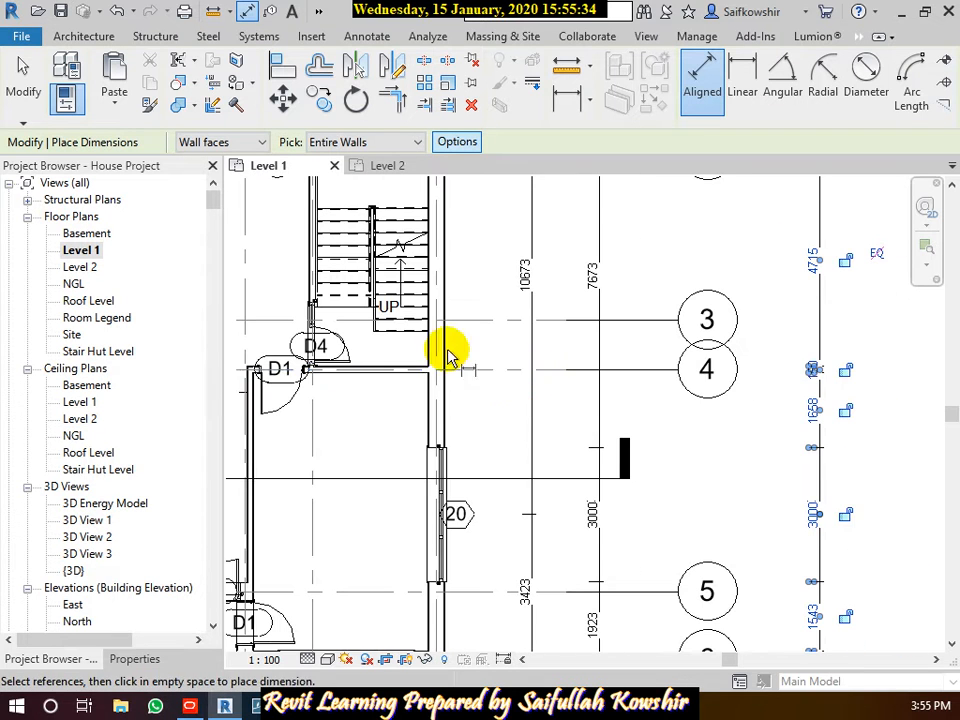
left_click(26, 90)
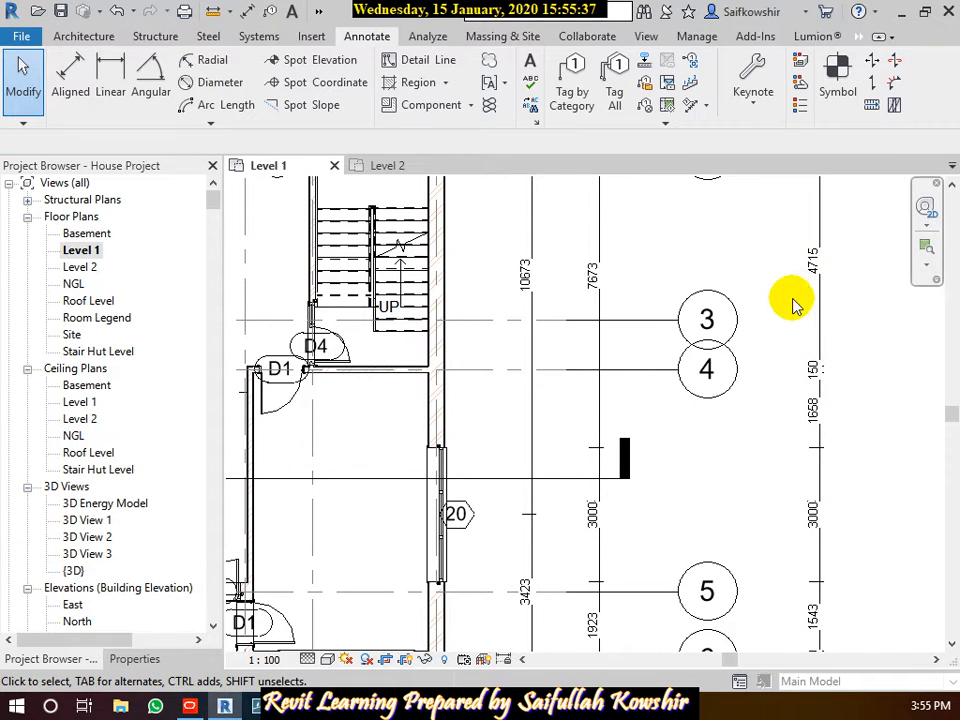
middle_click_drag(797, 342, 788, 548)
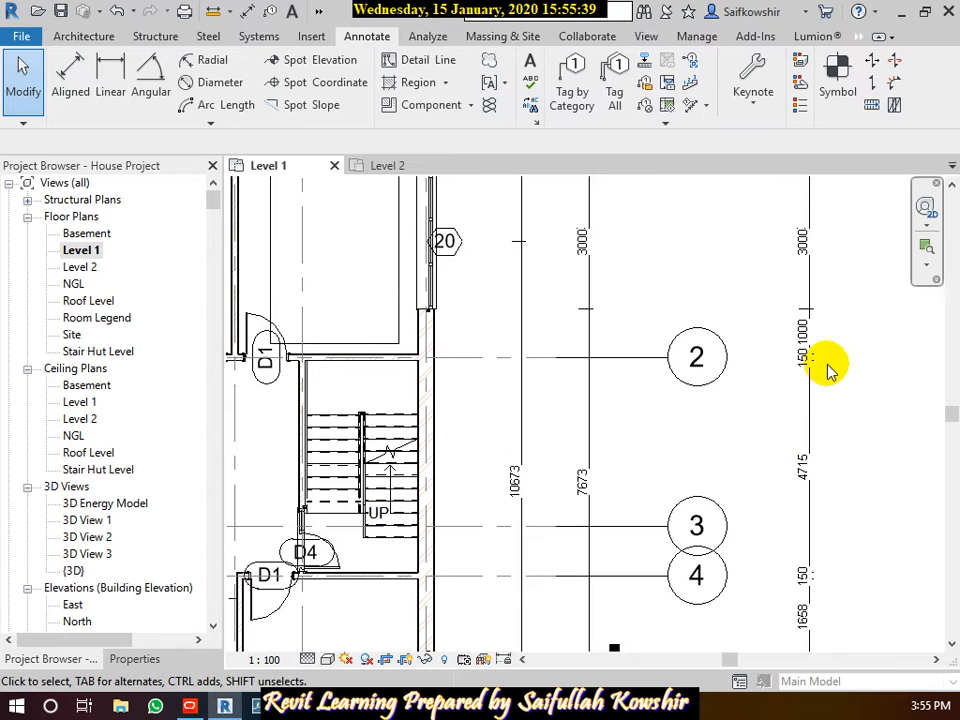
middle_click_drag(497, 322, 510, 476)
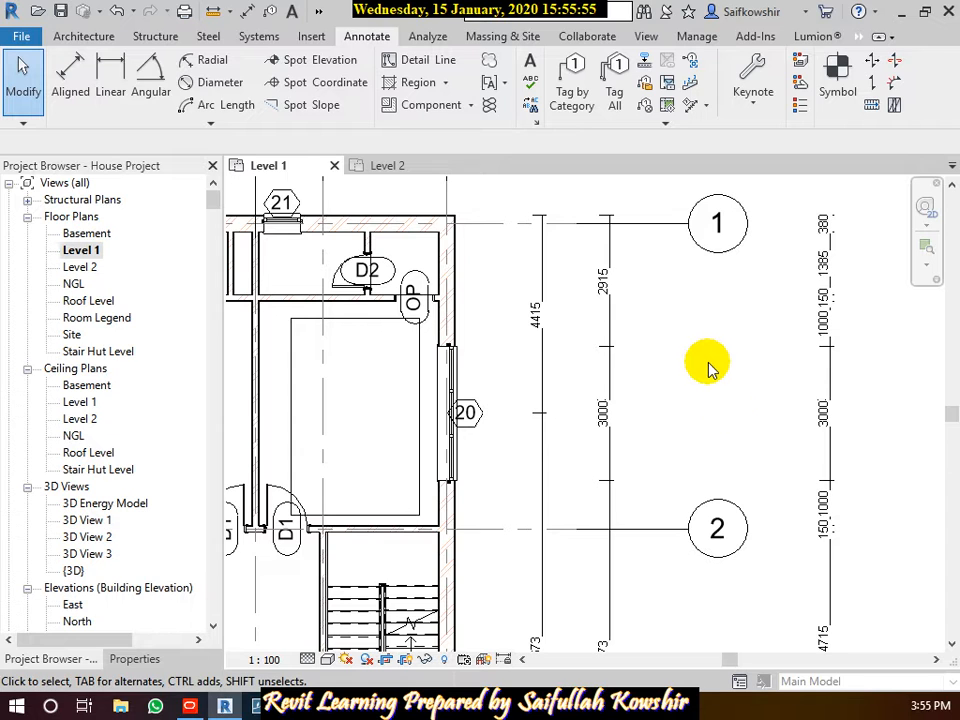
Restart the aligned dimension for entire walls and set its references to opening widths and intersecting grids, excluding intersecting walls
scroll(737, 446, "down", 2)
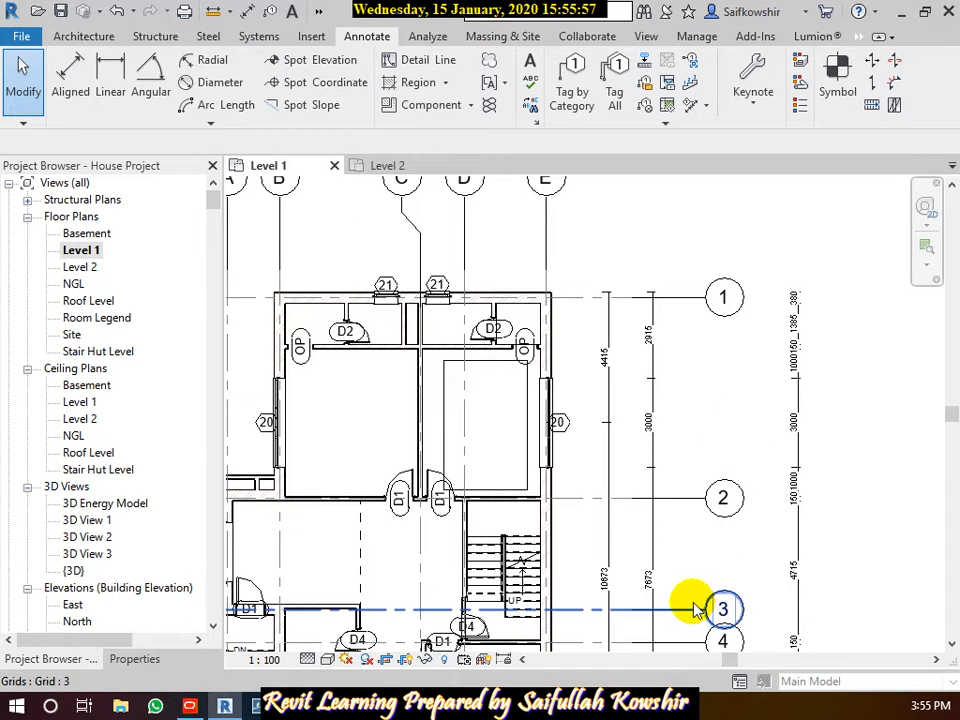
middle_click_drag(706, 578, 712, 500)
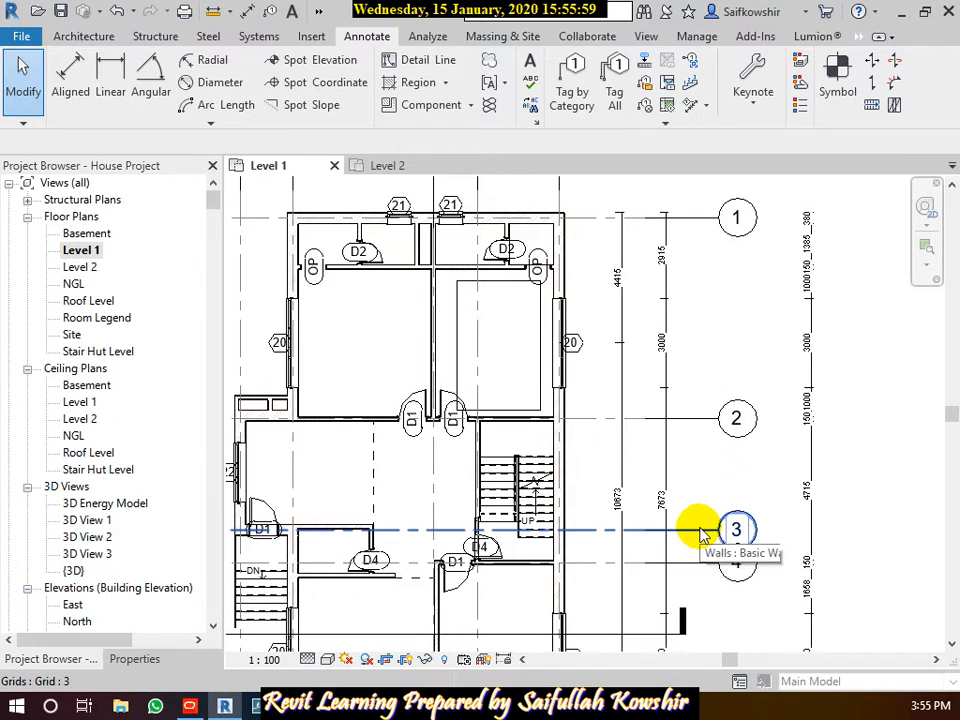
scroll(698, 528, "down", 3)
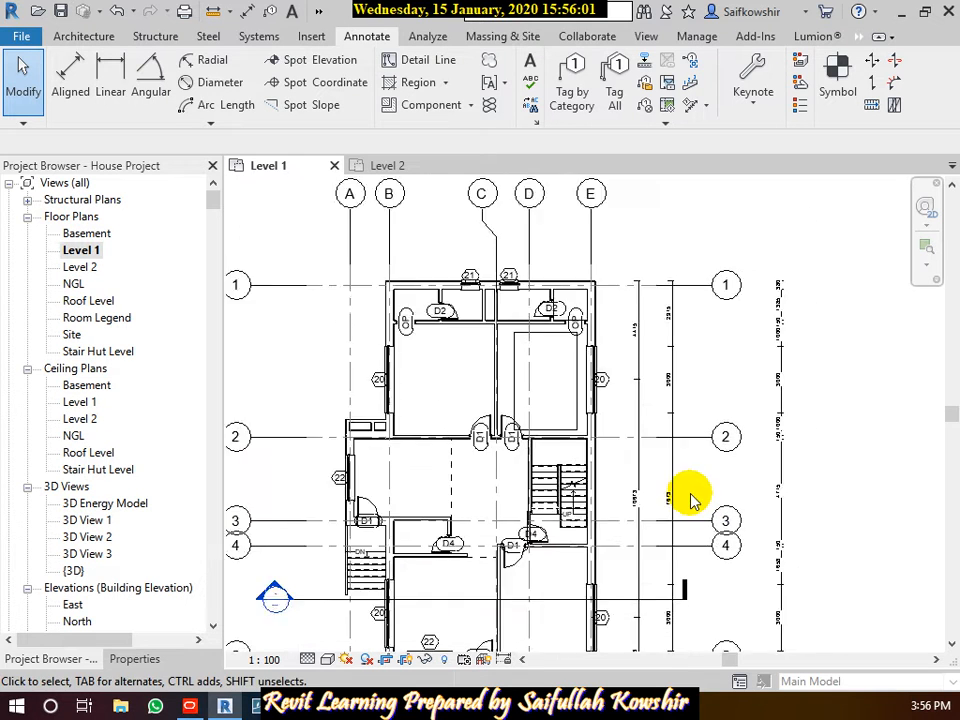
middle_click_drag(662, 596, 645, 463)
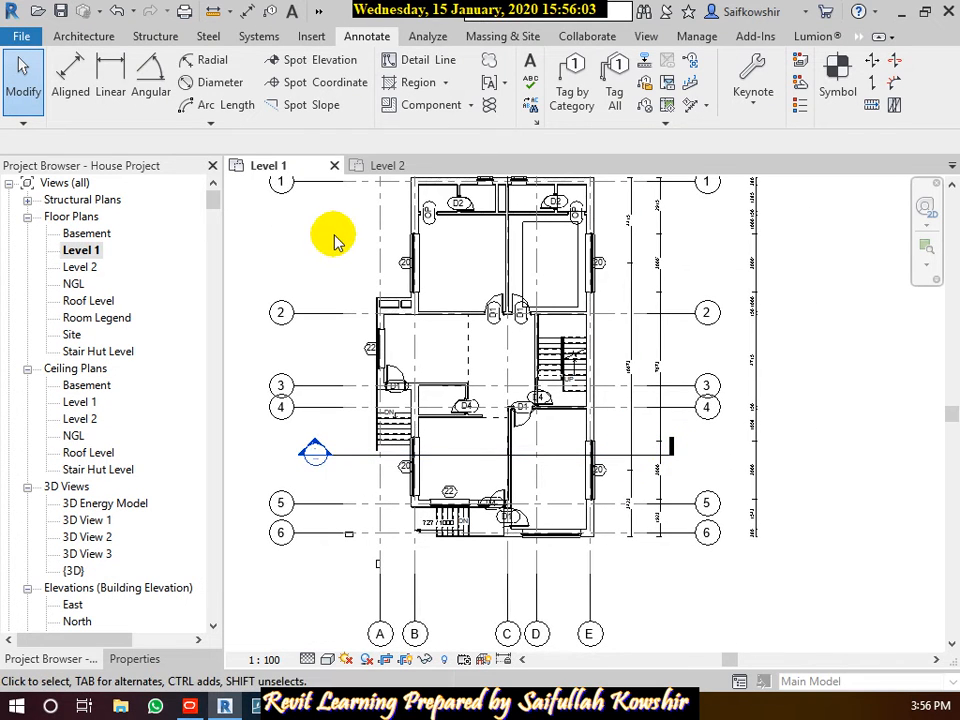
key("d")
key("i")
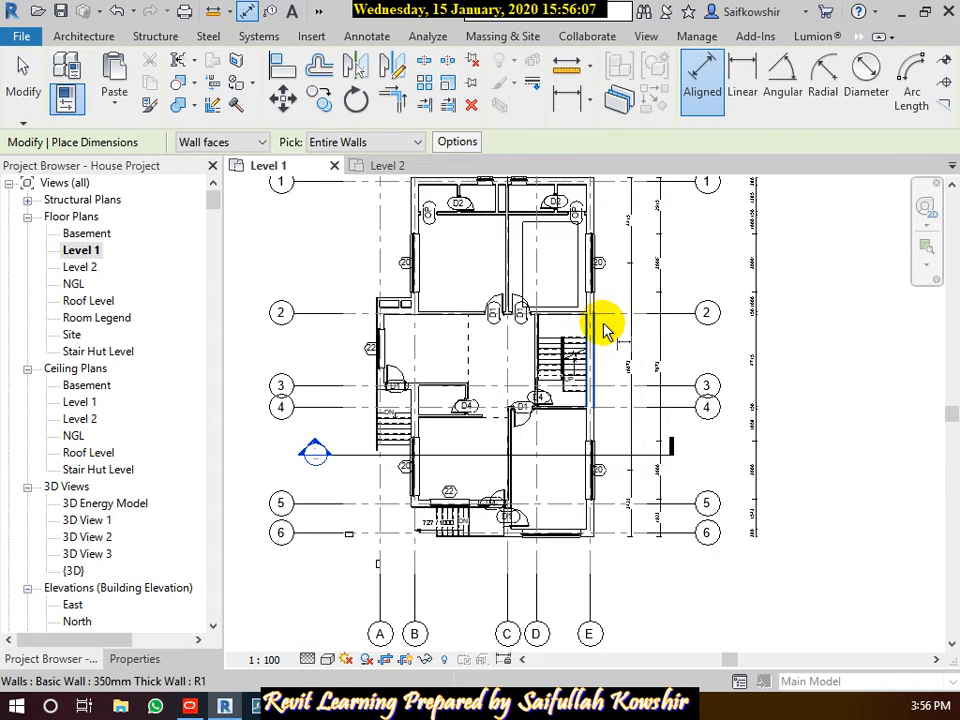
middle_click_drag(621, 266, 592, 330)
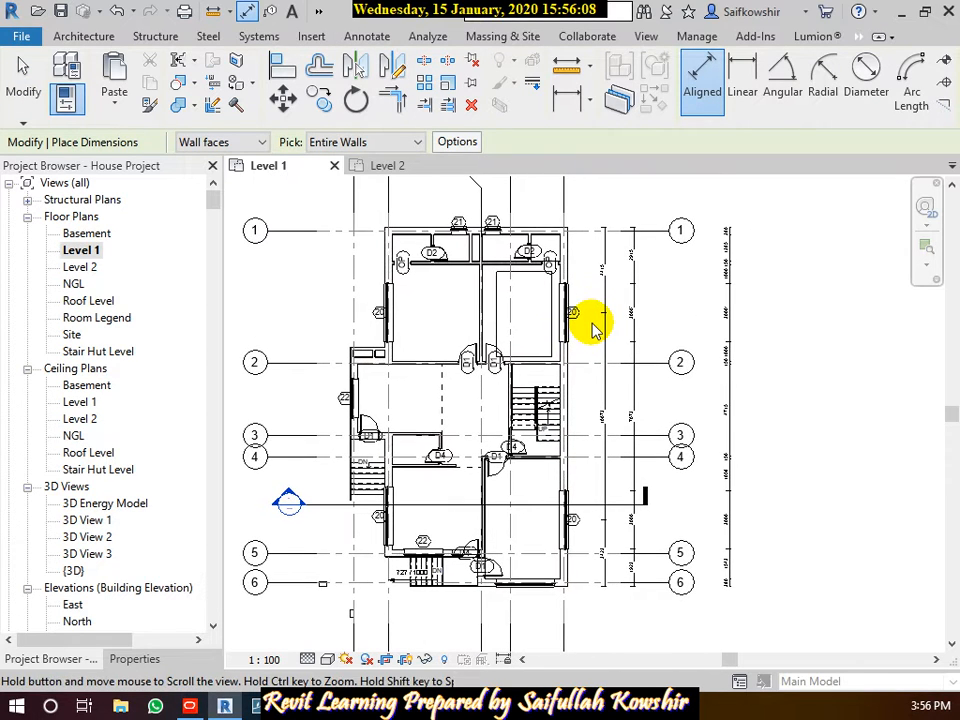
left_click(458, 143)
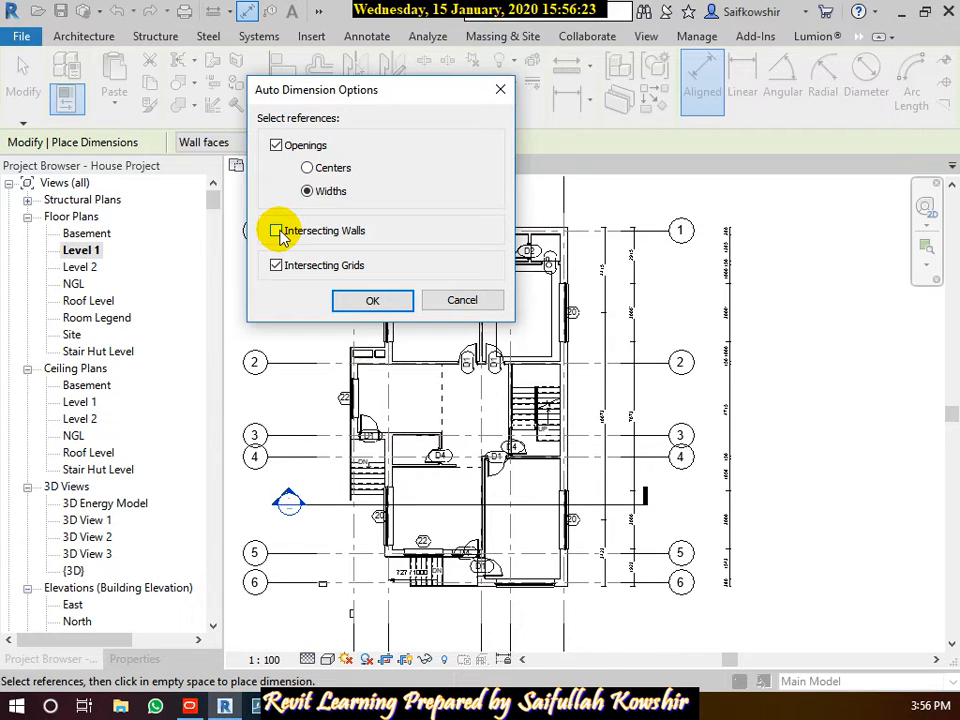
left_click(394, 304)
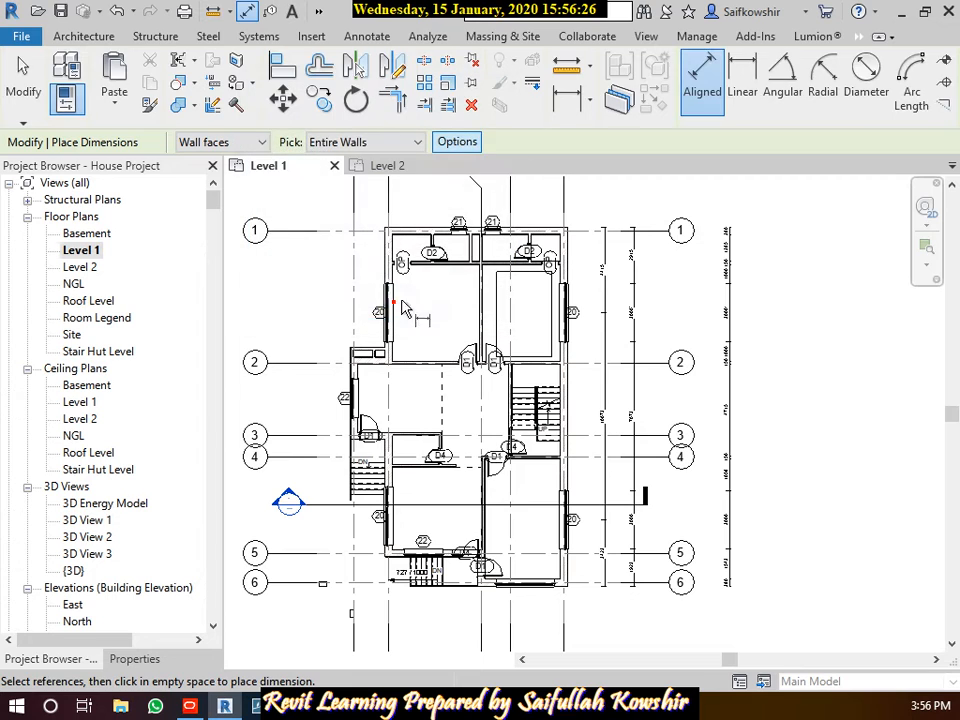
Dimension the full exterior wall along grid E with its opening widths and intersecting grids, placing the string just inside the grid bubbles
left_click(570, 257)
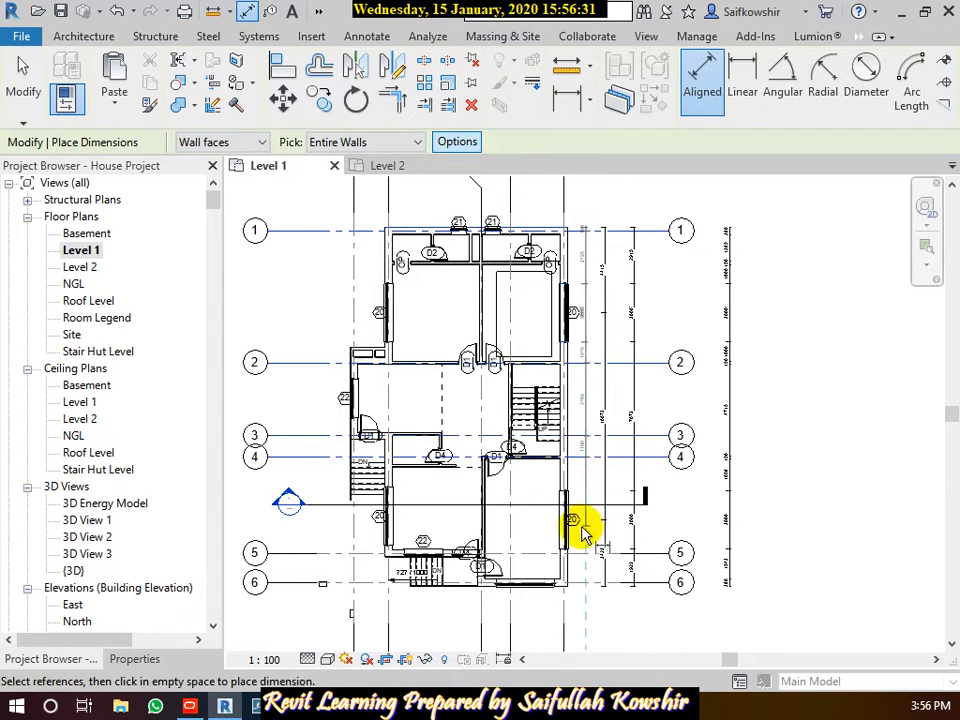
left_click(568, 570)
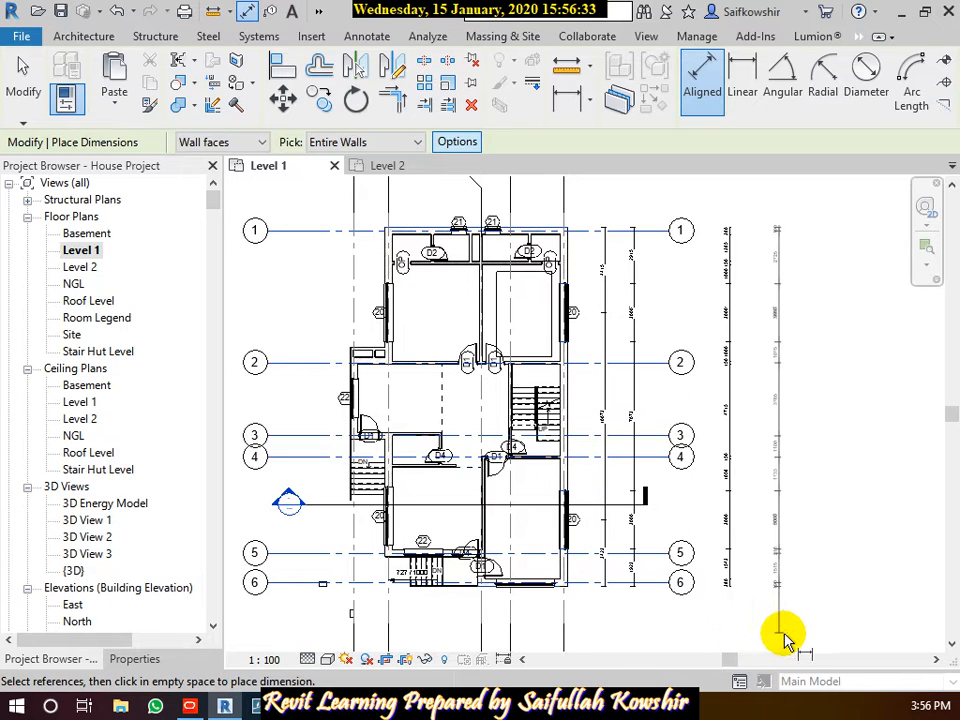
left_click(663, 650)
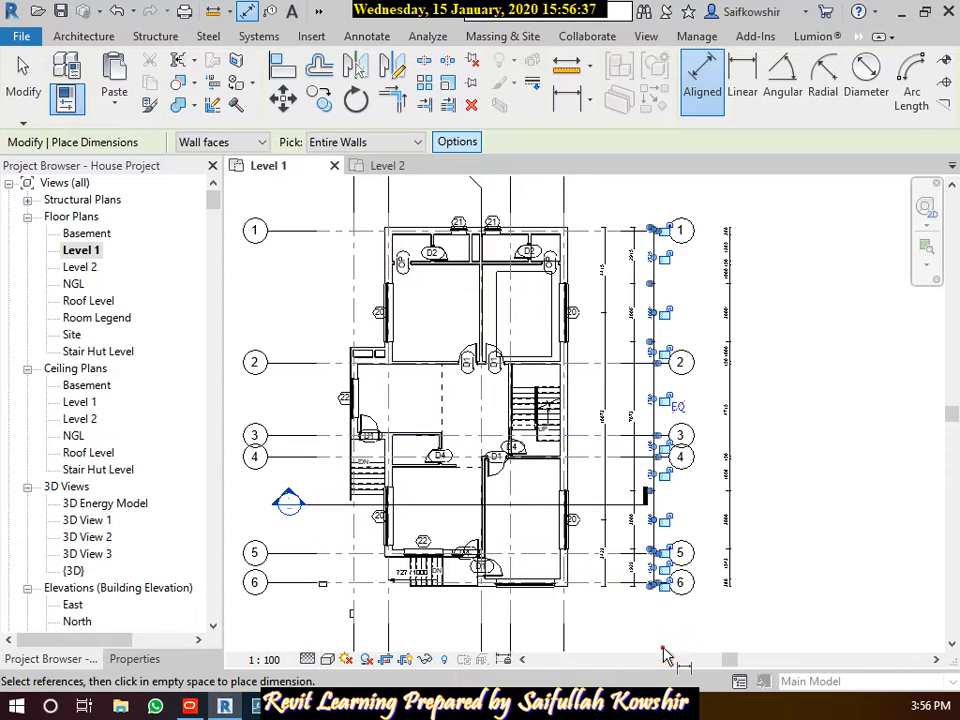
left_click(20, 80)
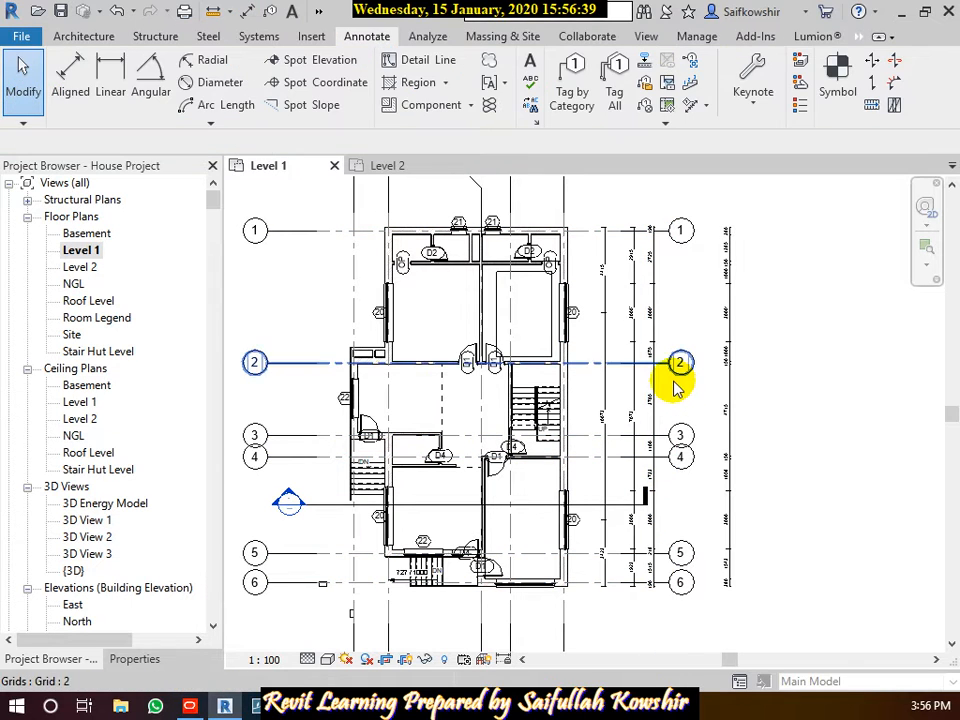
Examine the new opening-width and intersecting-grid dimensions along the grid E wall from grid 2 to grid 6
scroll(668, 380, "up", 3)
scroll(668, 380, "up", 2)
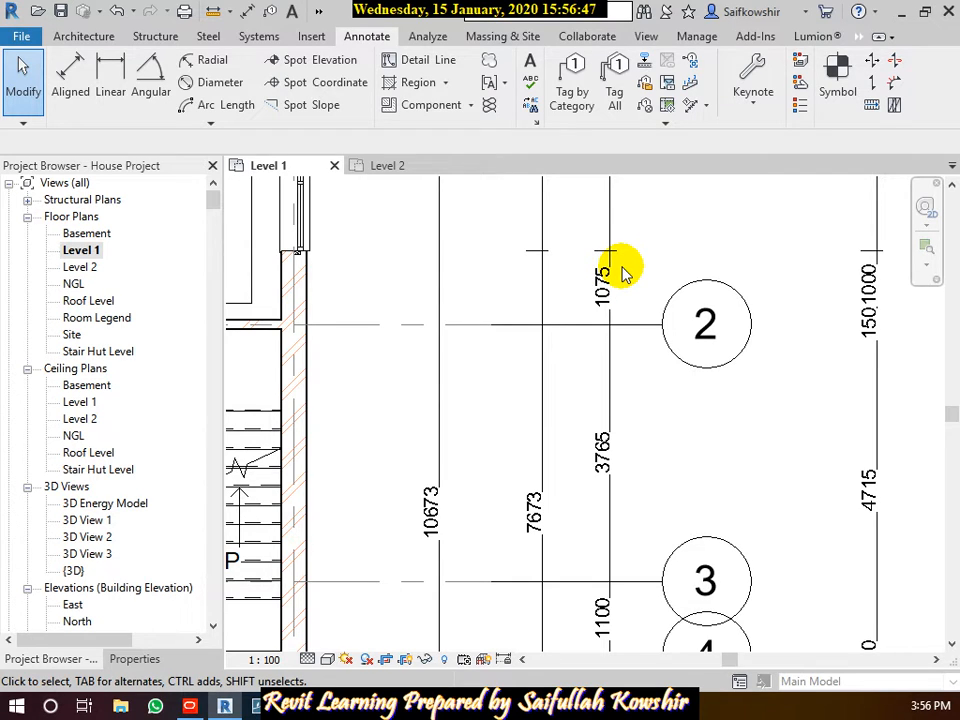
scroll(609, 450, "down", 2)
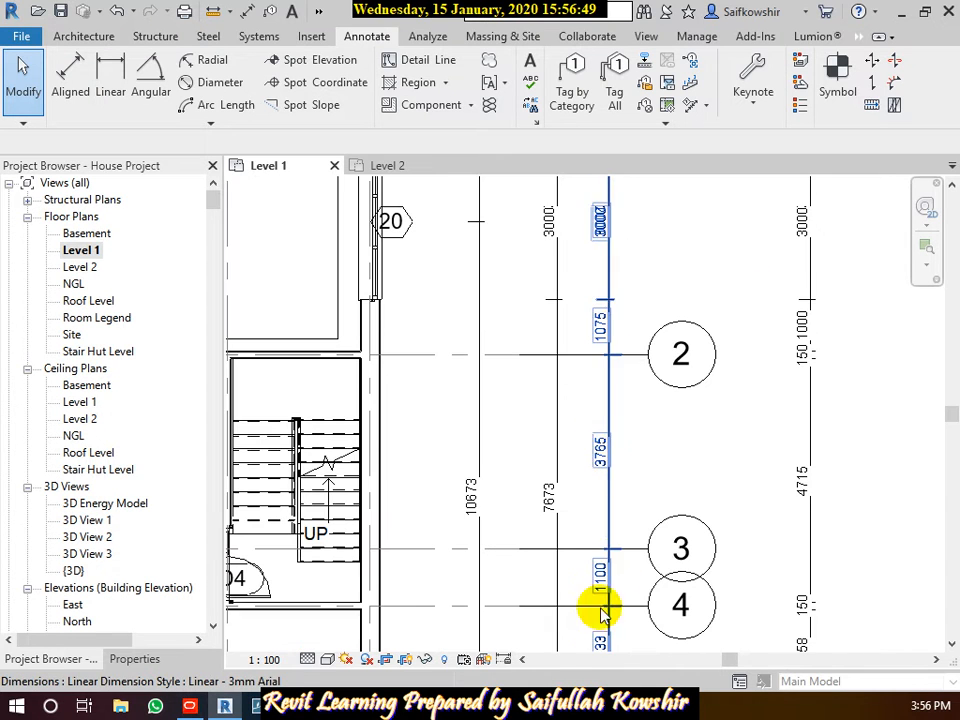
middle_click_drag(594, 561, 697, 398)
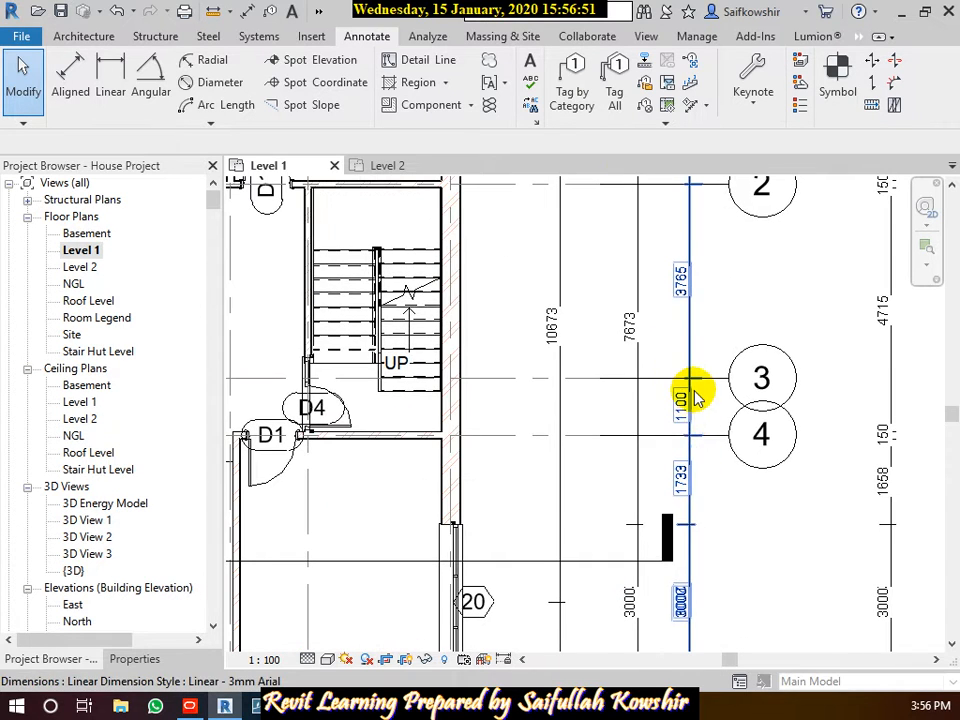
middle_click_drag(718, 521, 720, 372)
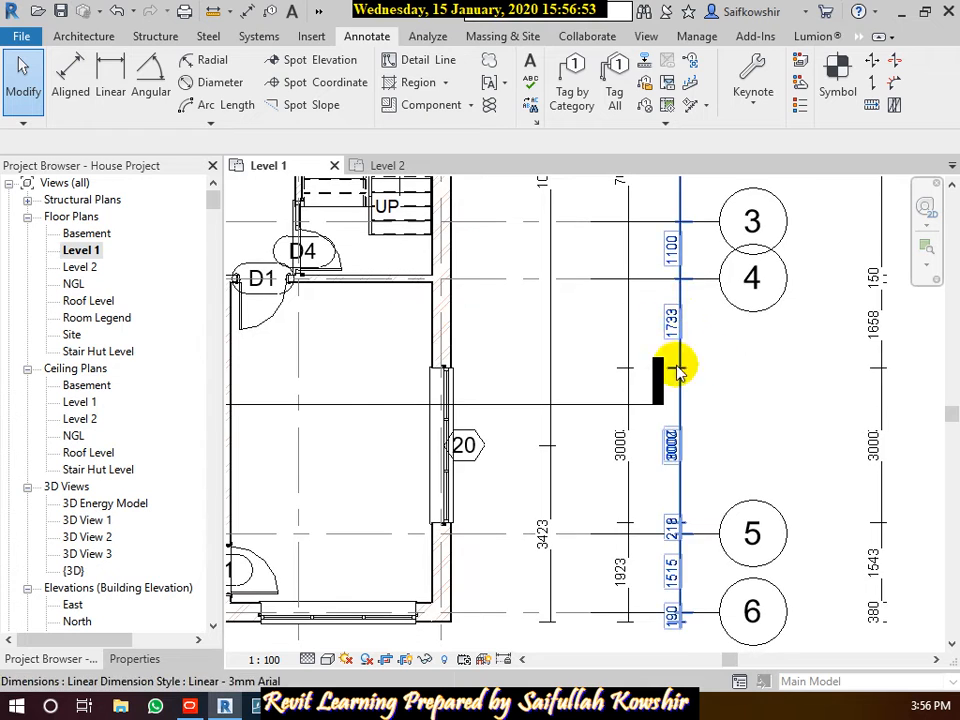
scroll(765, 469, "down", 4)
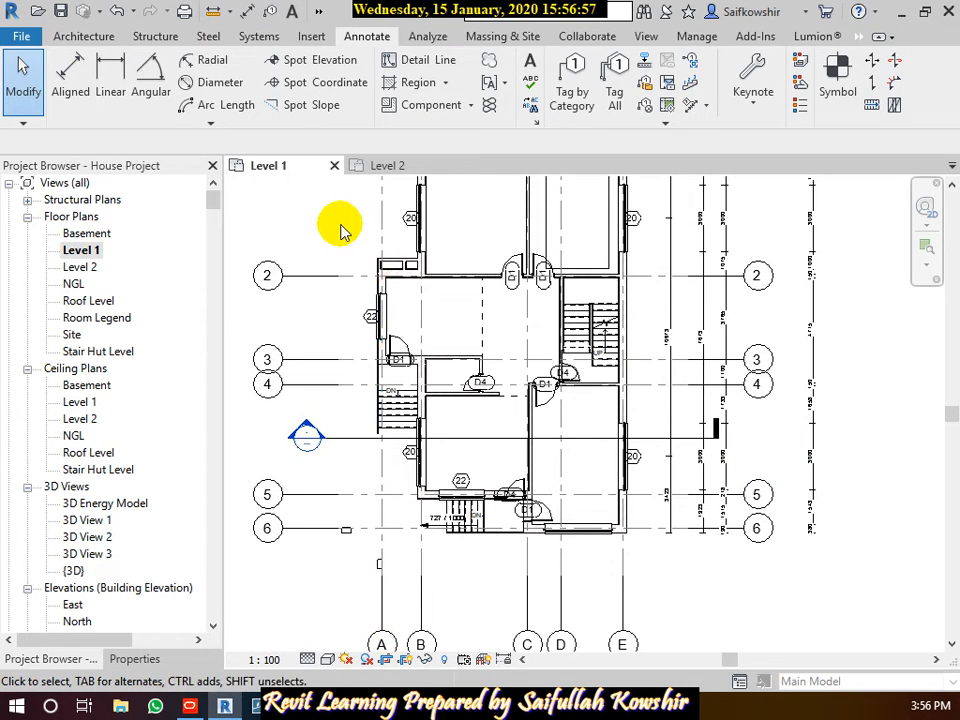
Restart the aligned dimension for entire walls and set its references to intersecting grids only, without openings
key("d")
key("i")
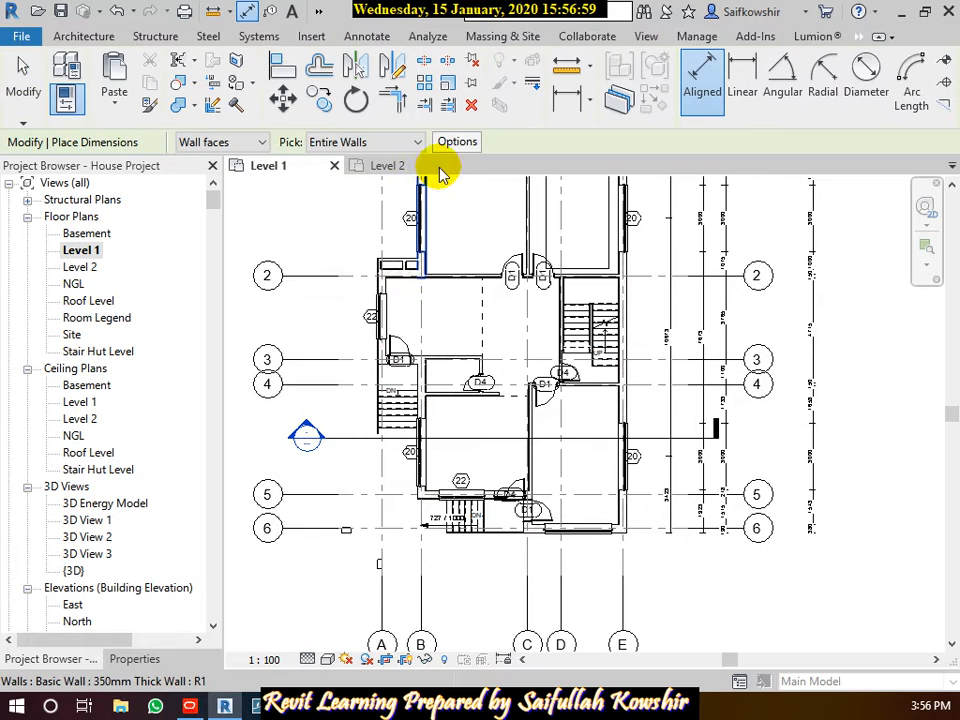
left_click(457, 137)
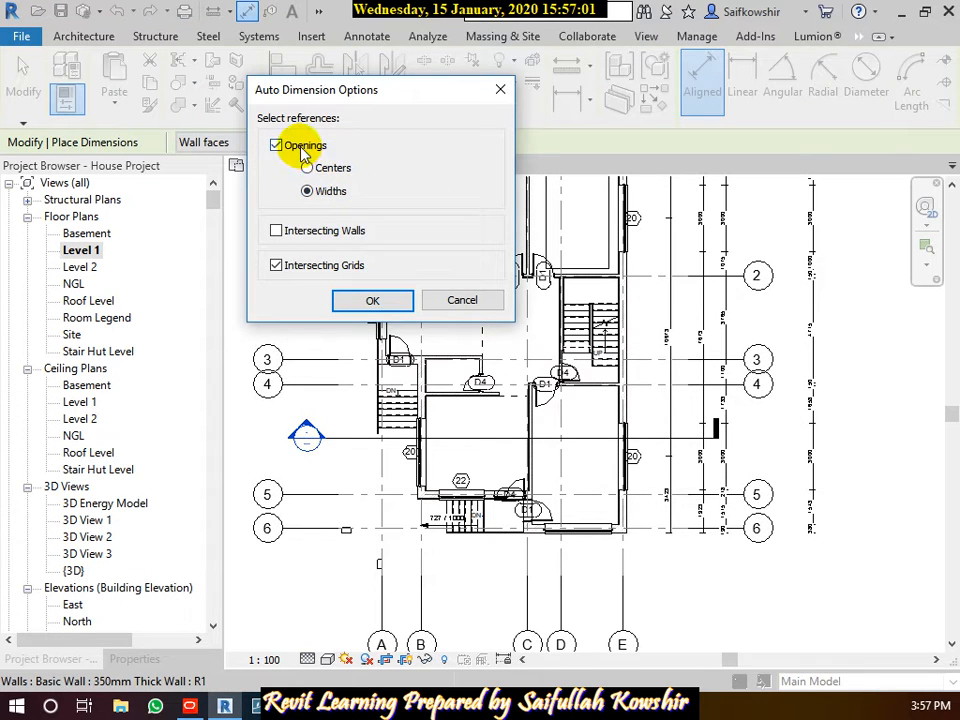
left_click(355, 299)
Dimension the full exterior wall along grid E to its intersecting grids, placing the string outside all existing dimensions, and leave the command
scroll(372, 240, "down", 5)
middle_click_drag(375, 240, 440, 303)
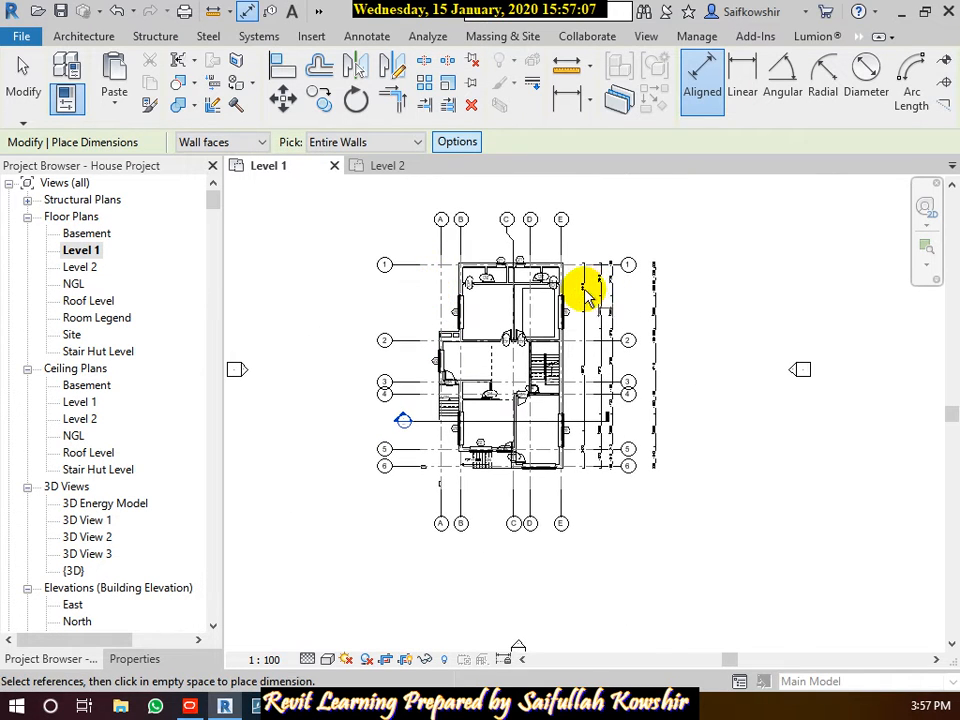
scroll(583, 287, "up", 5)
left_click(527, 270)
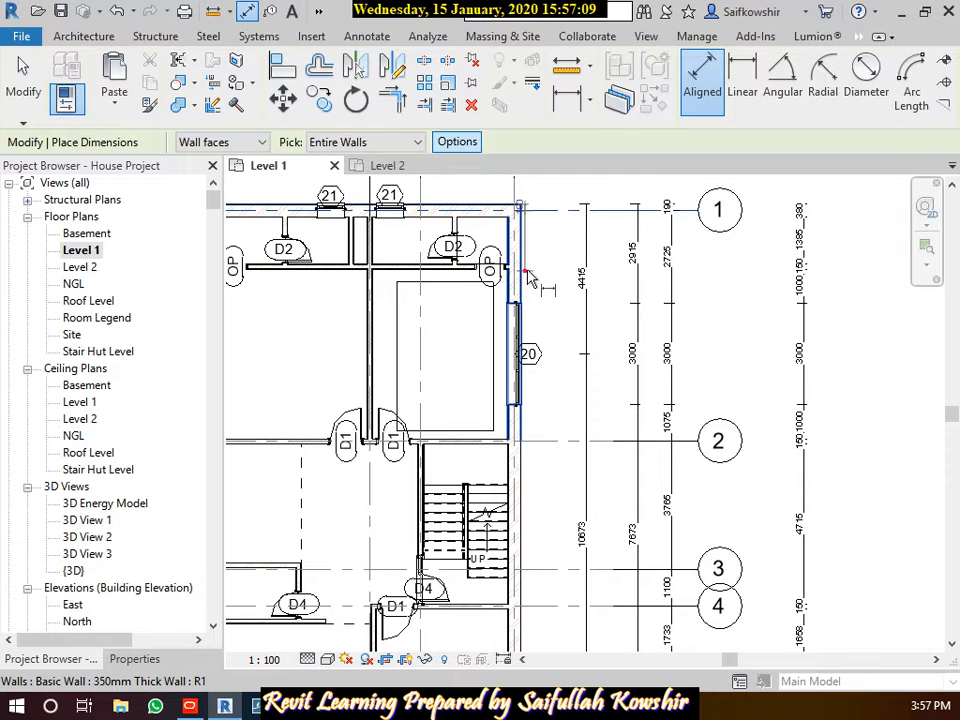
left_click(524, 424)
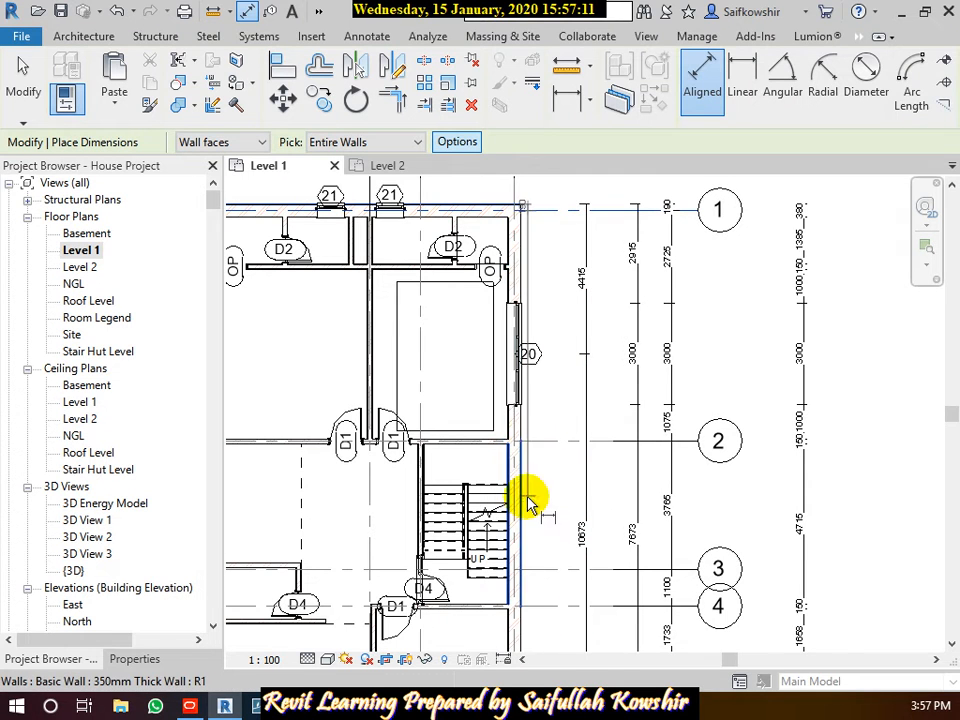
scroll(551, 532, "down", 2)
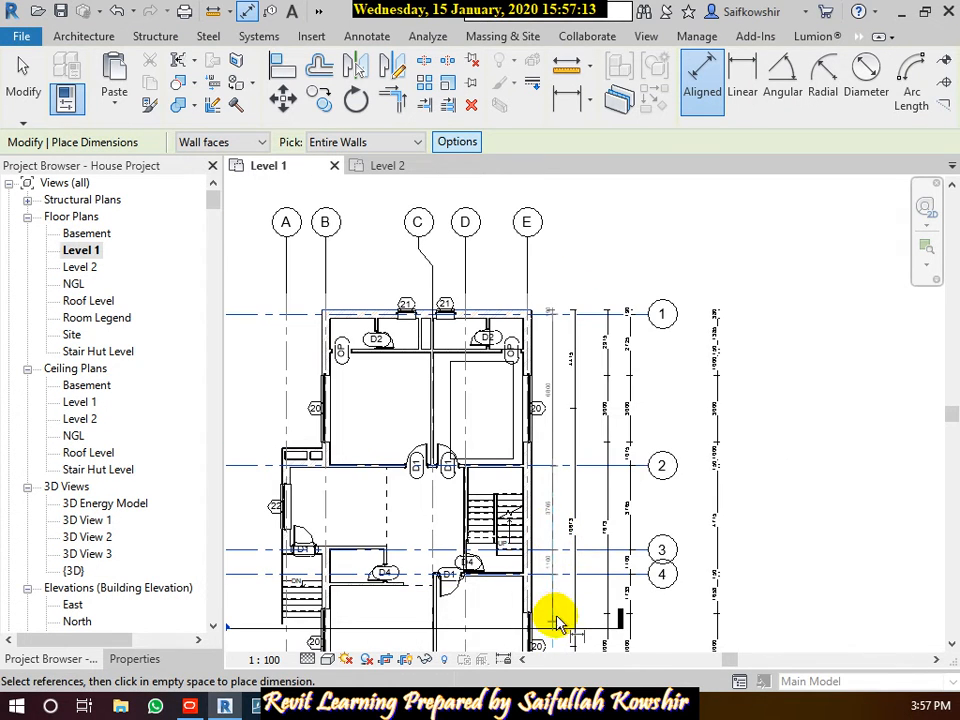
middle_click_drag(553, 617, 555, 466)
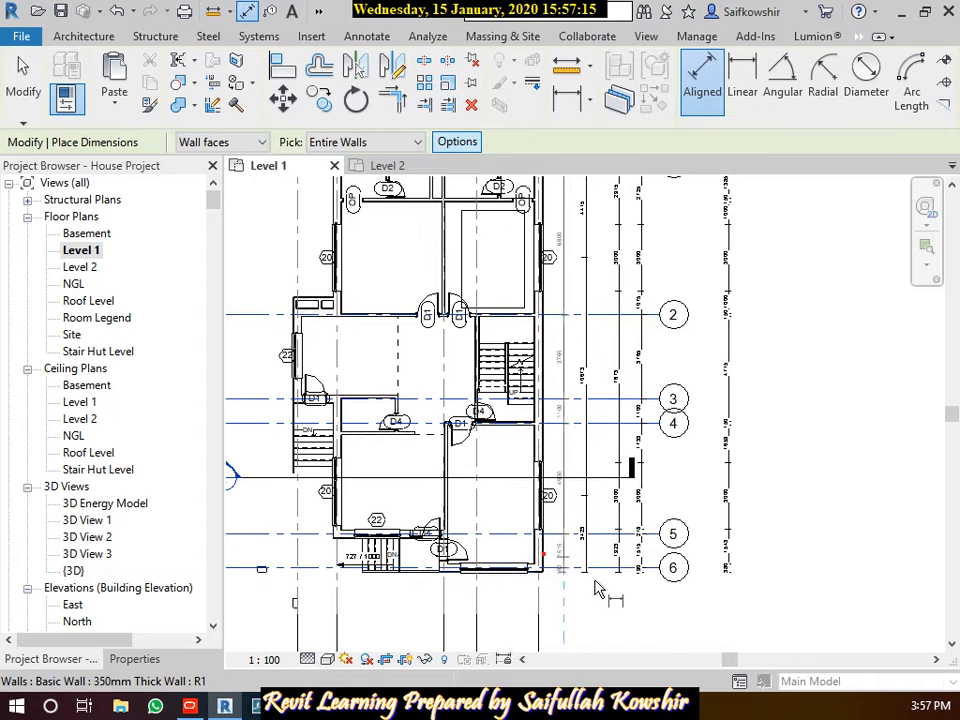
left_click(783, 637)
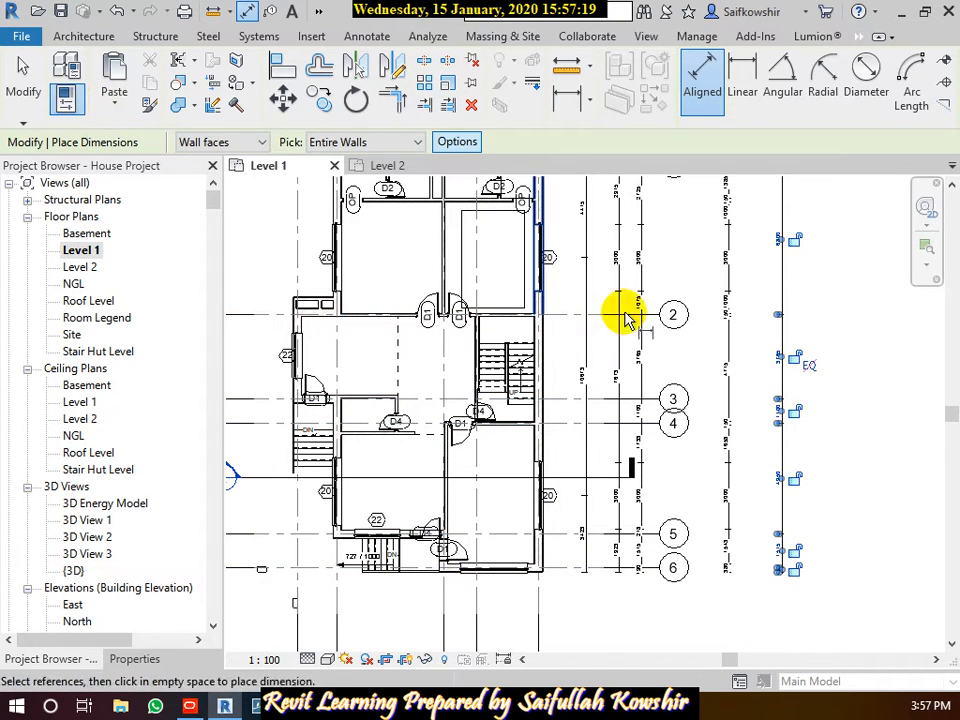
key("Escape")
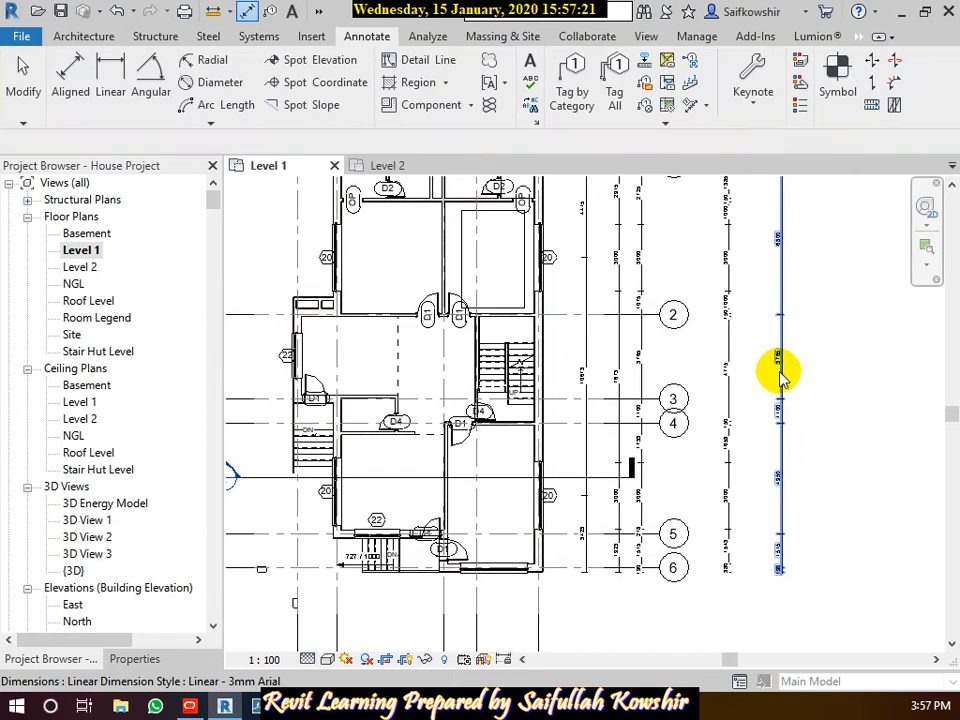
Compare the grid-only dimension string with the other strings along the grid E wall between grids 2 and 6
scroll(853, 418, "up", 3)
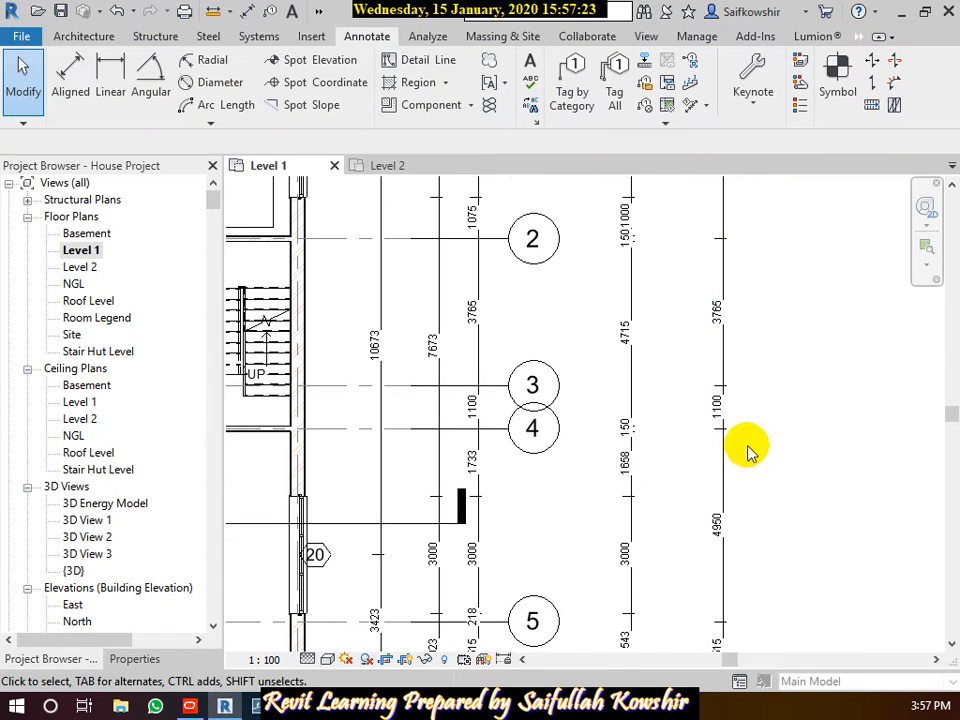
middle_click_drag(735, 566, 780, 334)
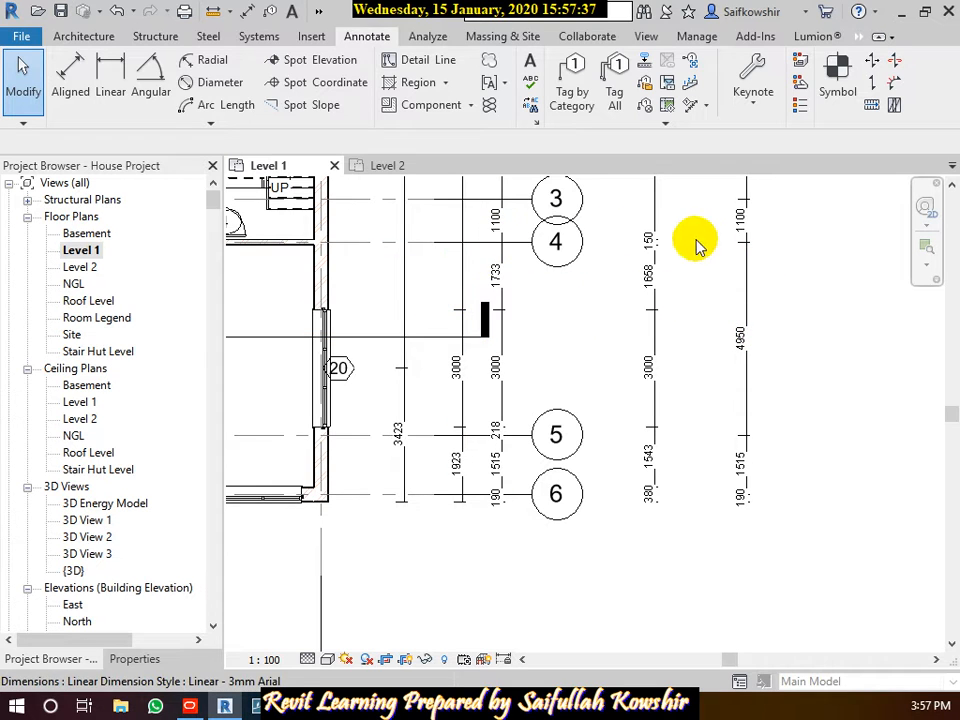
middle_click_drag(755, 241, 753, 320)
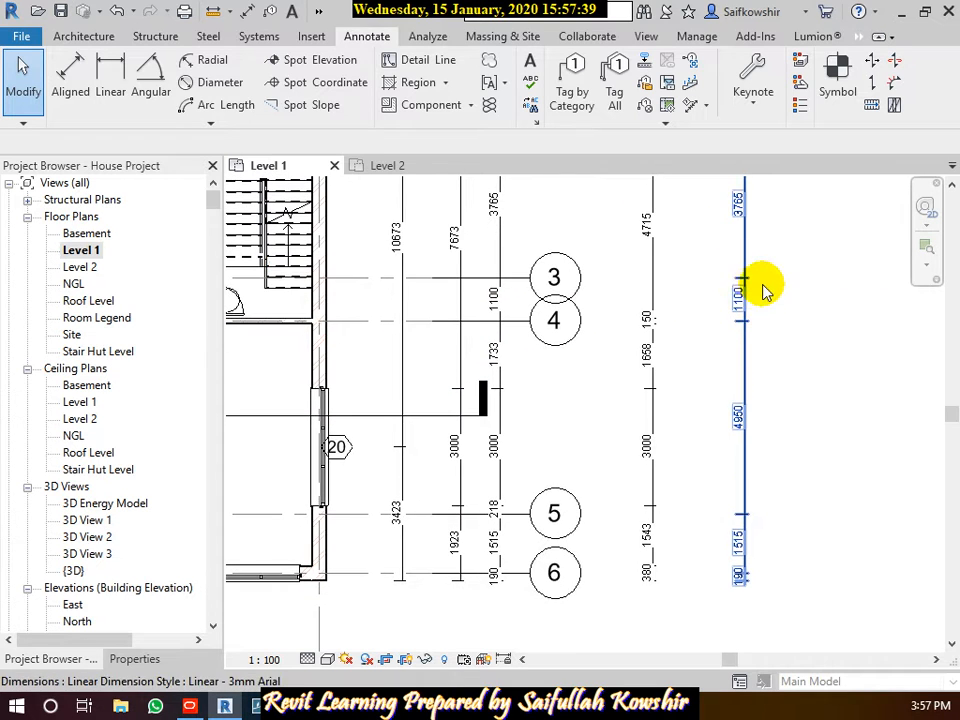
scroll(799, 392, "down", 3)
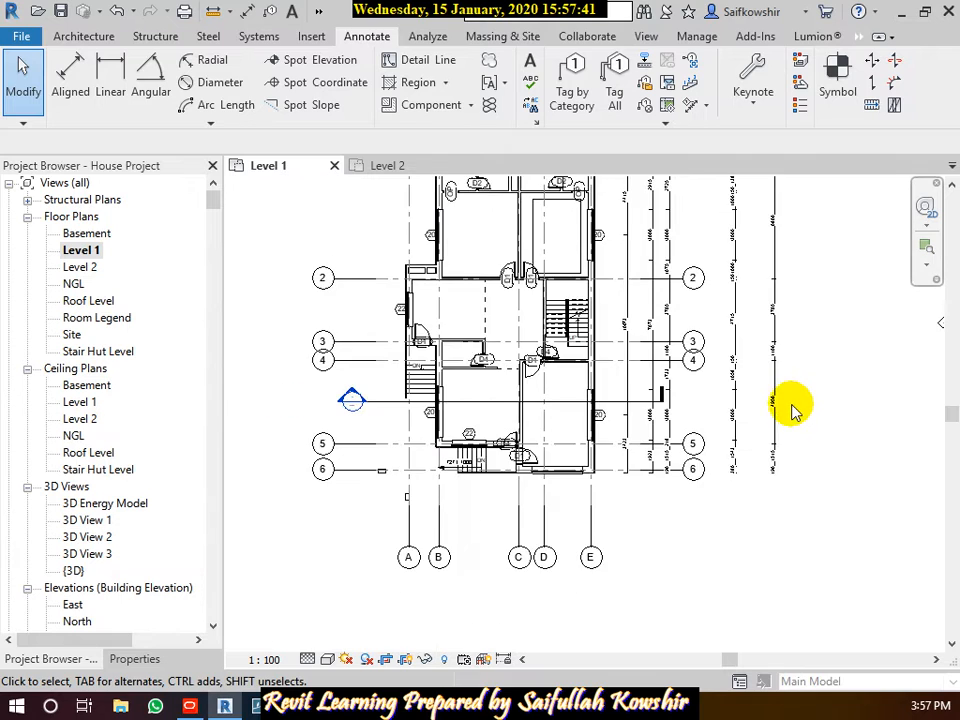
scroll(793, 410, "down", 2)
middle_click_drag(791, 360, 772, 410)
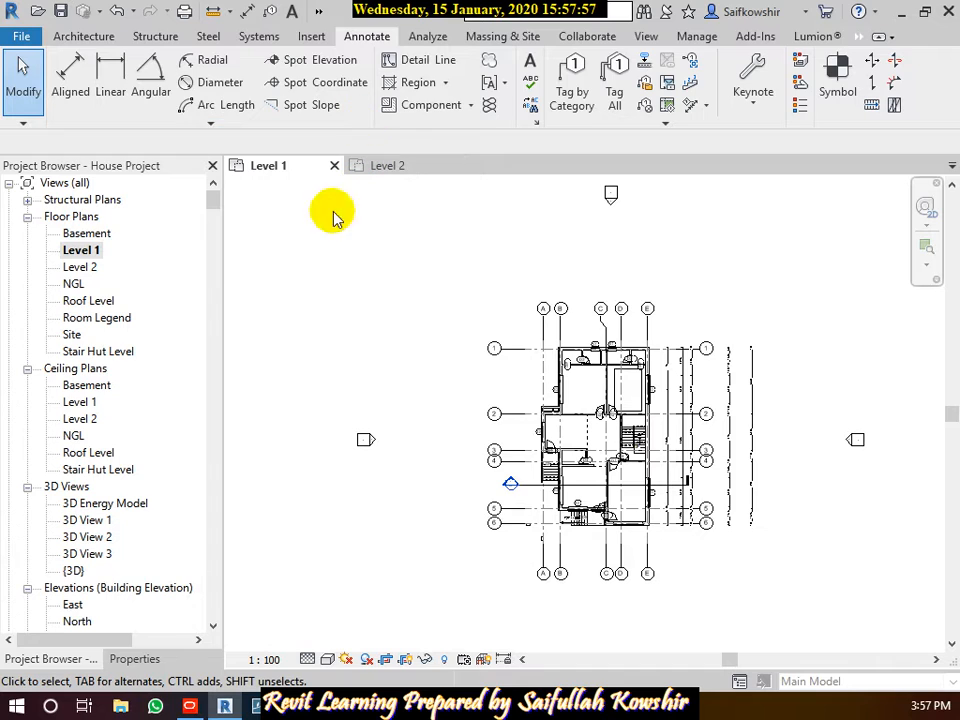
Draw a start-end-radius arc wall in the empty area beyond grids E and 6, about 6536 mm in radius with an 87° sweep
left_click(99, 38)
left_click(70, 80)
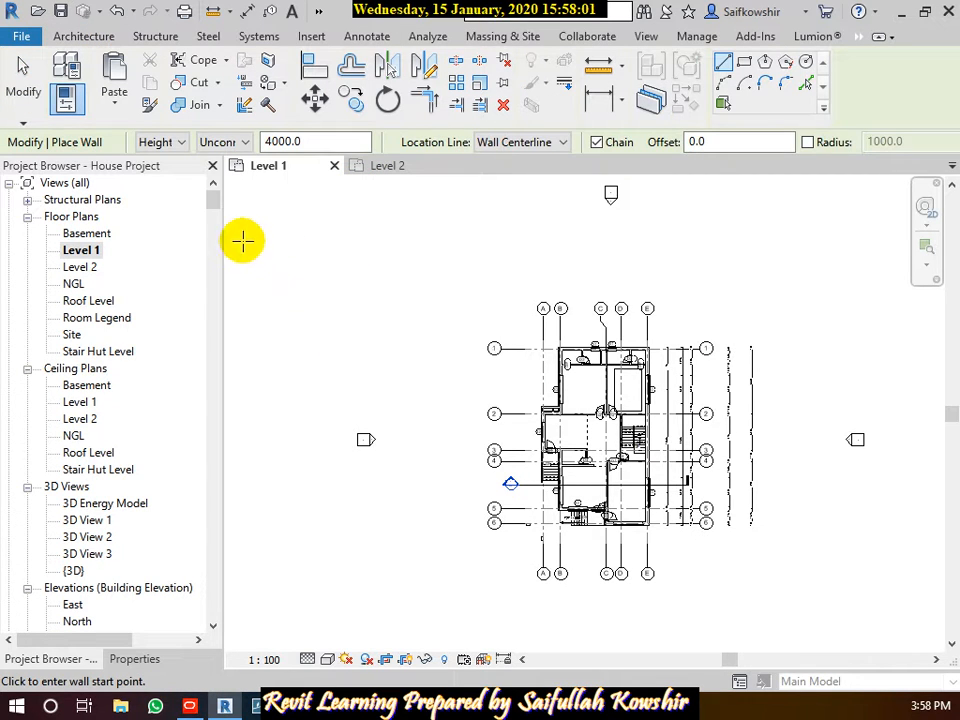
scroll(396, 317, "down", 2)
left_click(538, 445)
middle_click_drag(538, 530, 460, 450)
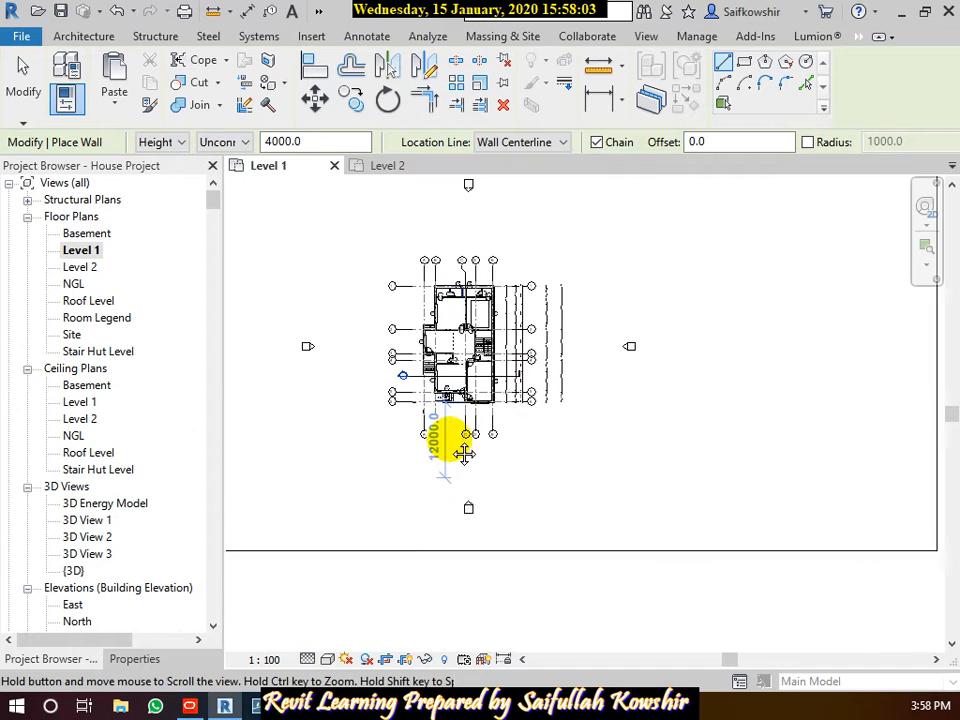
scroll(544, 441, "up", 3)
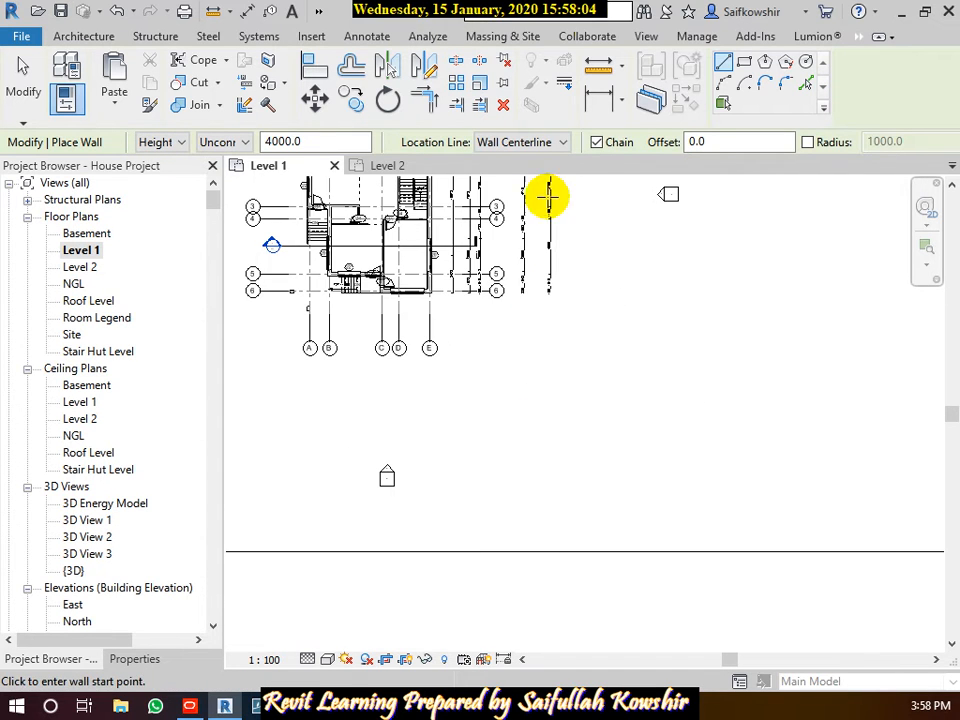
left_click(723, 82)
left_click(531, 289)
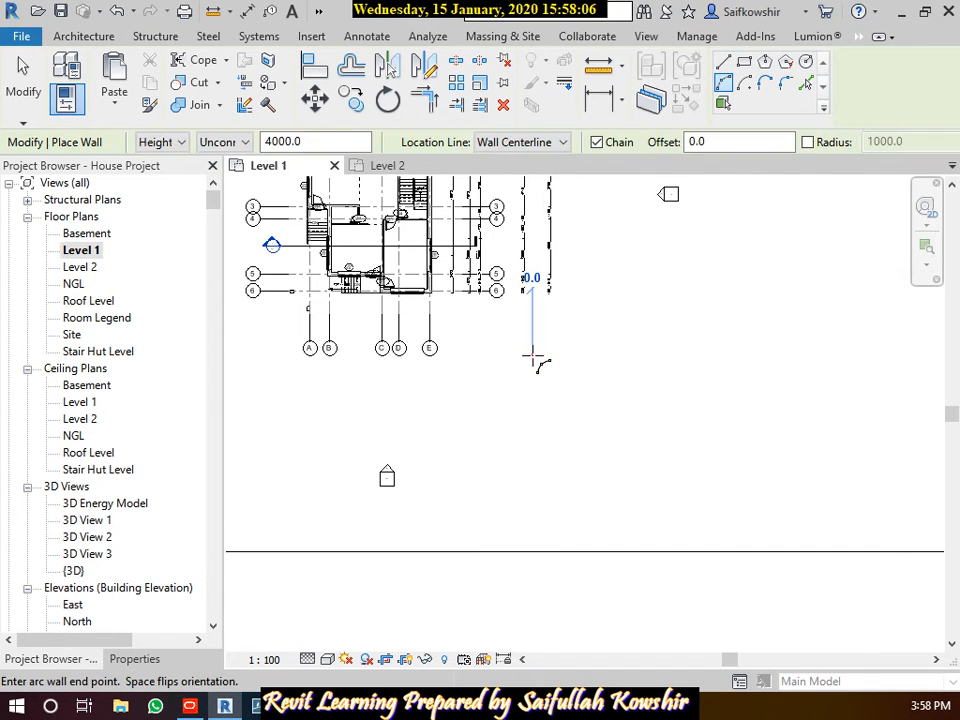
left_click(634, 357)
scroll(568, 355, "up", 3)
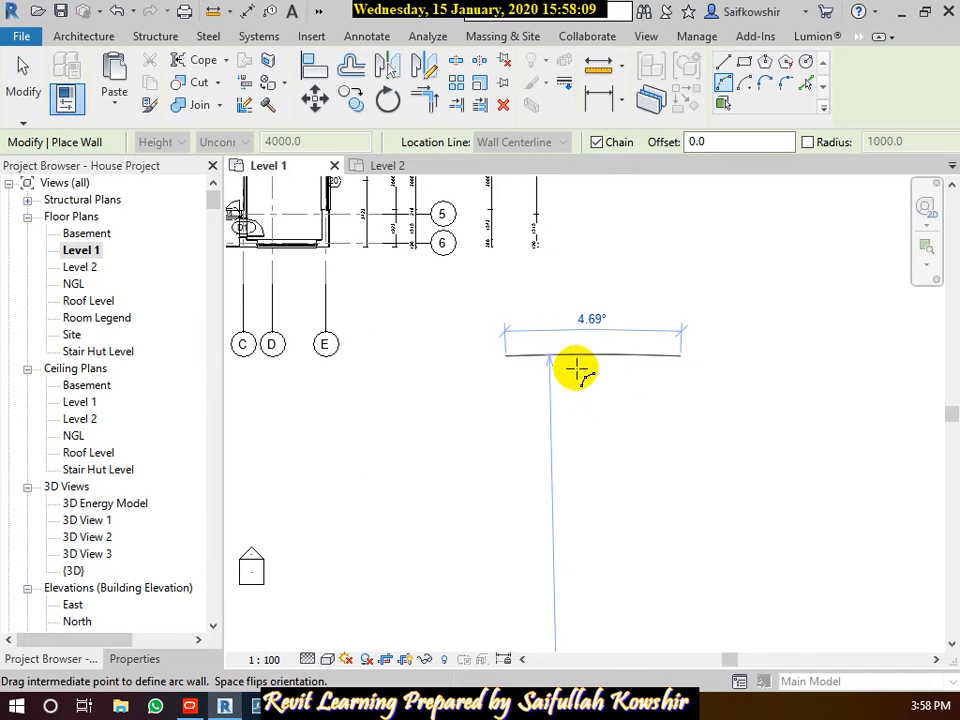
left_click(584, 388)
right_click(591, 360)
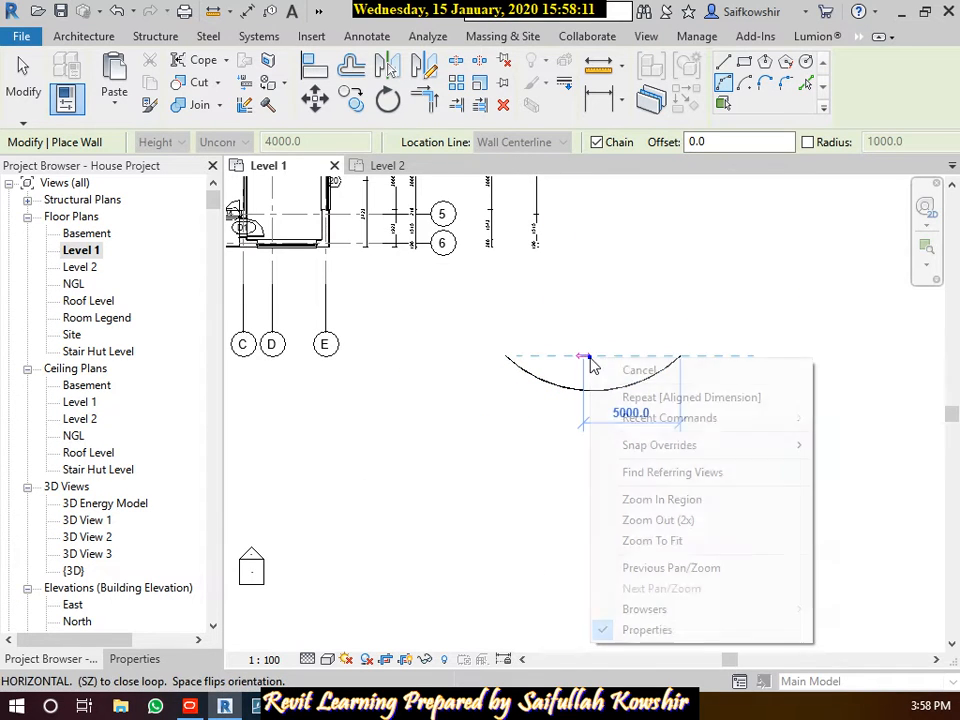
left_click(611, 369)
left_click(20, 80)
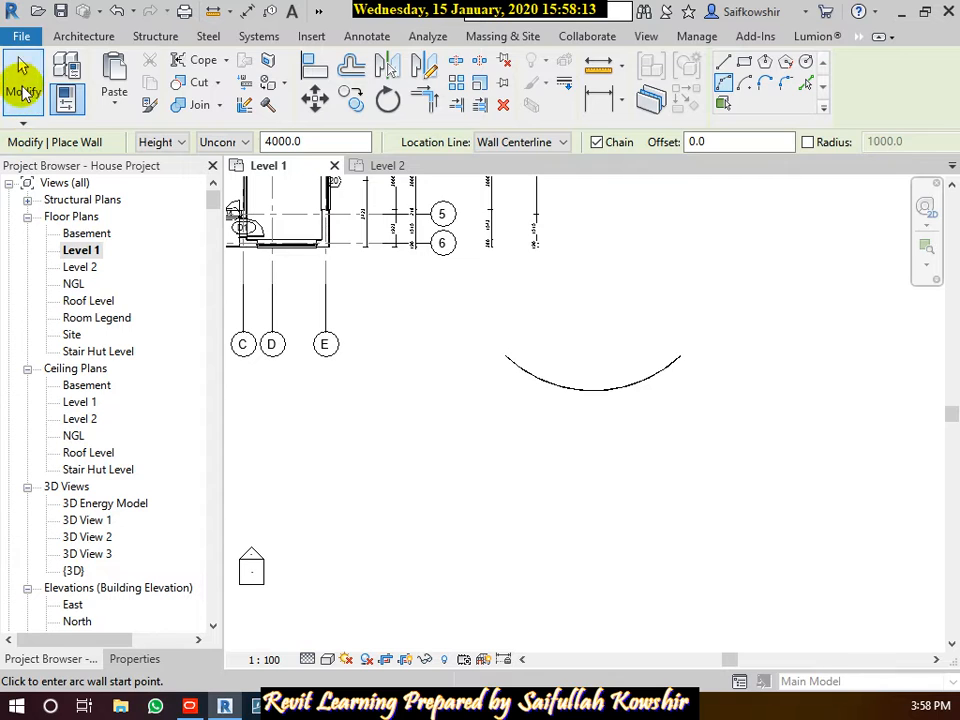
Change the curved wall's type to Exterior Wall 350mm SH
left_click(541, 379)
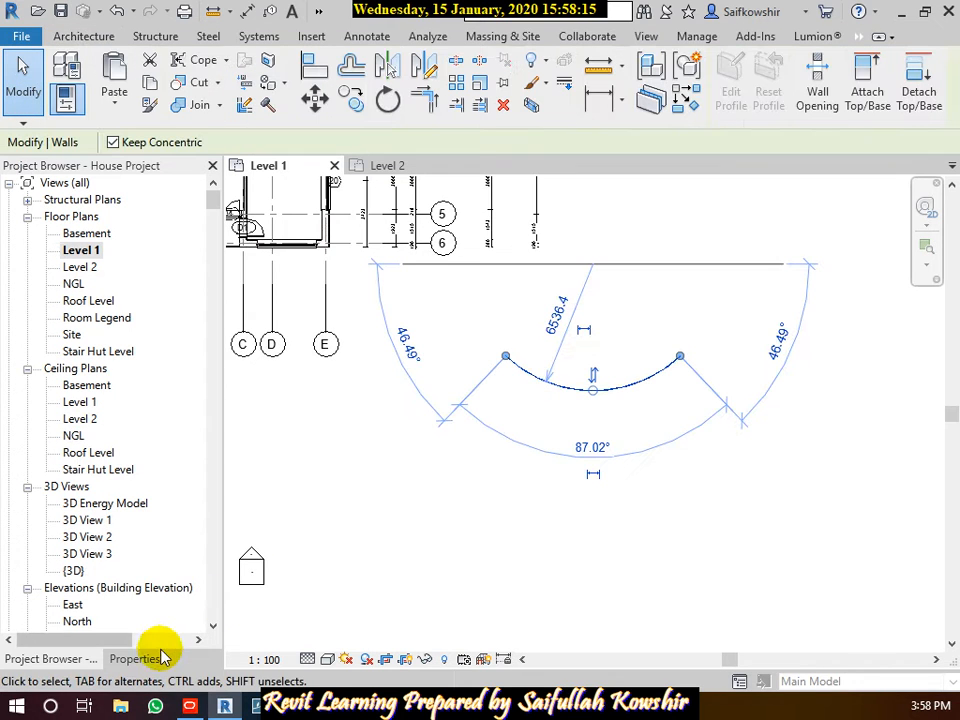
left_click(150, 658)
left_click(111, 224)
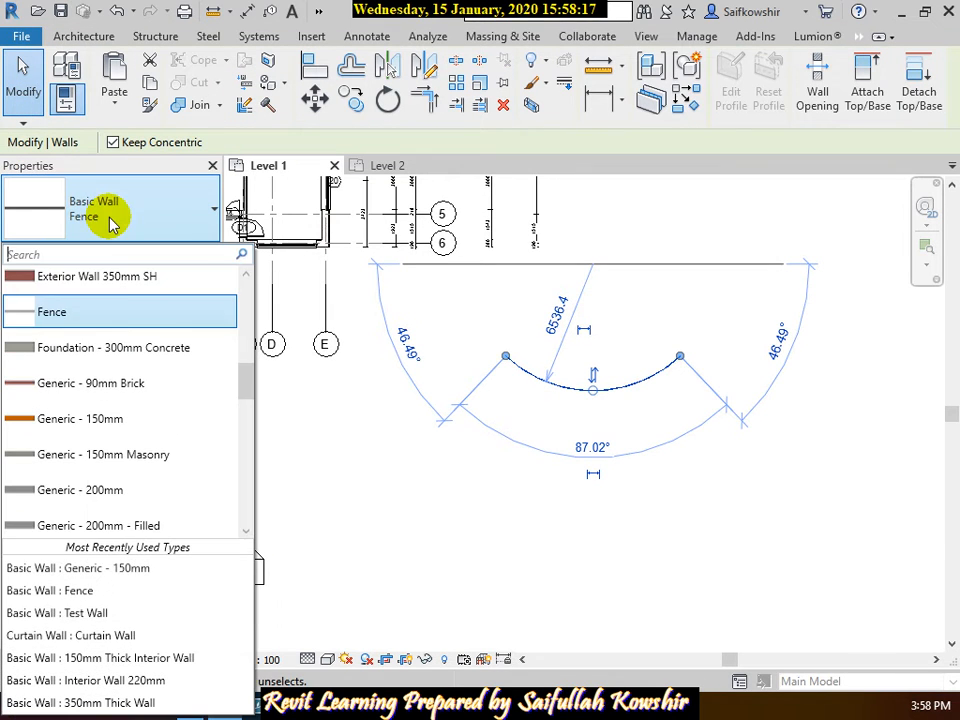
left_click(108, 280)
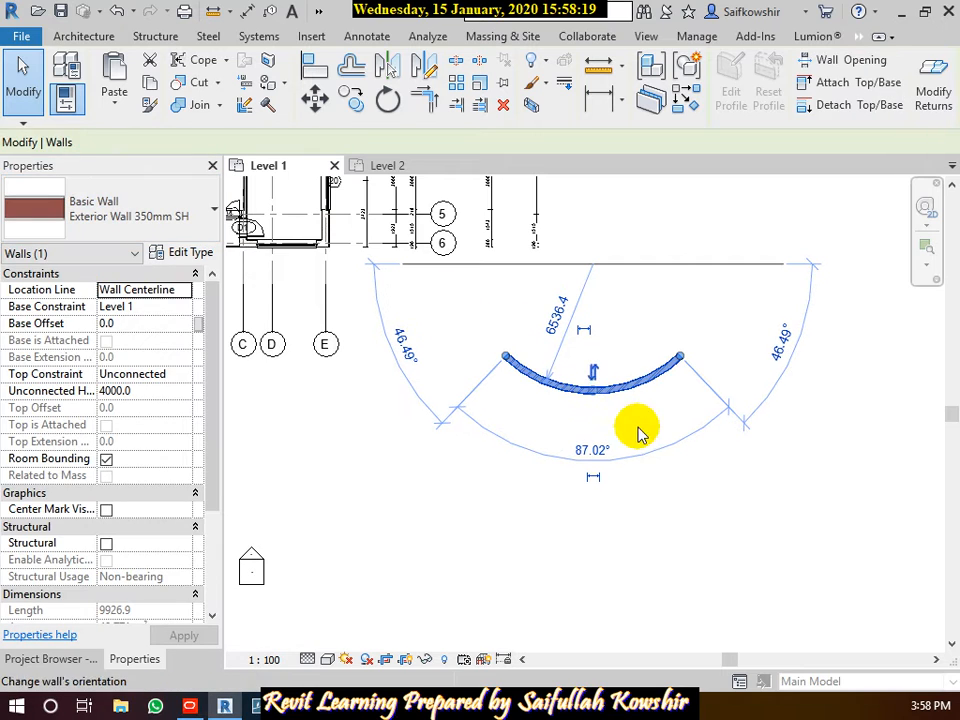
left_click(718, 498)
Place three M_Fixed 0406 x 0610mm windows spaced along the curved wall and leave the command
scroll(625, 395, "up", 4)
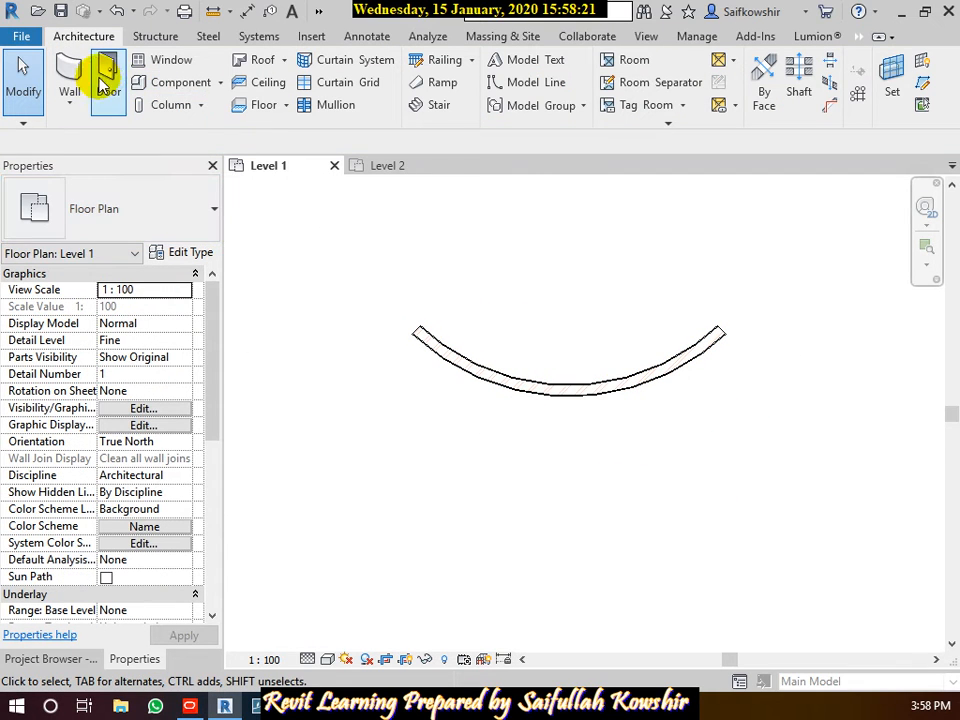
left_click(163, 60)
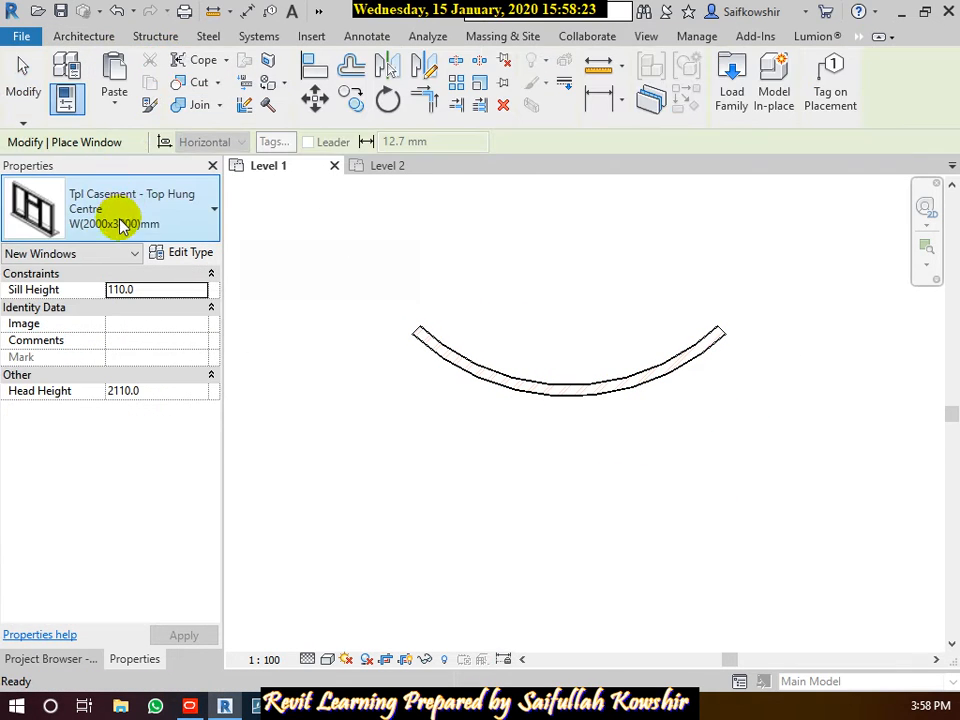
left_click(121, 218)
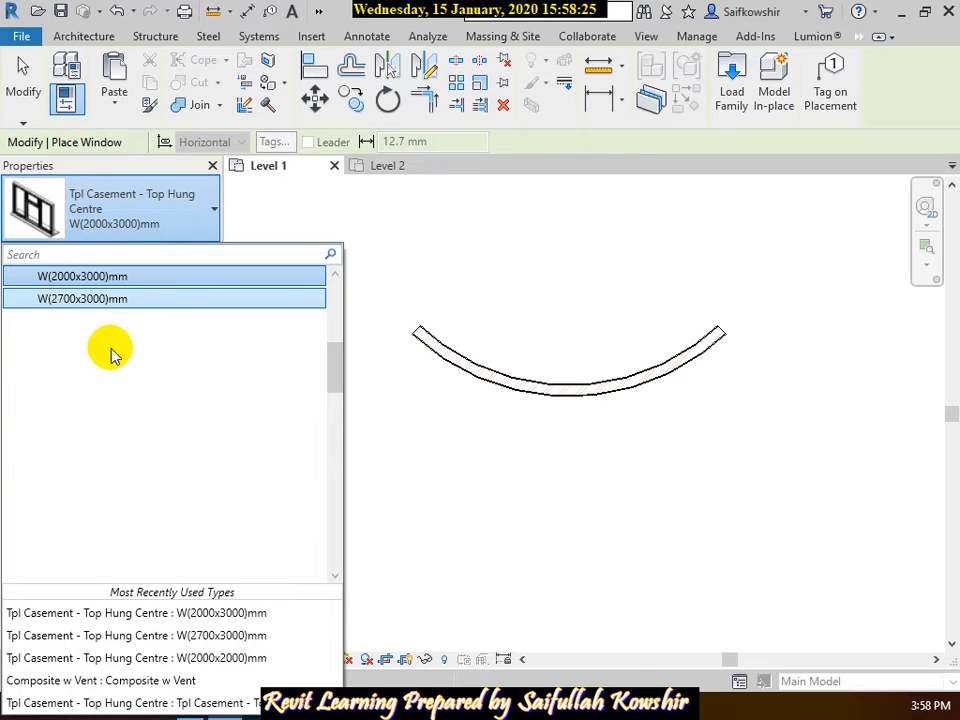
scroll(107, 362, "up", 2)
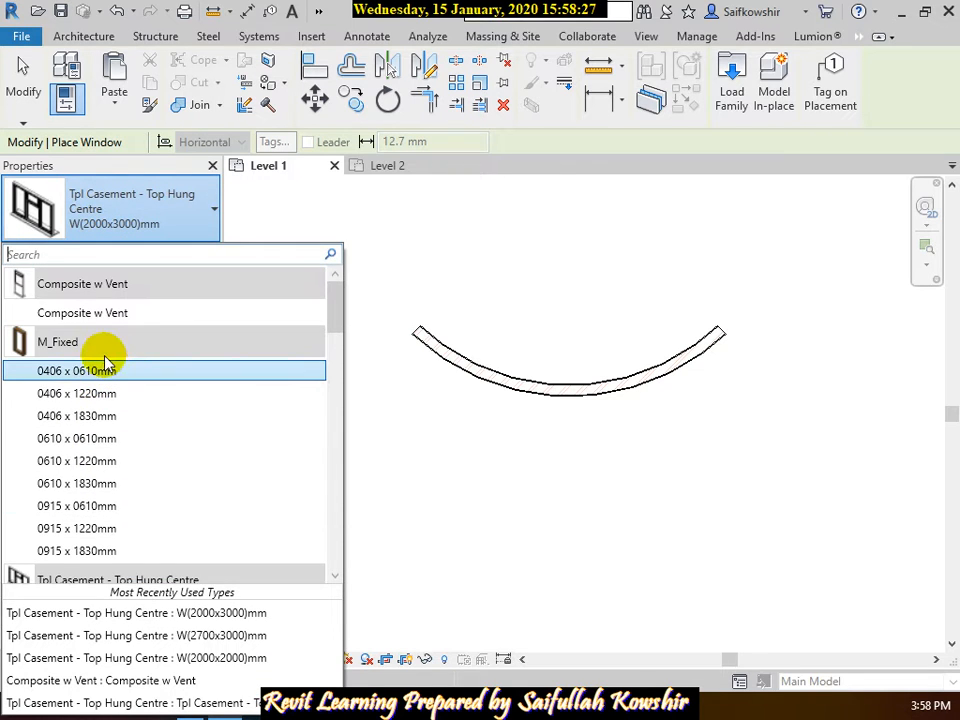
left_click(86, 374)
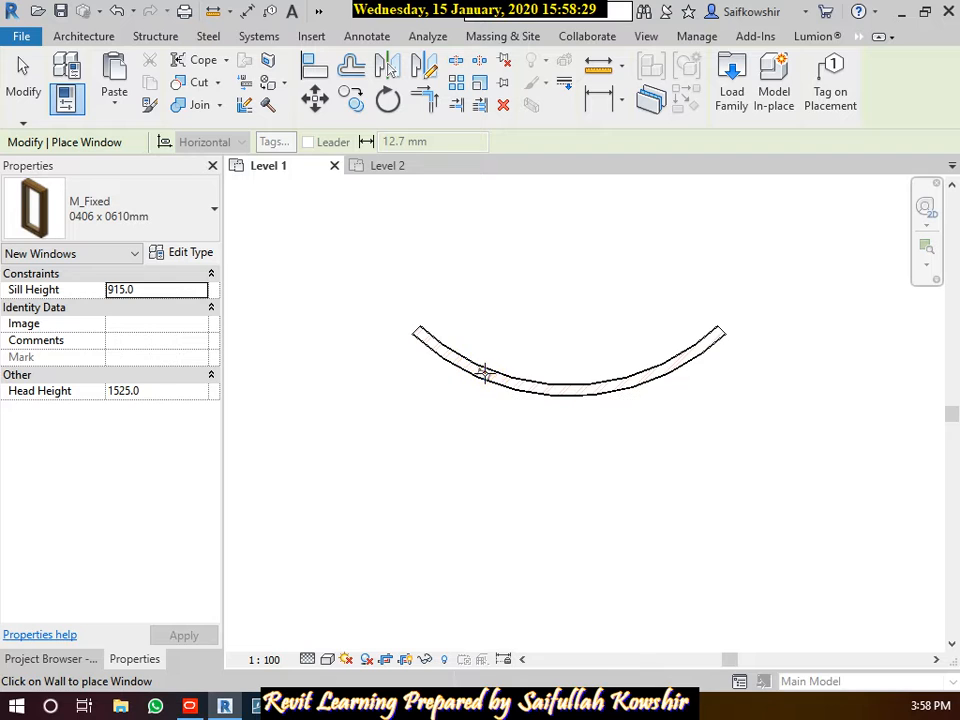
left_click(599, 383)
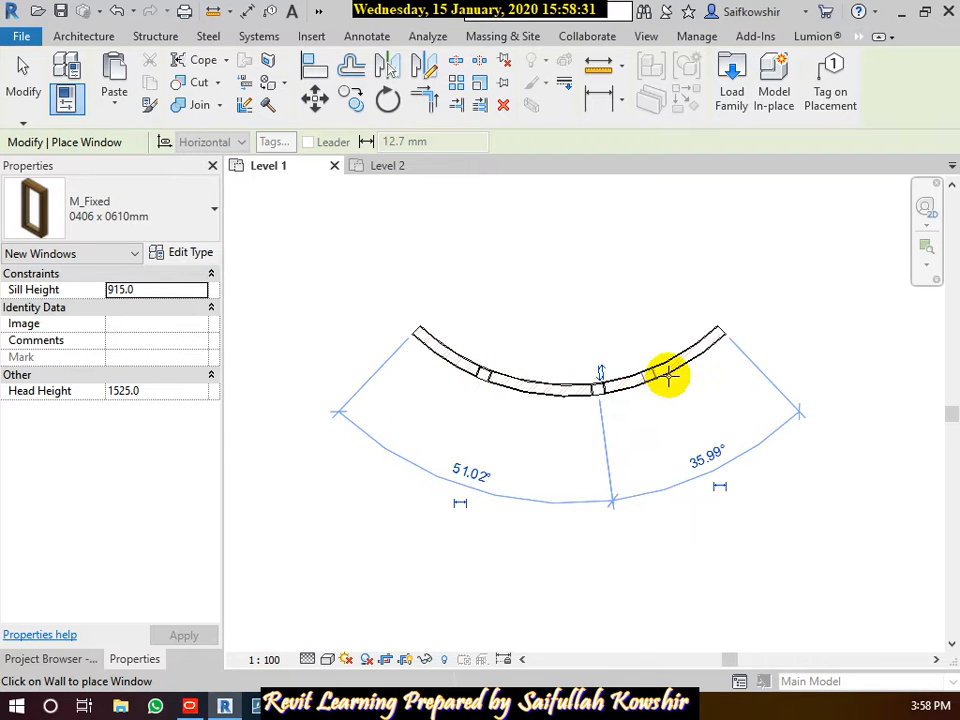
left_click(678, 362)
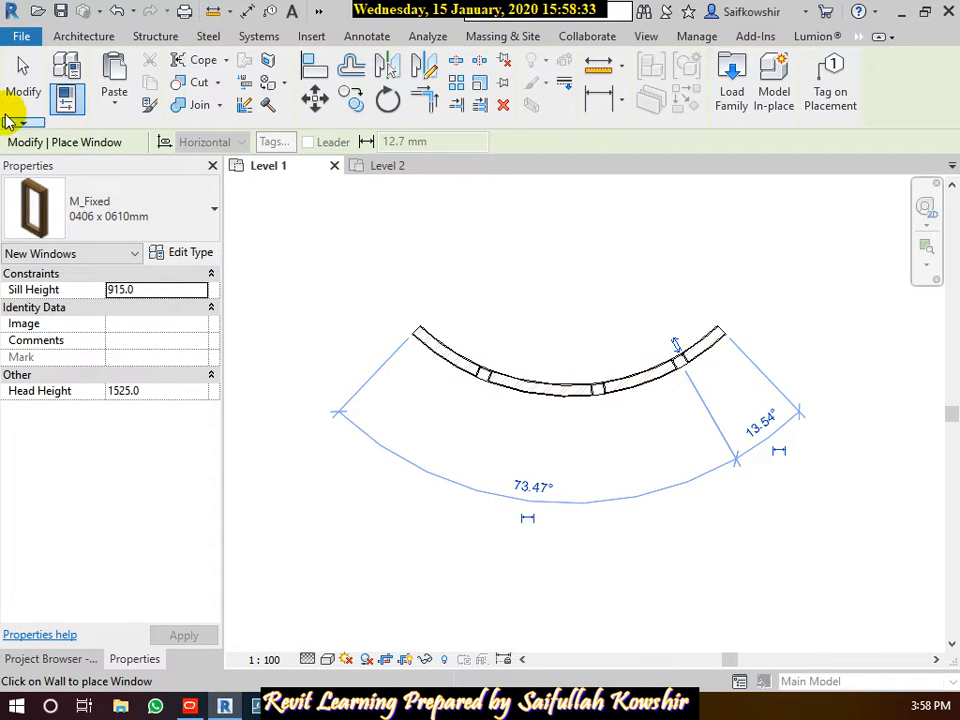
left_click(20, 82)
left_click(556, 240)
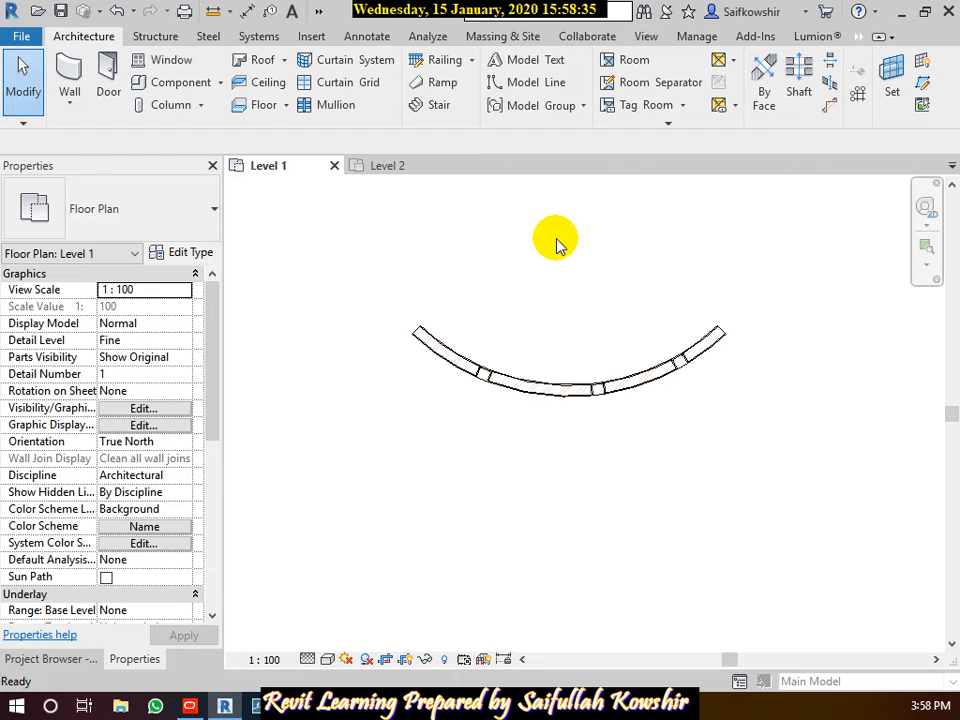
Add an arc length dimension along the curved wall's outer face through all three window centres to its west end, placing it on the concave side
key("d")
key("i")
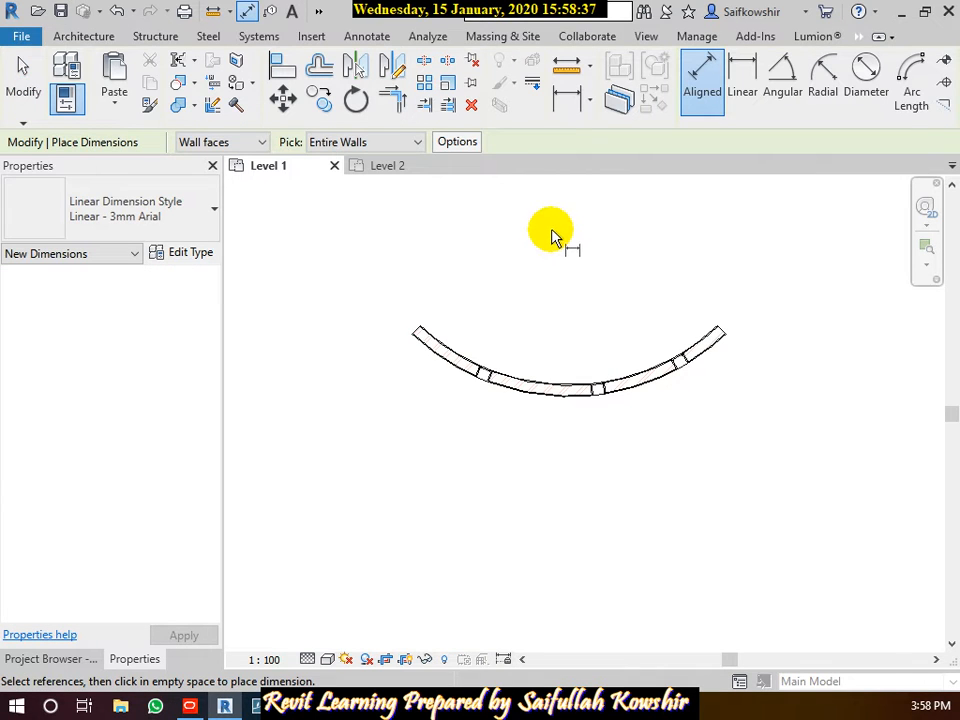
left_click(912, 95)
left_click(645, 388)
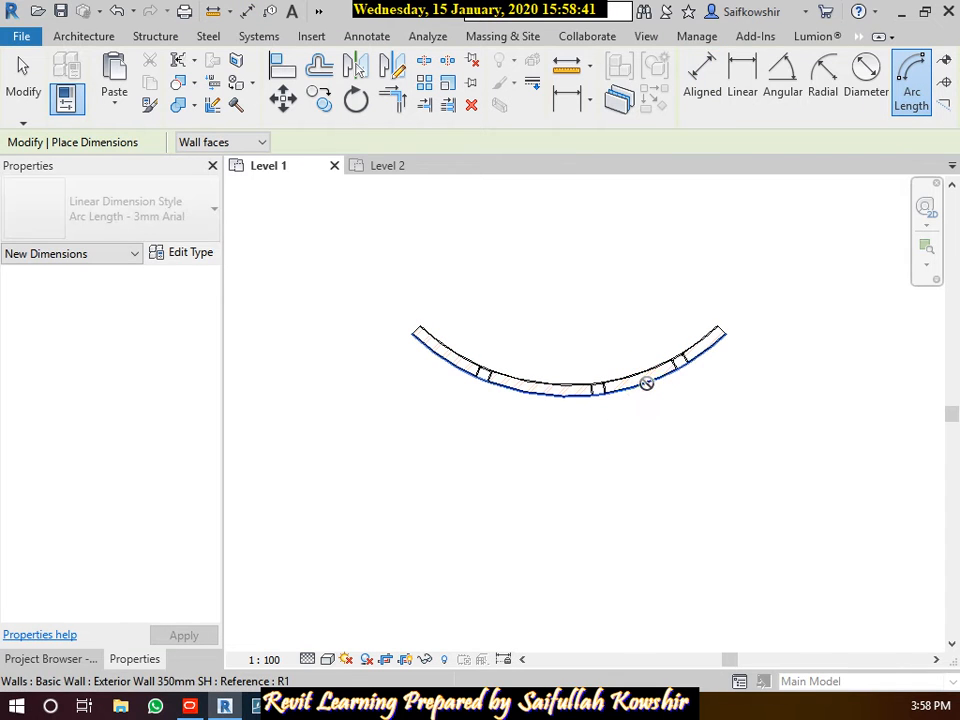
left_click(645, 384)
scroll(686, 378, "up", 4)
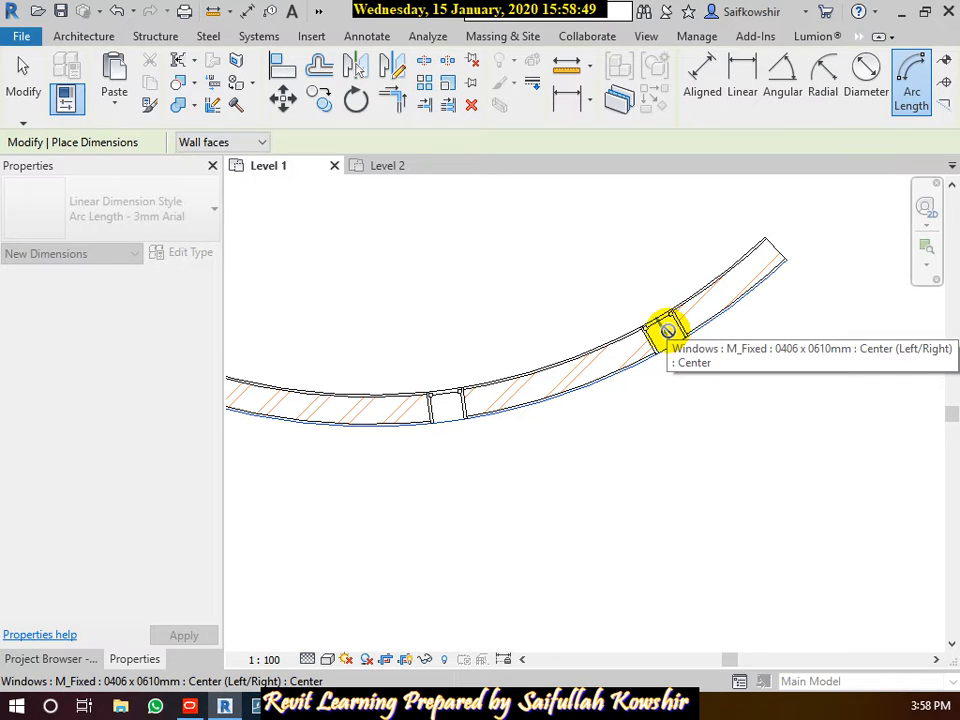
left_click(668, 330)
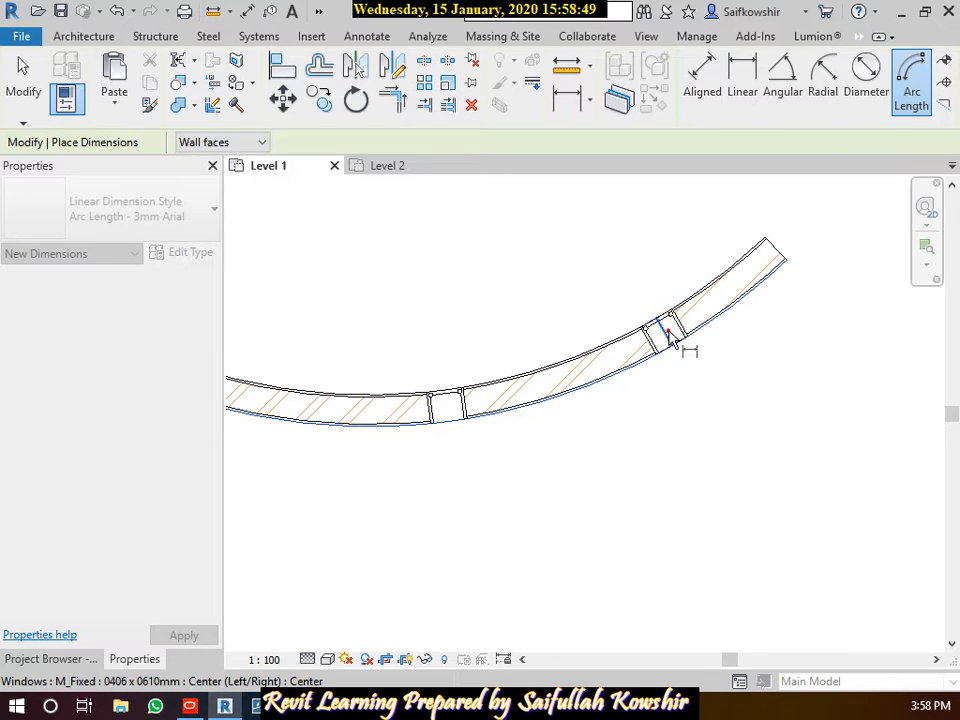
left_click(446, 410)
middle_click_drag(375, 407, 671, 401)
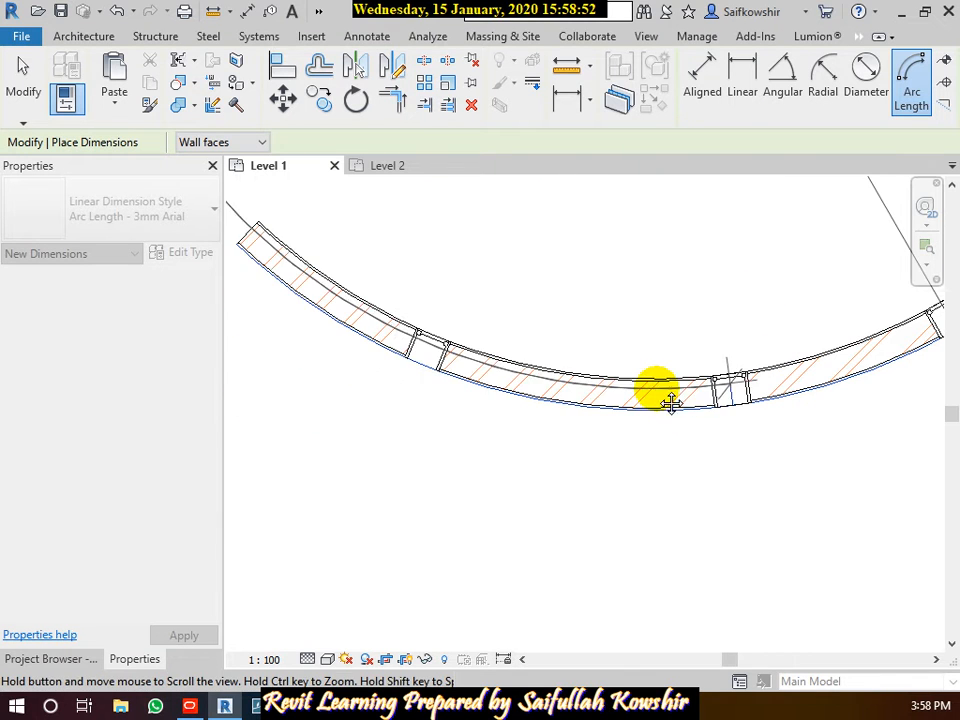
left_click(430, 365)
left_click(253, 232)
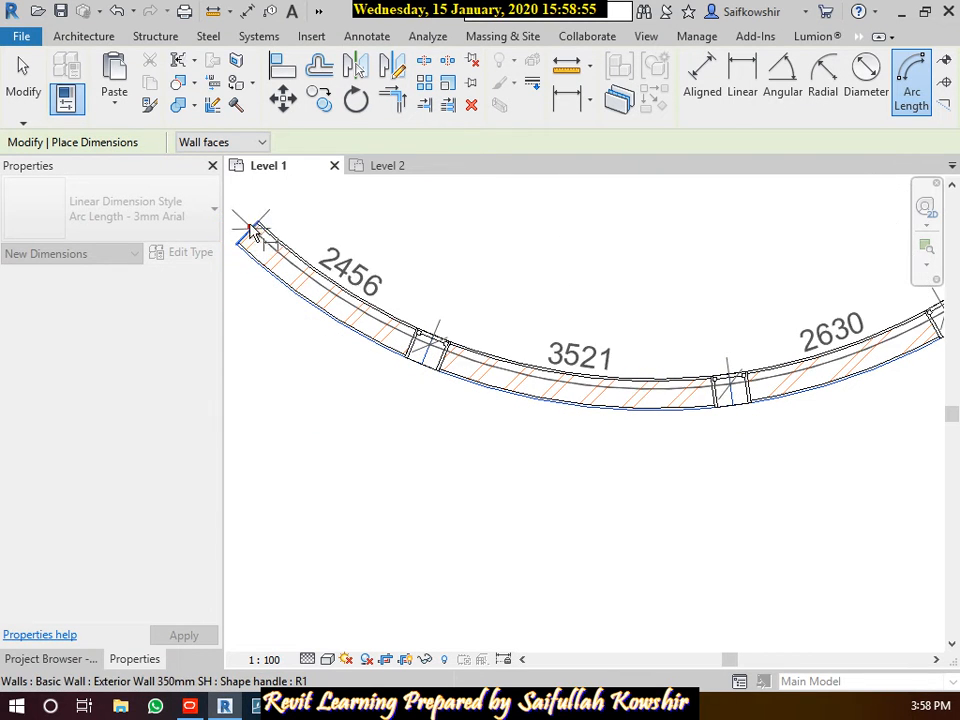
middle_click_drag(253, 232, 435, 349)
scroll(405, 288, "down", 3)
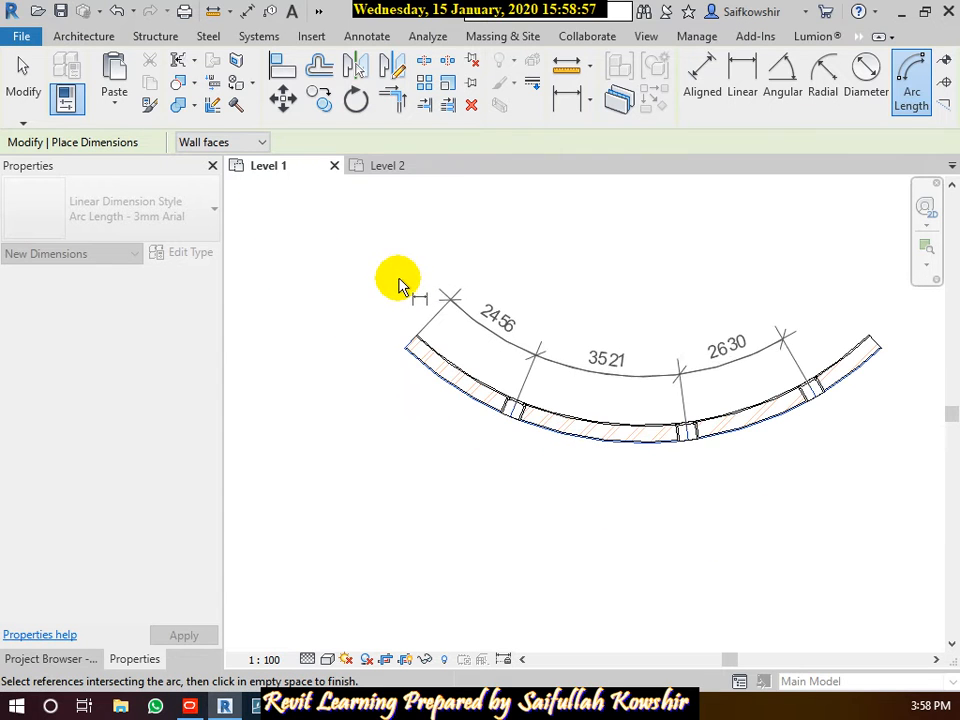
left_click(386, 257)
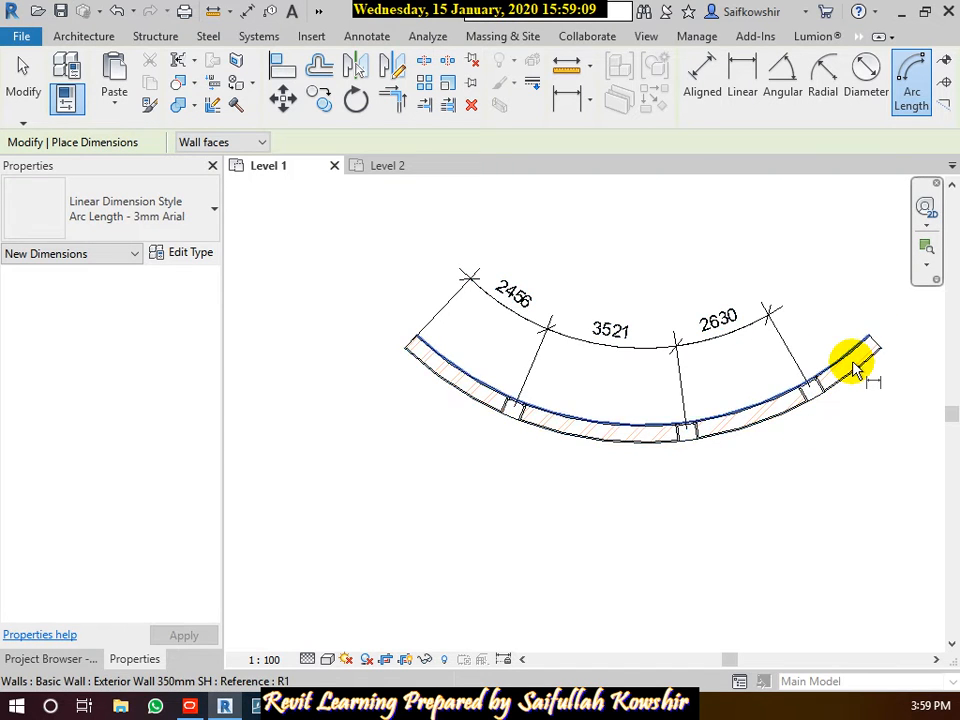
Add an arc length dimension along the curved wall's centreline between the middle and east window centres, placed on the convex side, and leave the command
scroll(853, 369, "up", 3)
scroll(856, 365, "down", 2)
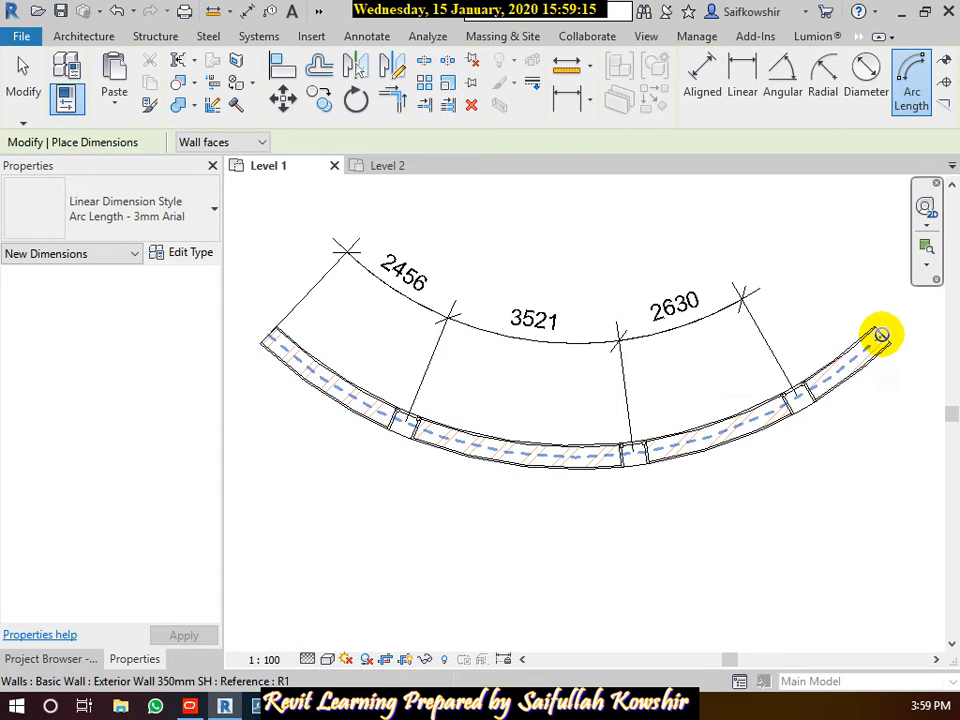
left_click(879, 338)
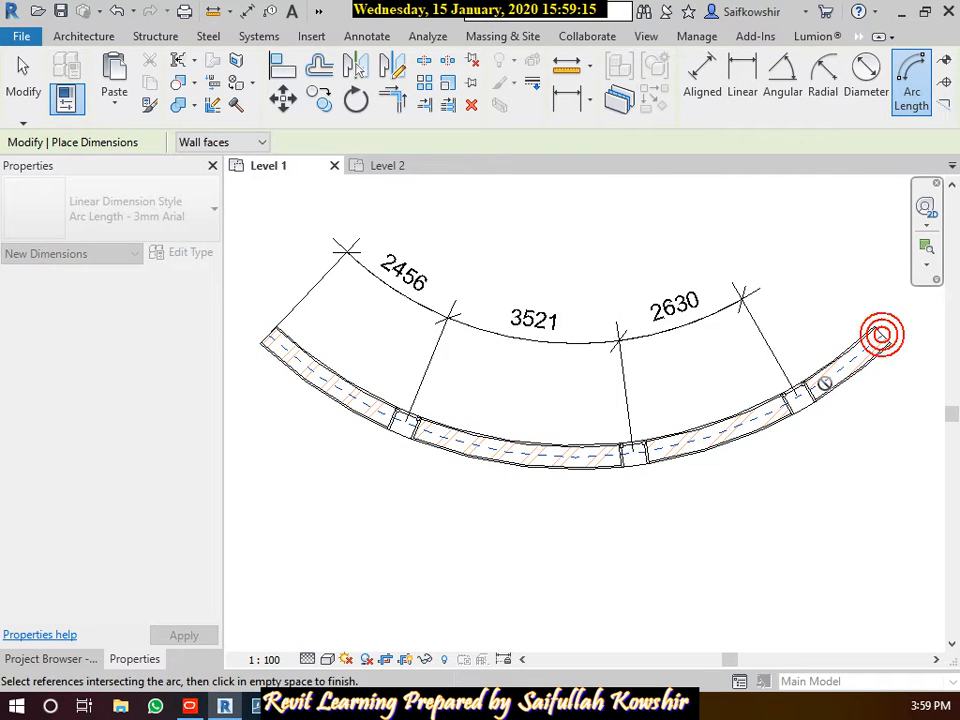
left_click(799, 403)
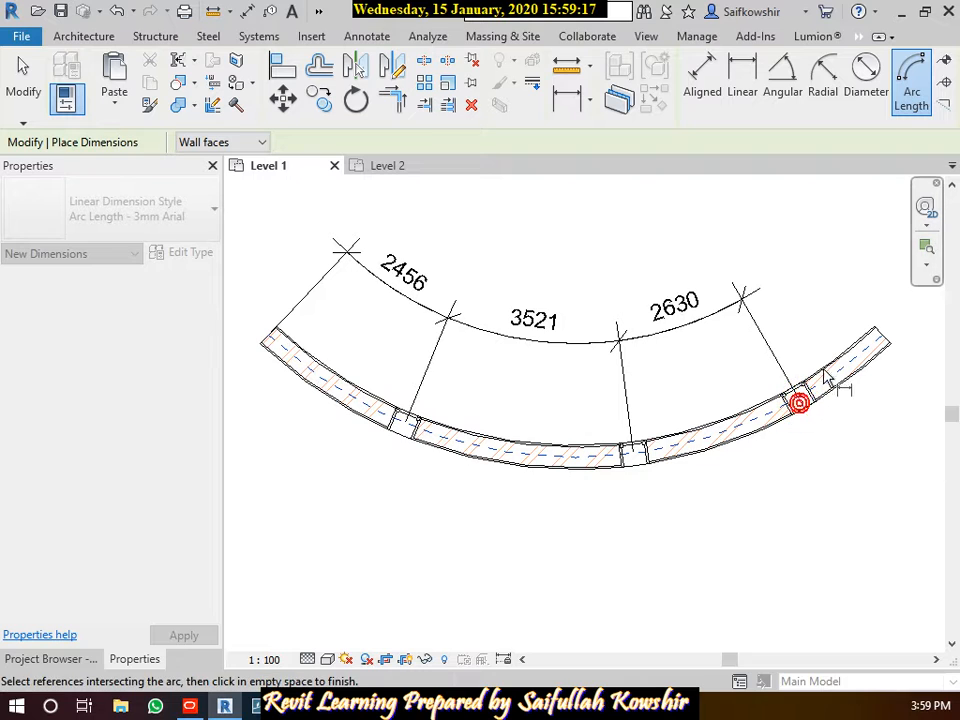
left_click(636, 458)
scroll(650, 555, "down", 3)
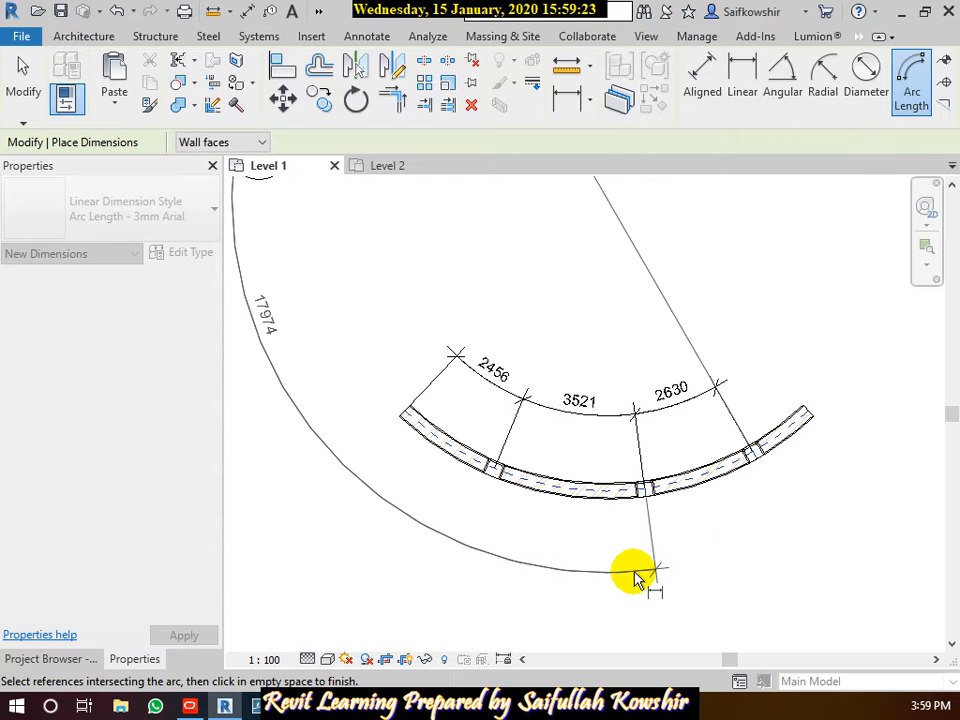
scroll(636, 578, "down", 2)
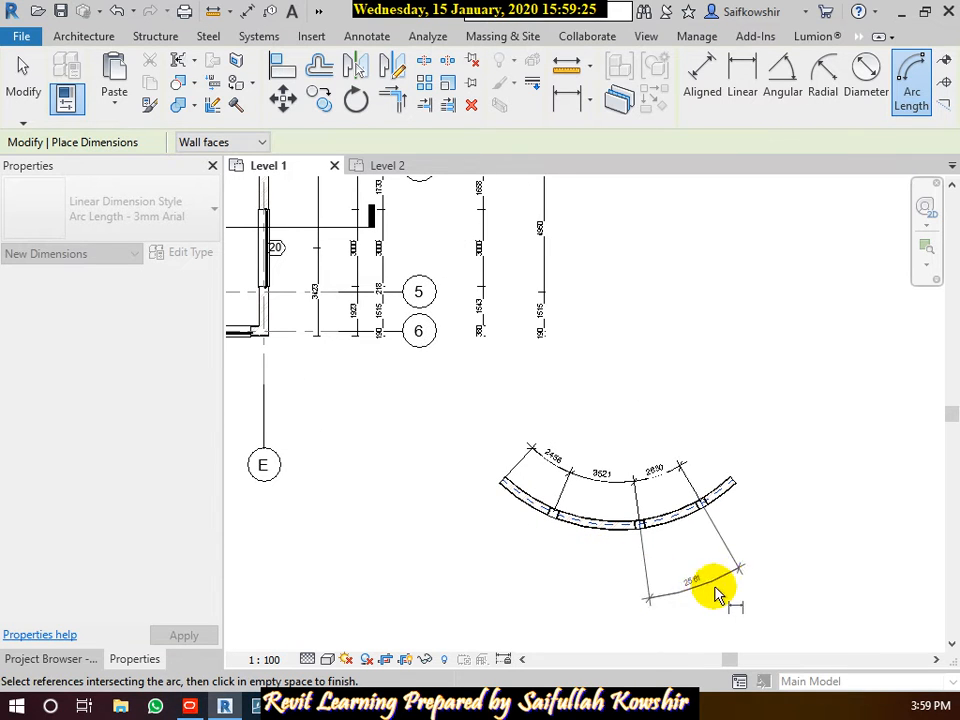
left_click(696, 560)
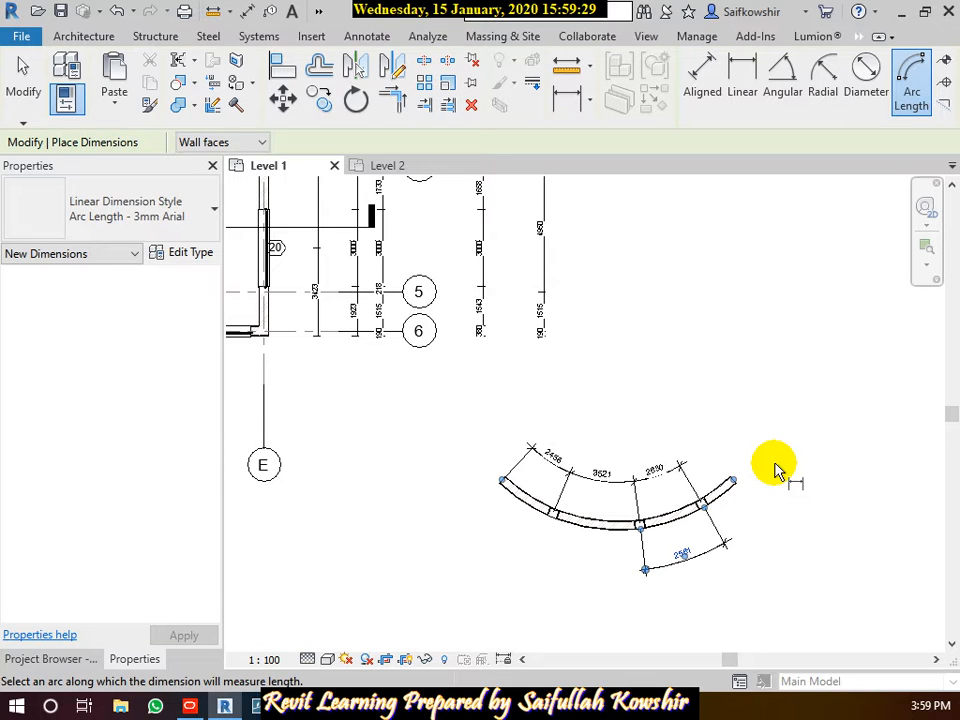
scroll(610, 450, "down", 3)
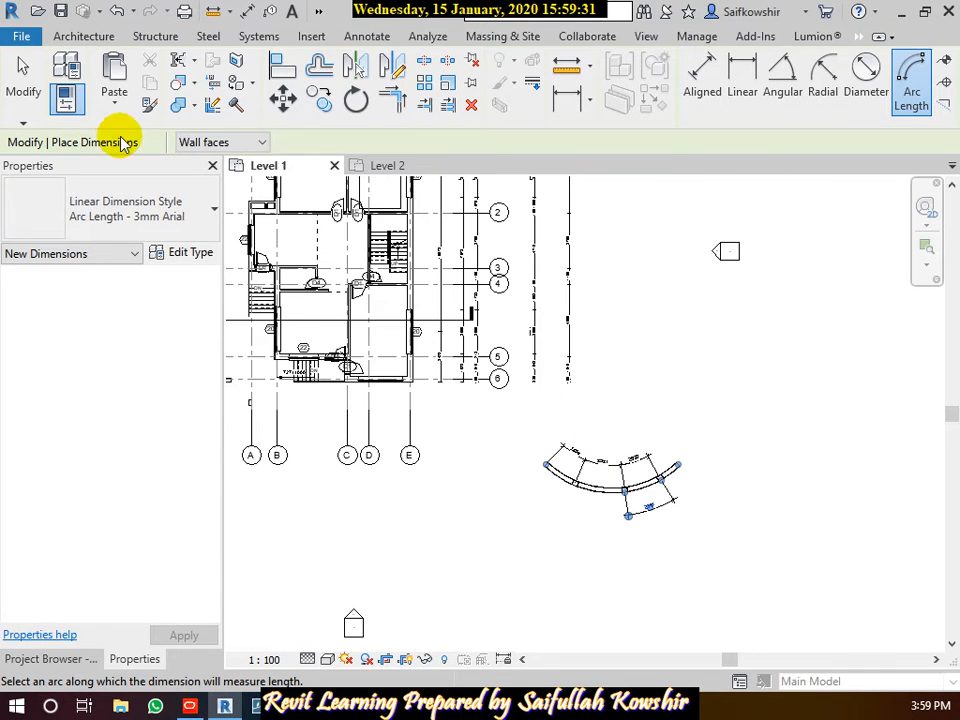
left_click(22, 80)
Open the default 3D view of the house project
scroll(600, 376, "down", 2)
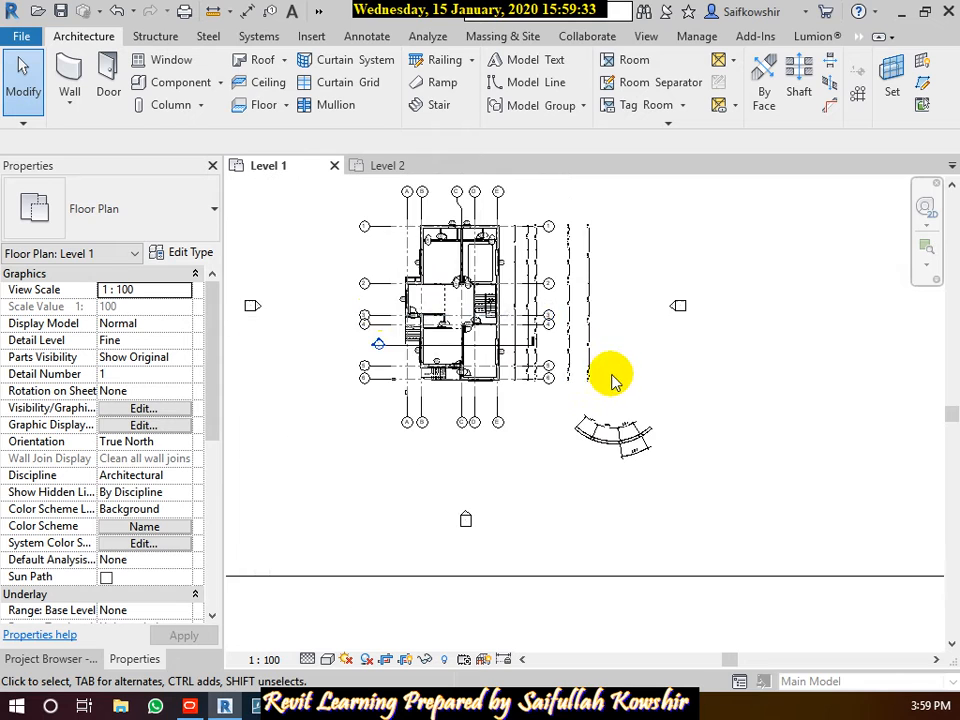
middle_click_drag(400, 306, 575, 355)
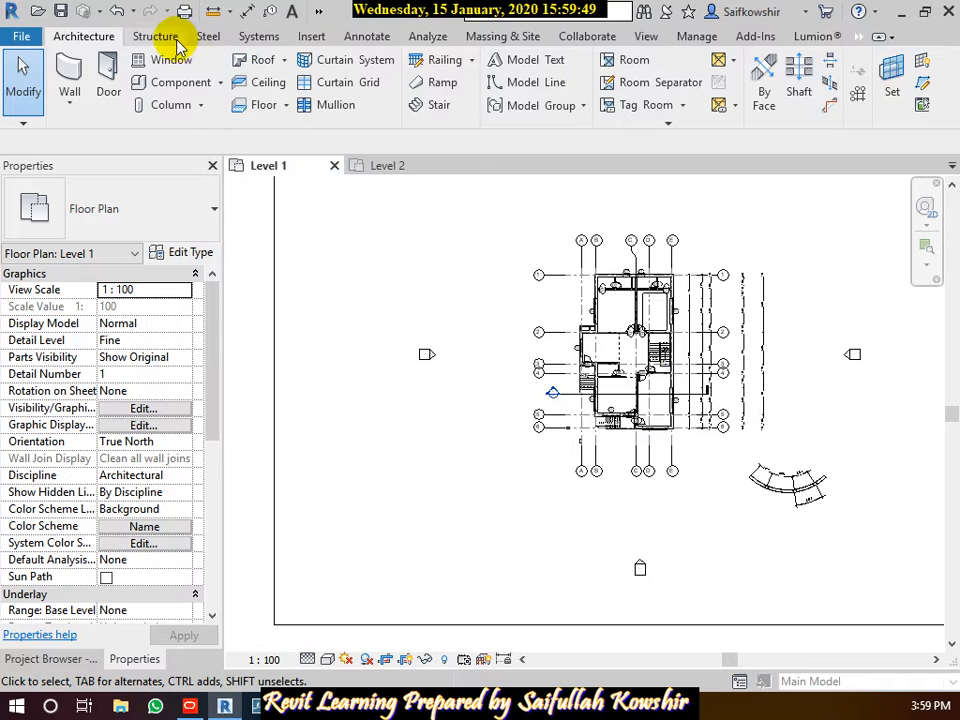
left_click(655, 38)
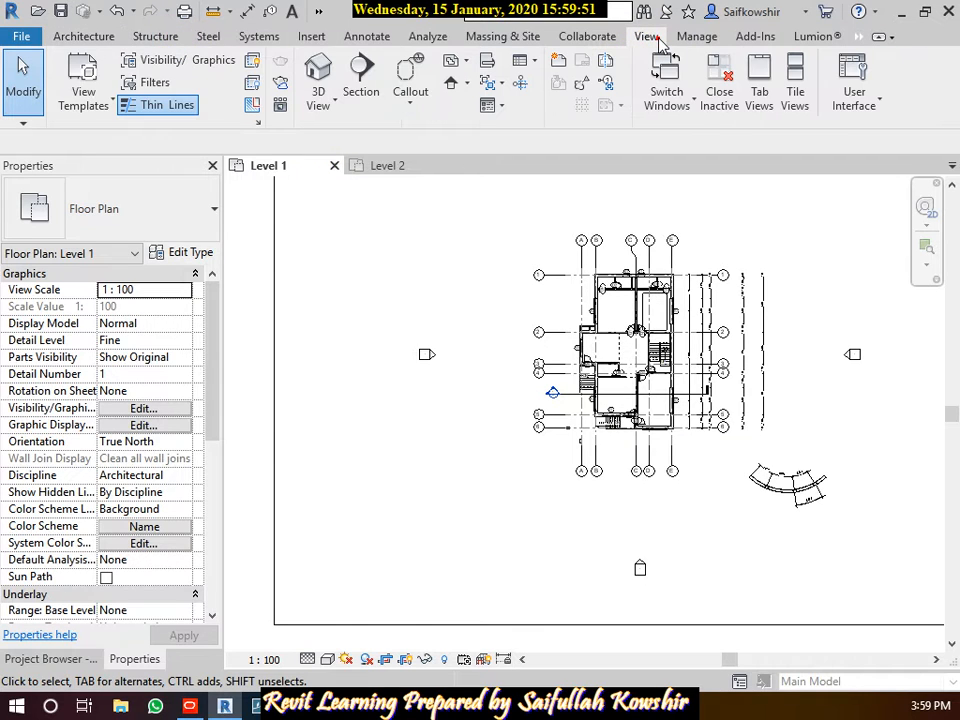
left_click(333, 108)
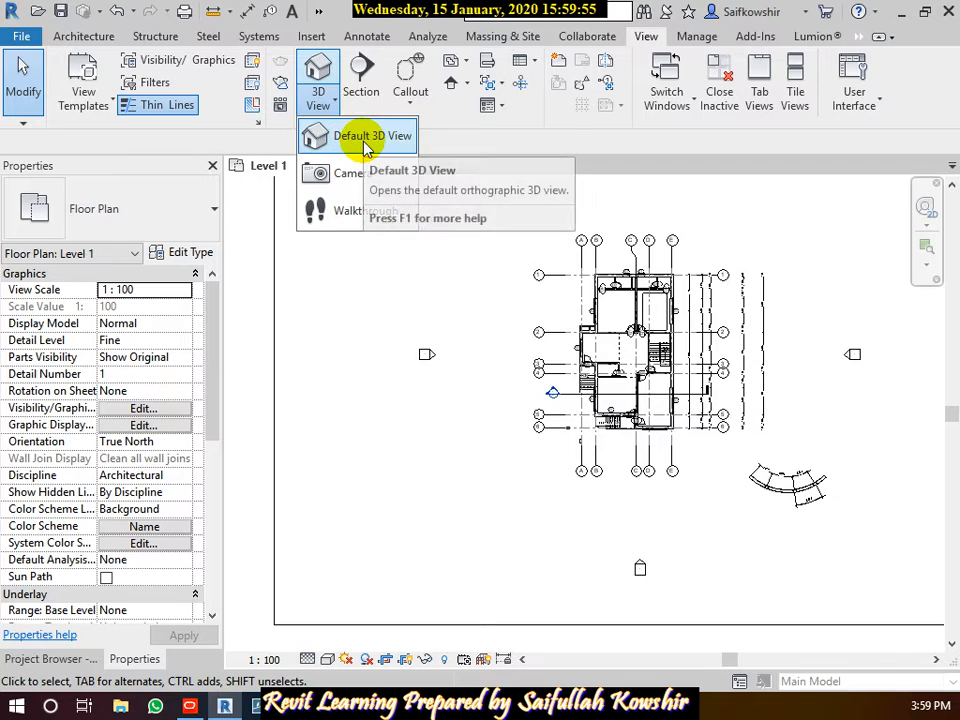
left_click(362, 138)
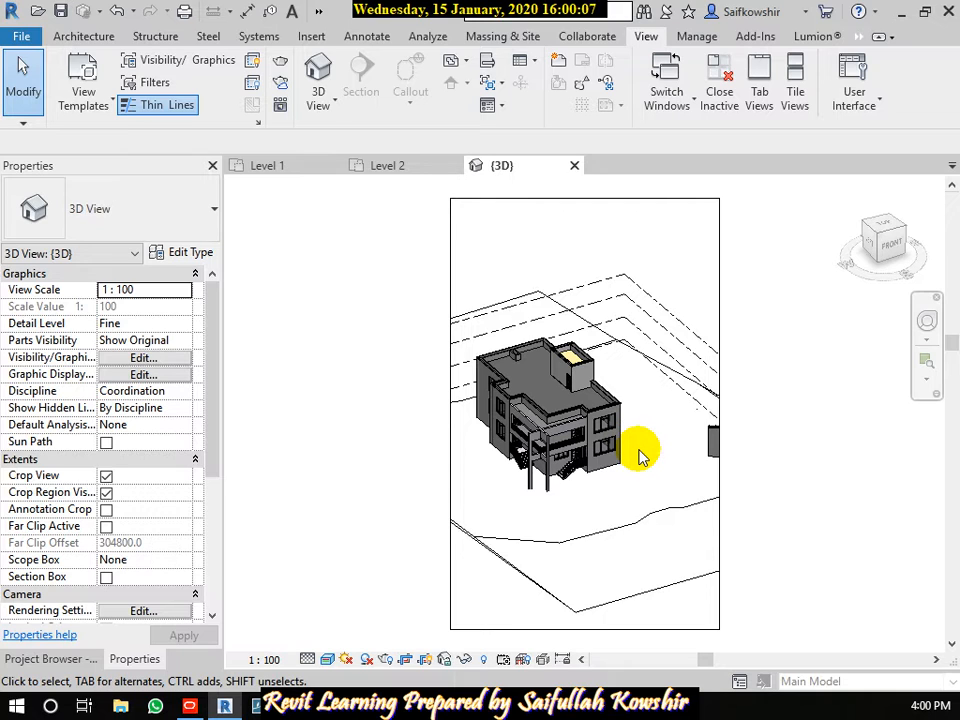
From the Level 1 plan, create a perspective camera view looking diagonally across the house from beyond its southwest corner, and show the project's view list
left_click(293, 167)
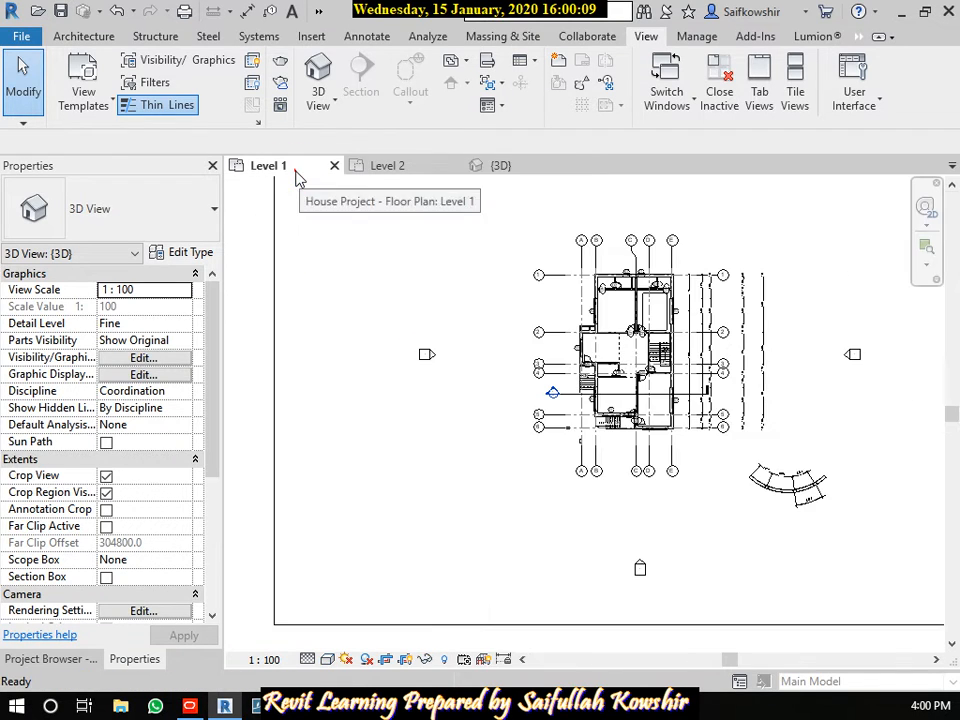
left_click(324, 104)
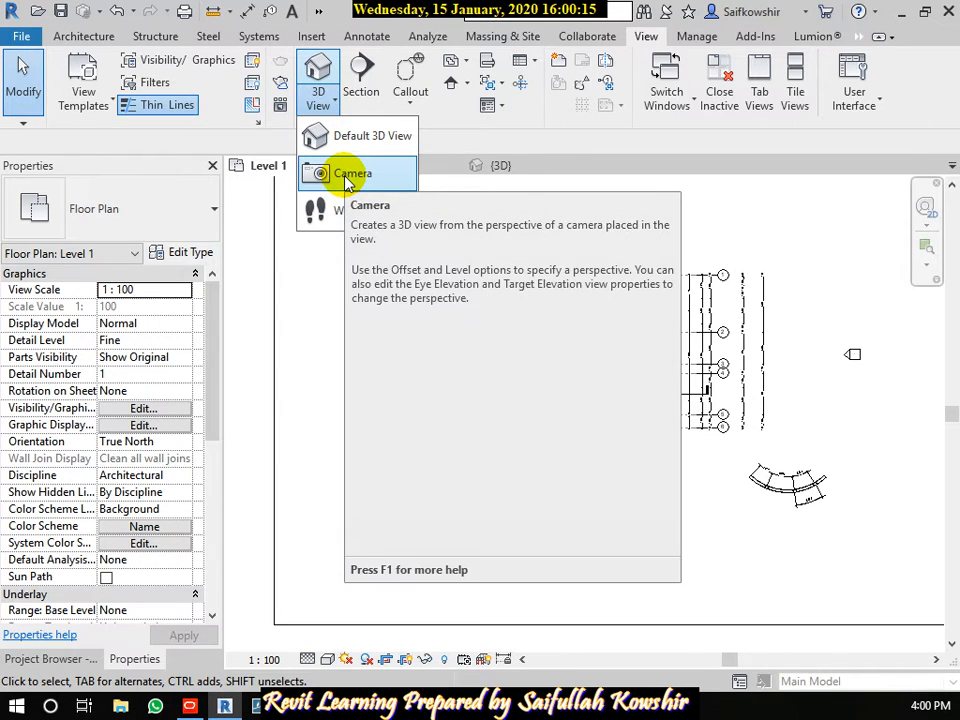
left_click(348, 178)
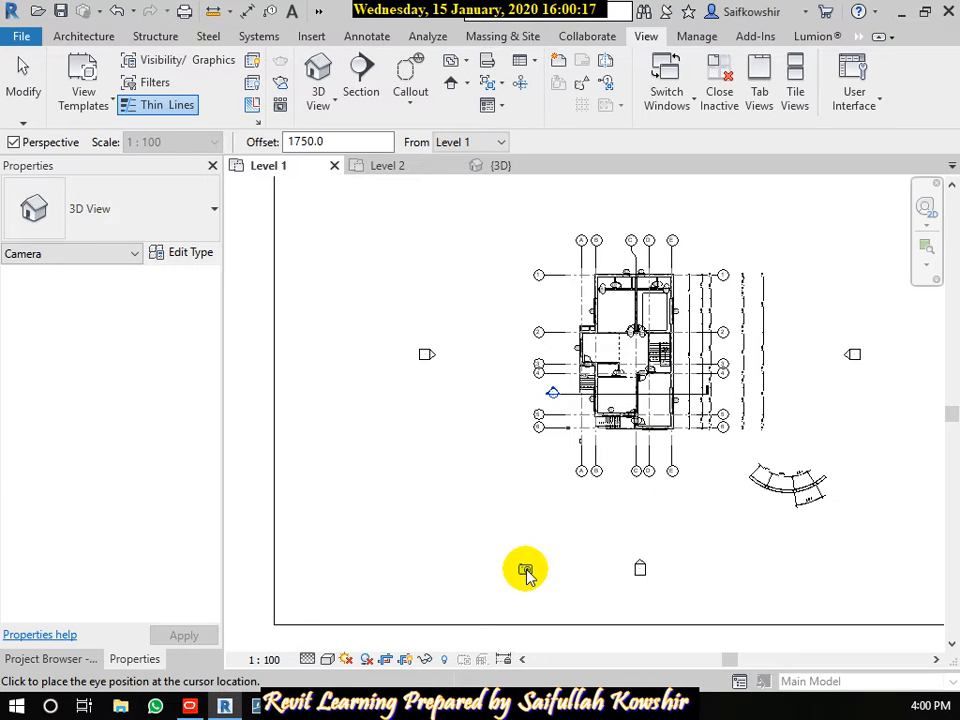
scroll(525, 572, "down", 2)
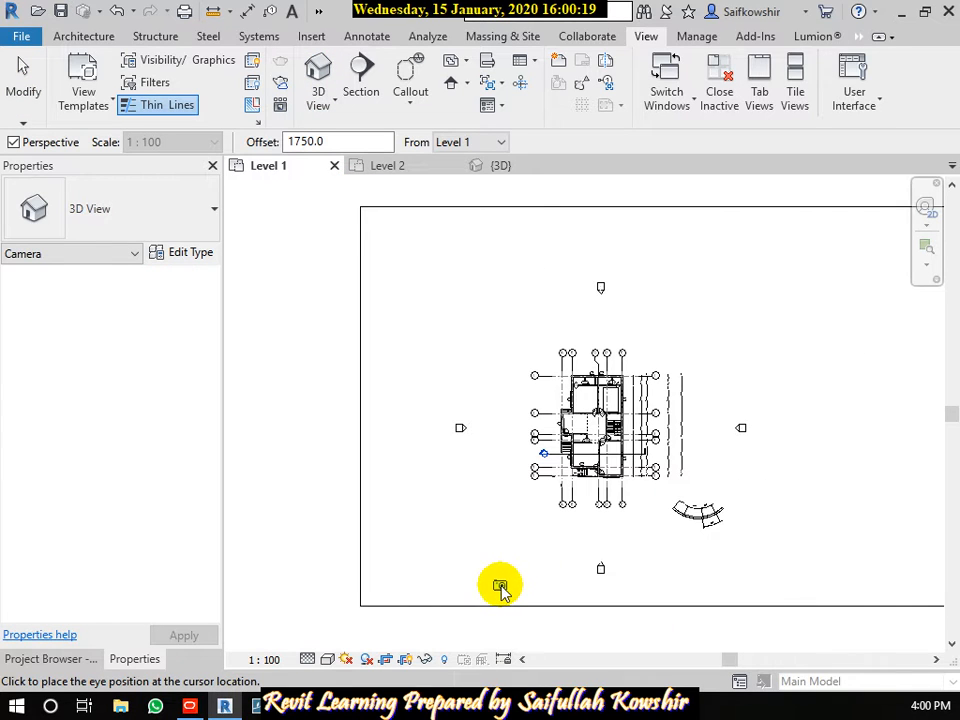
left_click(500, 585)
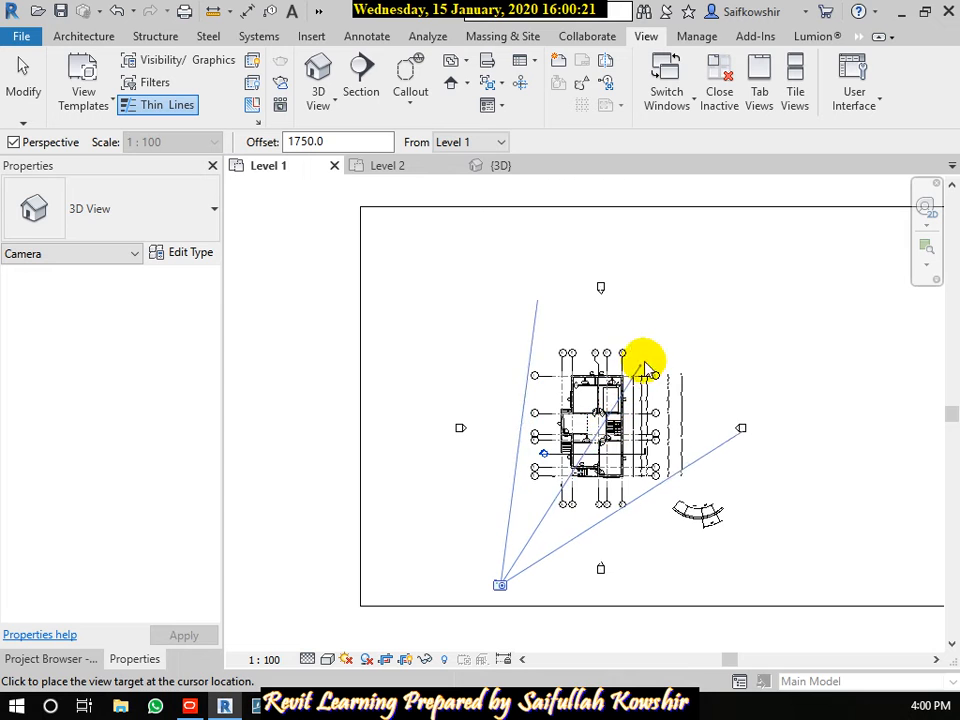
left_click(700, 313)
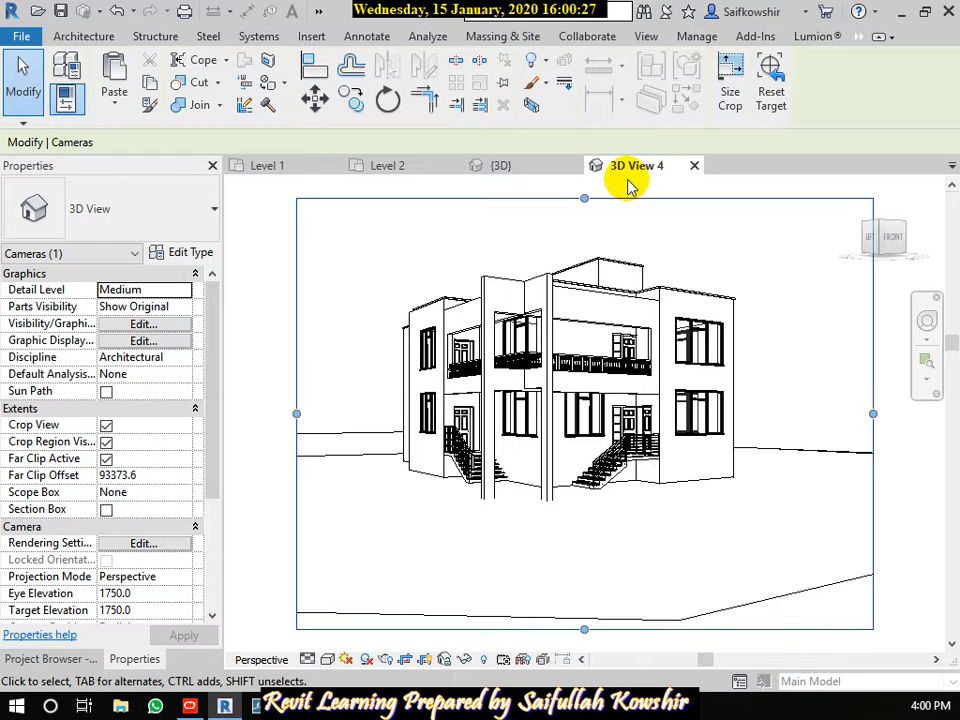
left_click(26, 662)
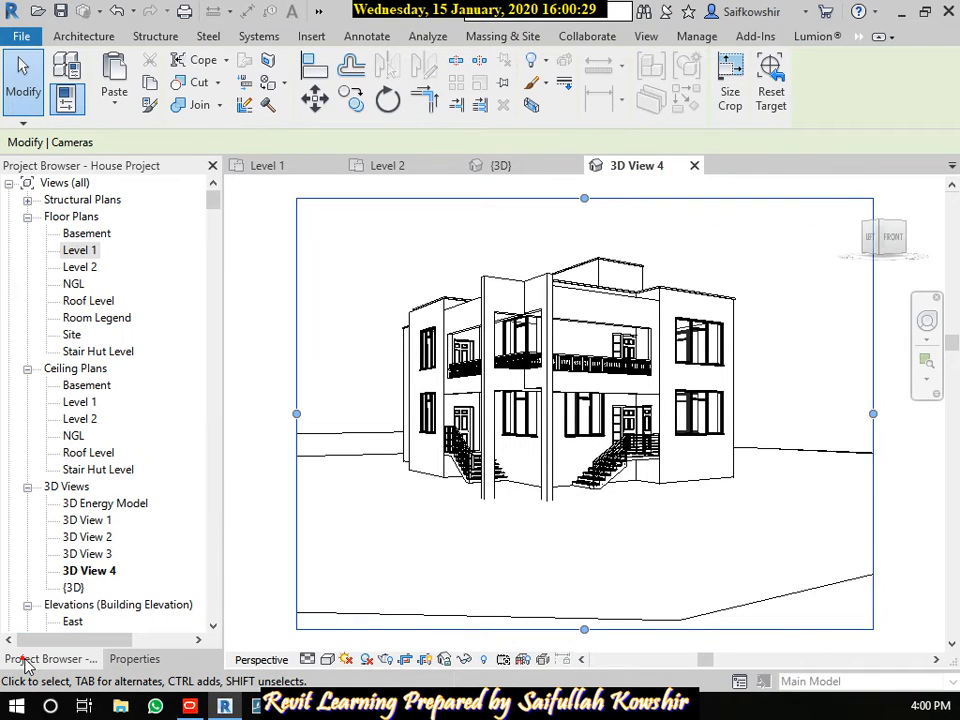
Rename the camera view 3D View 4 as 3D Shot
left_click(70, 575)
right_click(72, 573)
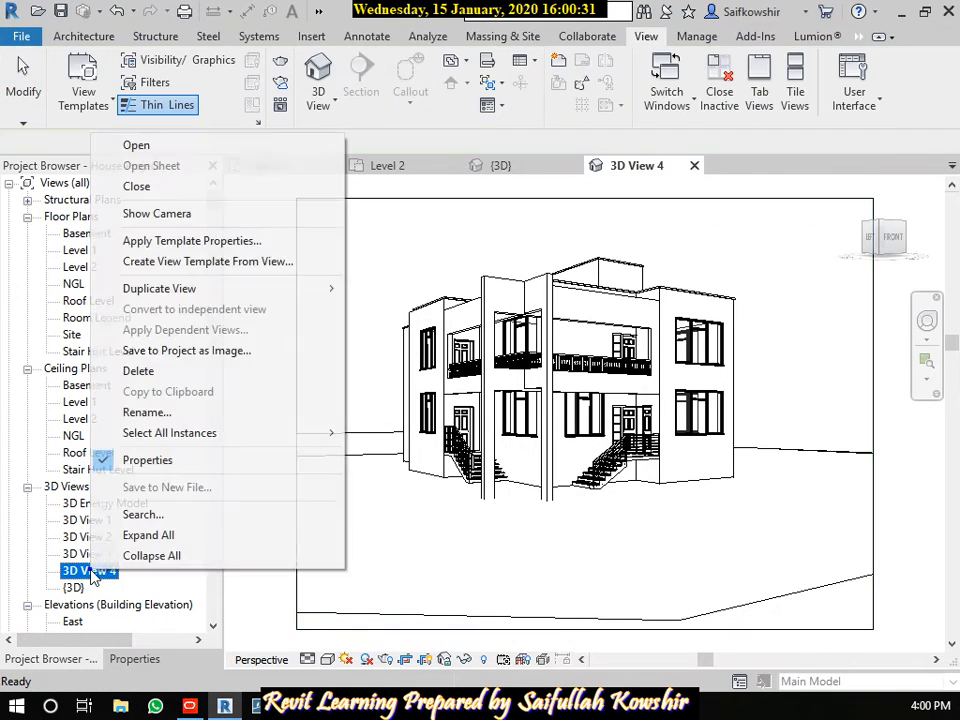
left_click(150, 411)
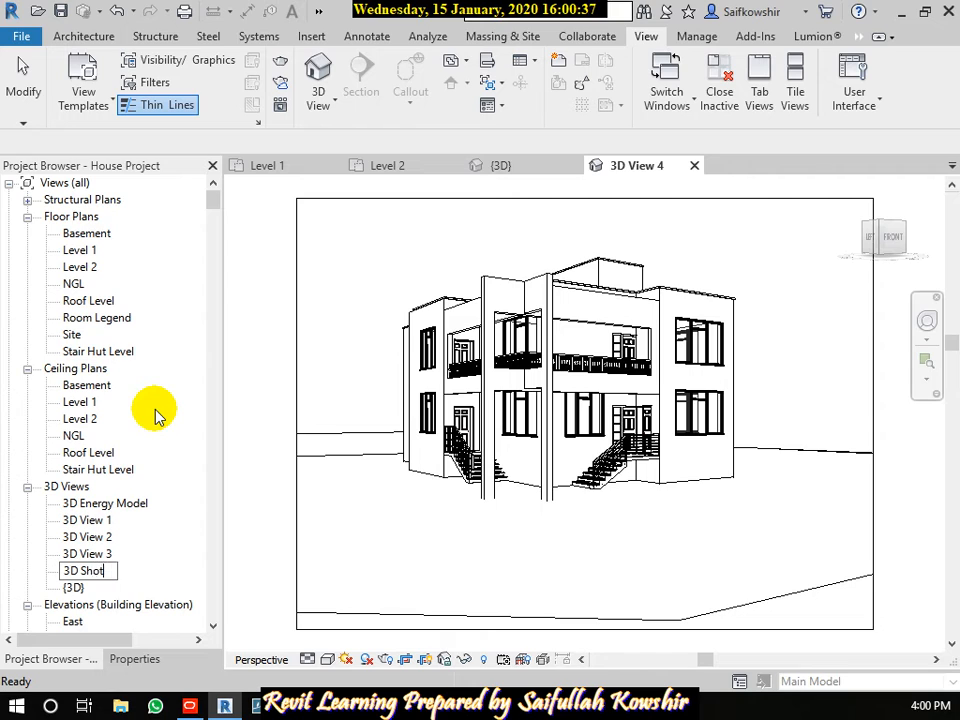
left_click(456, 536)
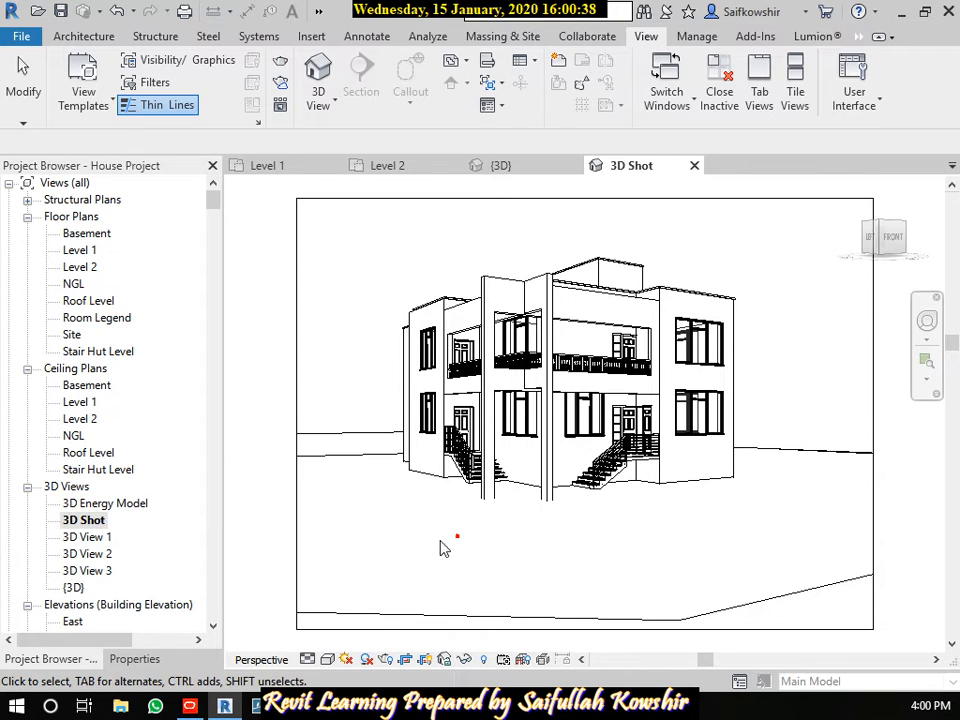
Set the 3D Shot view's camera target elevation to 2000 and apply it
left_click(90, 521)
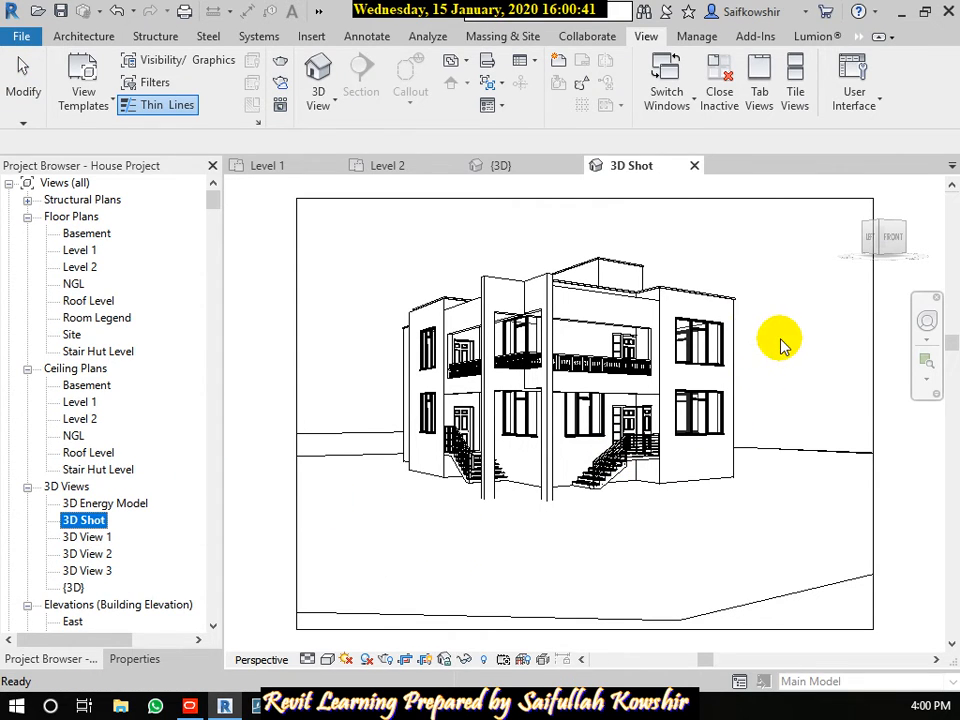
scroll(724, 395, "down", 2)
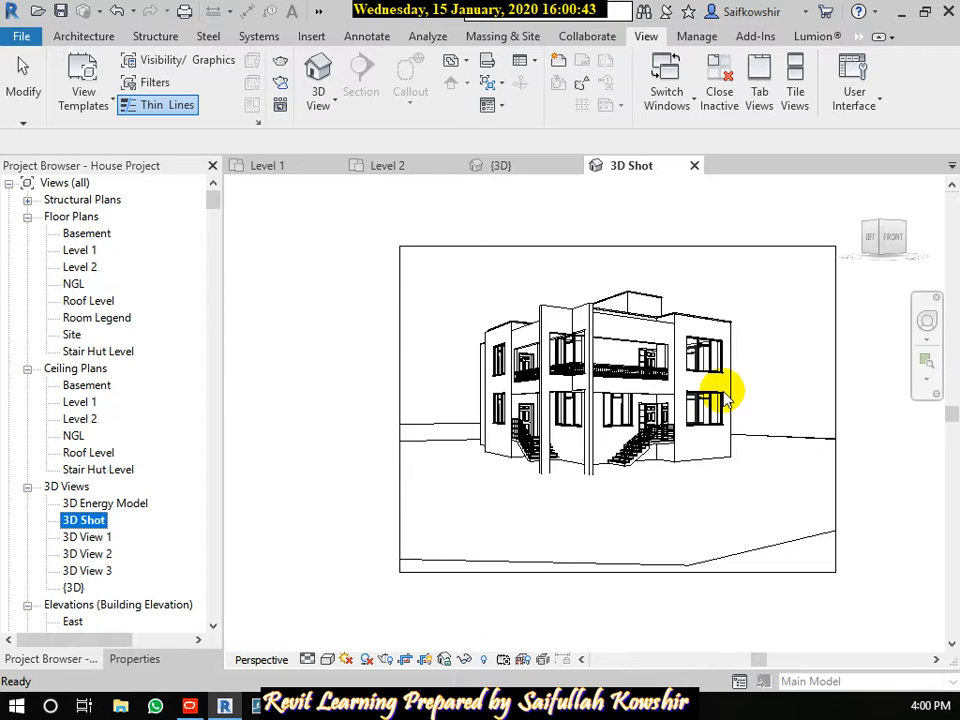
left_click(133, 660)
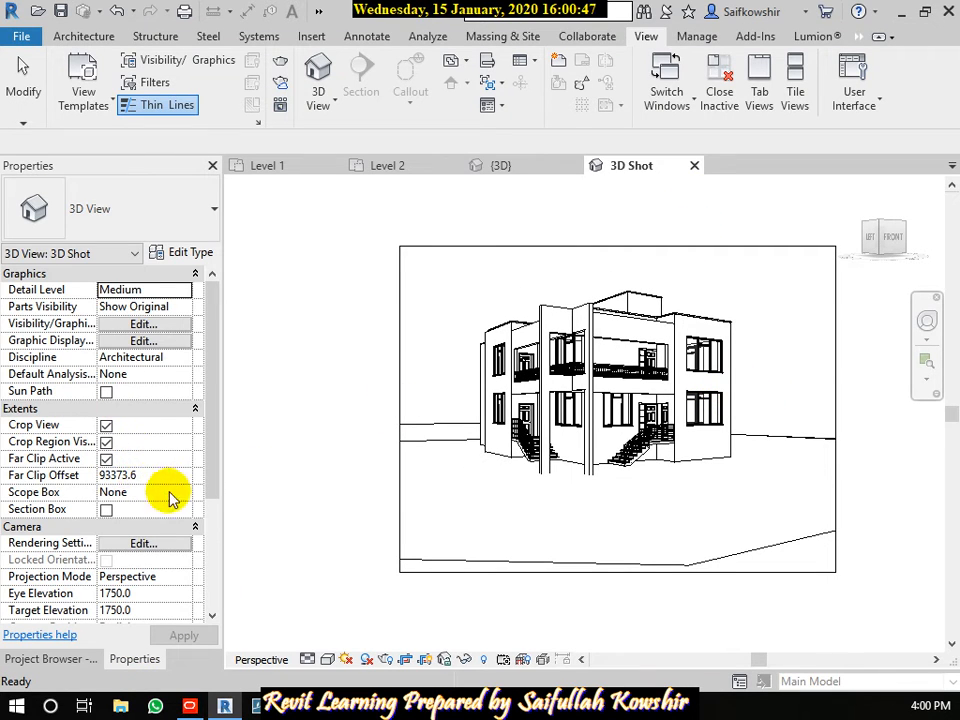
left_click(152, 594)
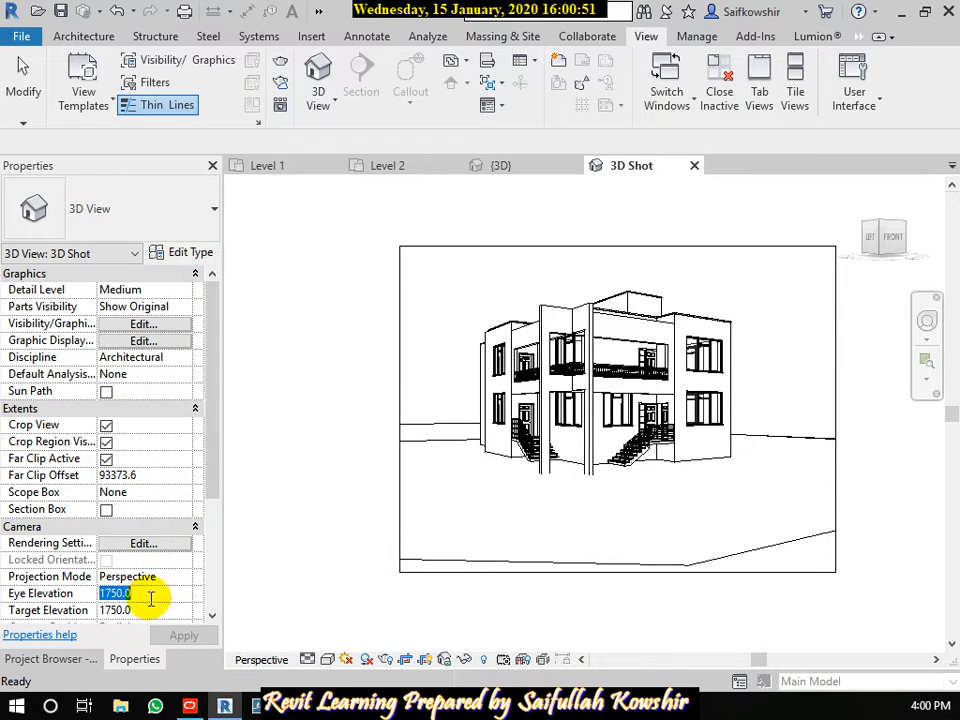
left_click(152, 611)
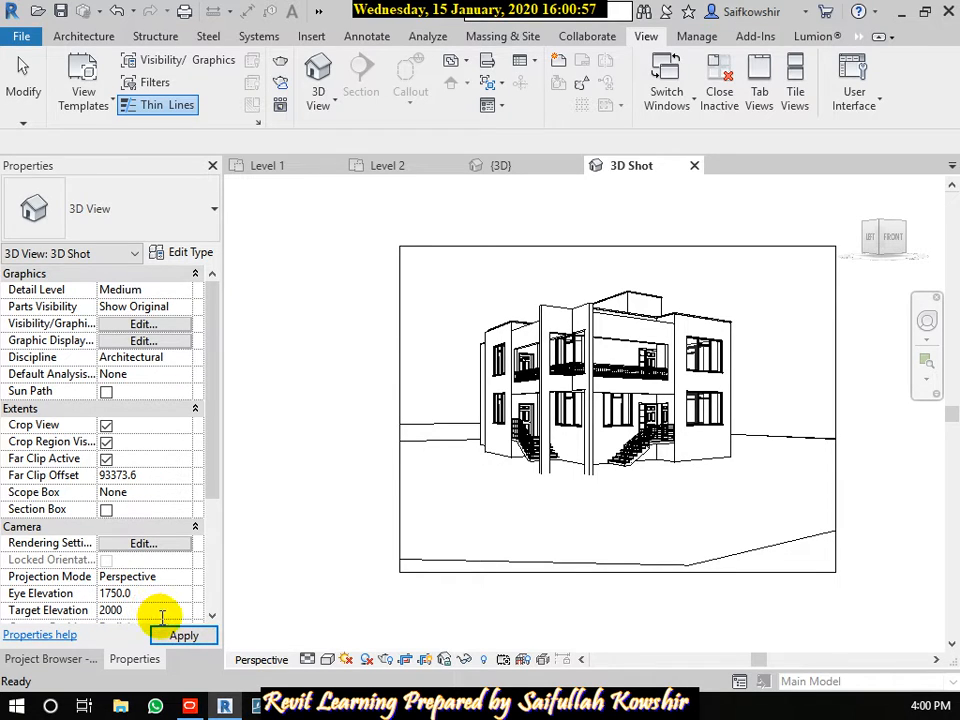
left_click(181, 635)
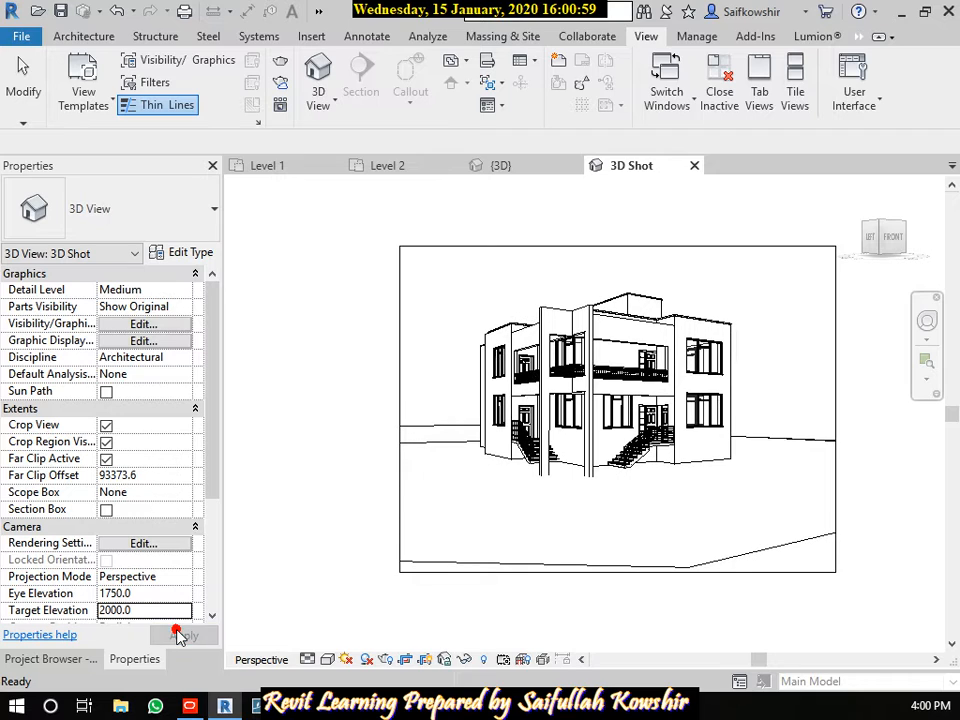
Raise the 3D Shot camera's target elevation to 4000 and apply the change
left_click(161, 610)
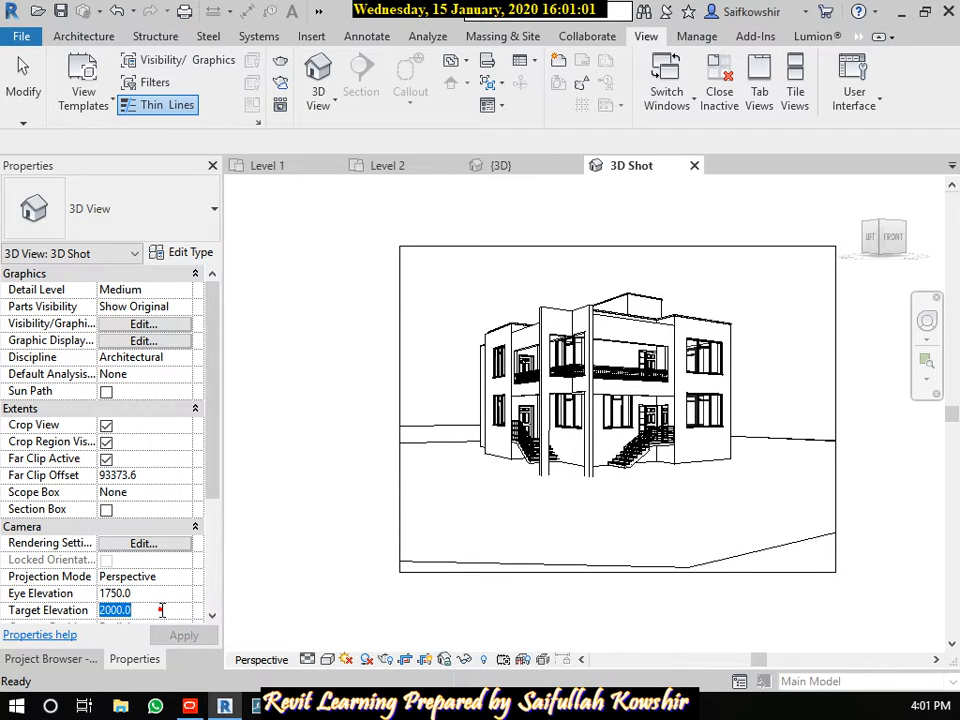
type("4")
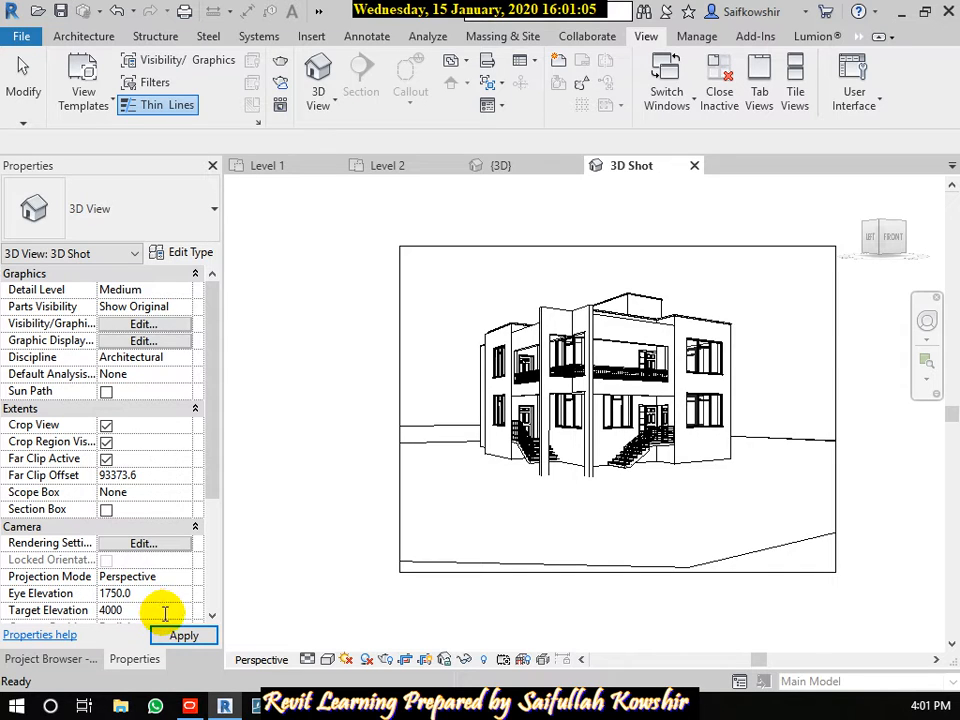
left_click(184, 637)
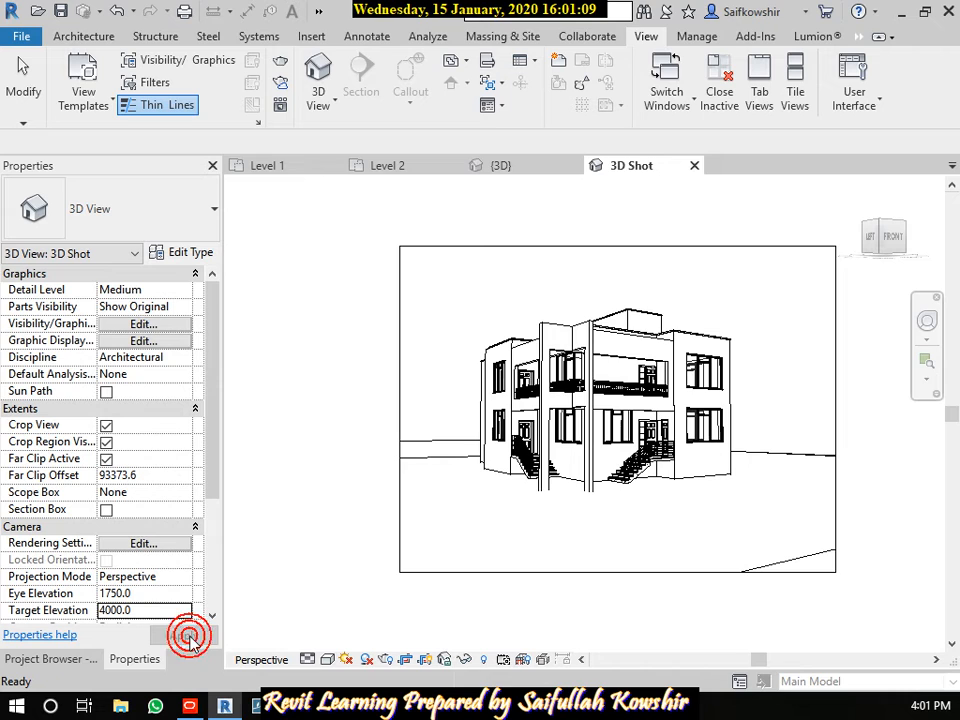
scroll(328, 356, "down", 3)
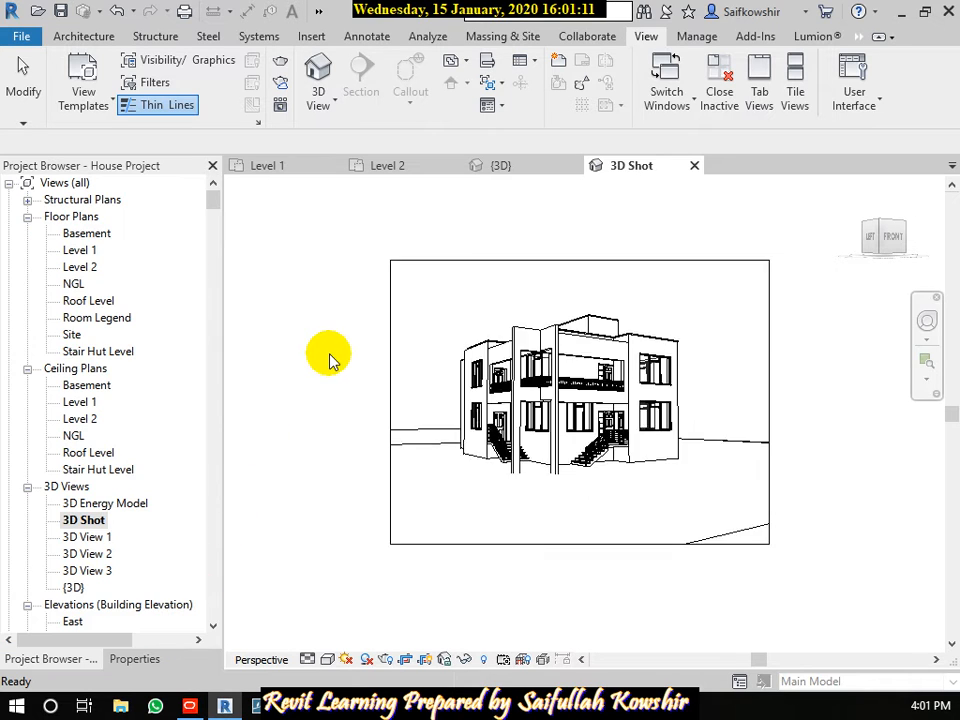
left_click(640, 284)
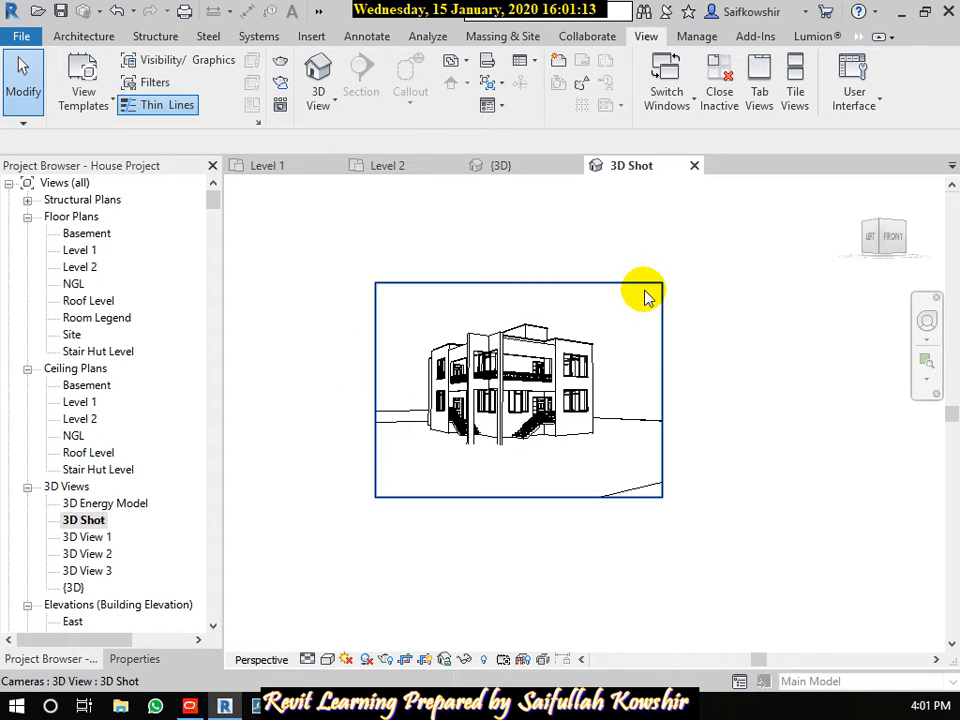
middle_click_drag(375, 325, 476, 321)
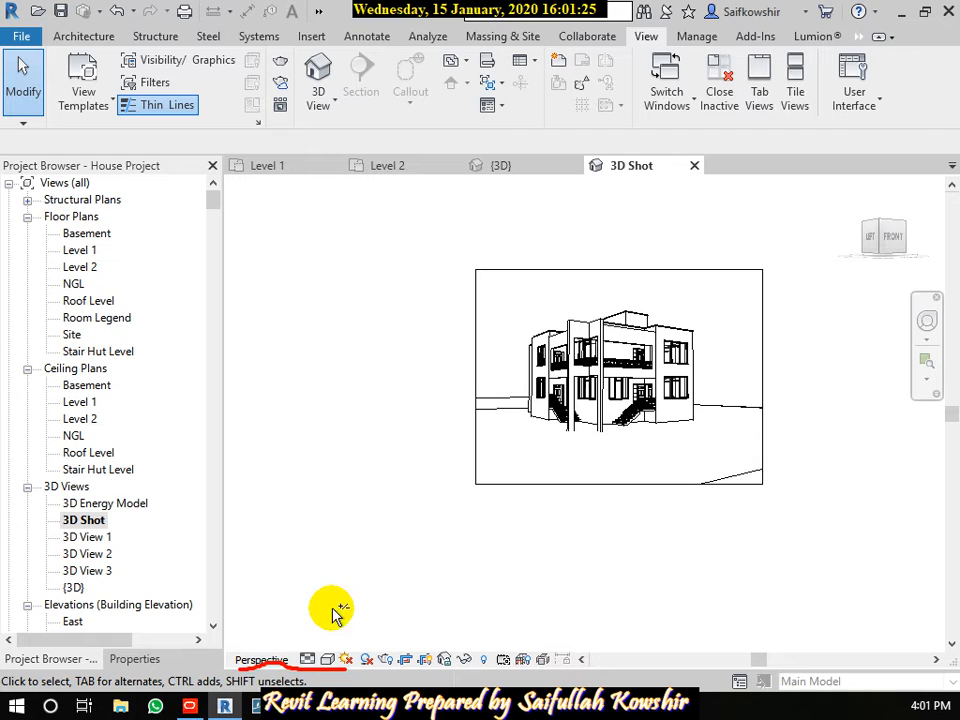
left_click(308, 659)
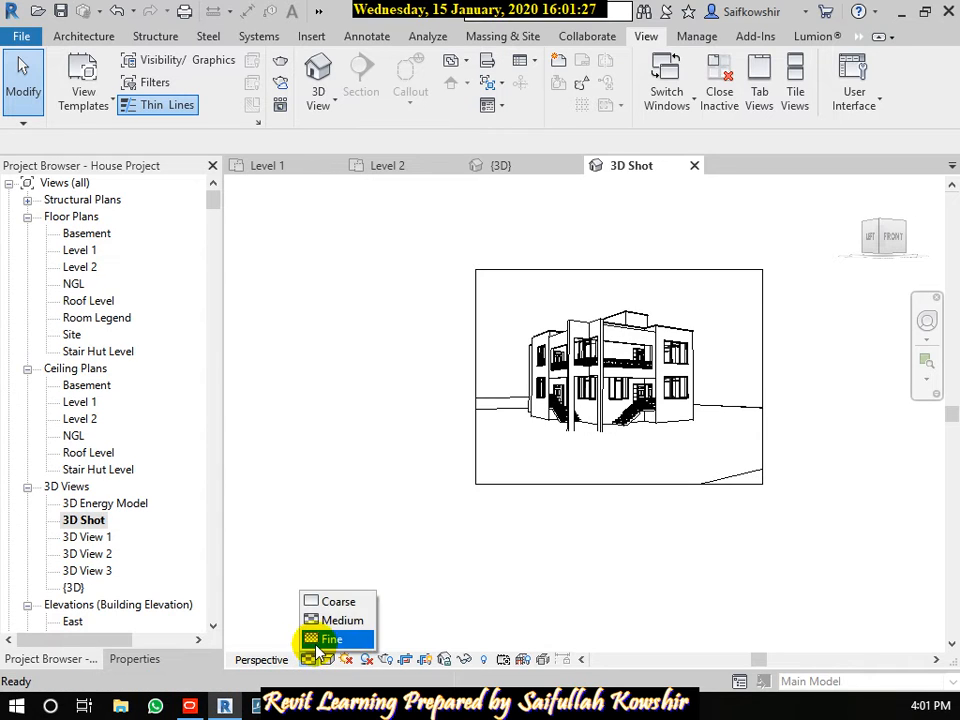
left_click(323, 546)
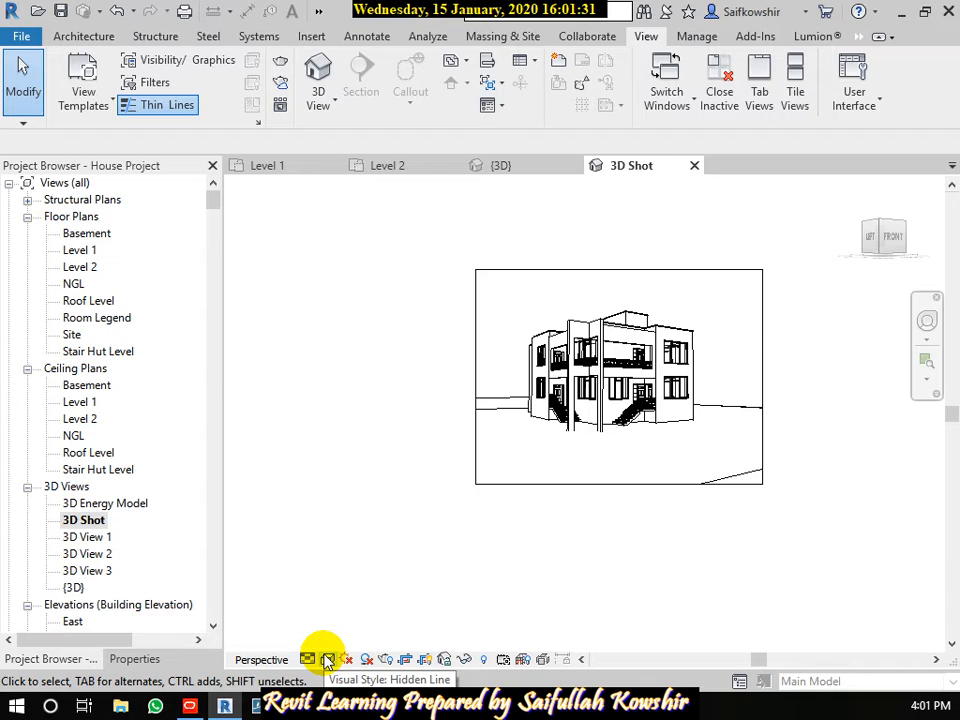
Display the 3D Shot view in the Wireframe visual style, then return it to Hidden Line
left_click(327, 660)
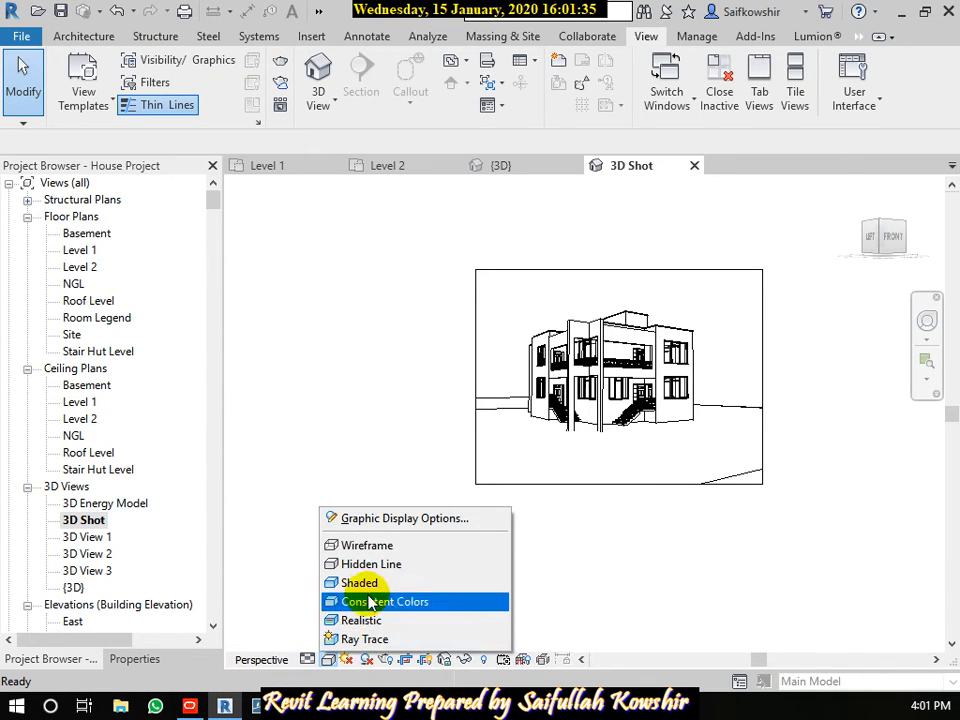
left_click(377, 550)
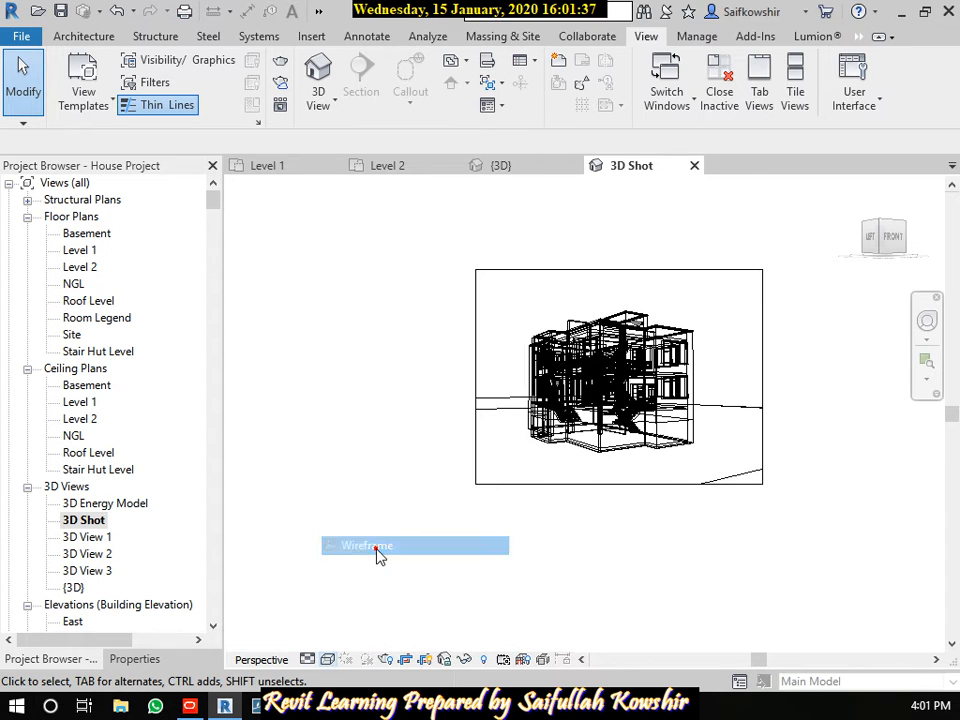
scroll(705, 390, "up", 3)
scroll(705, 390, "up", 1)
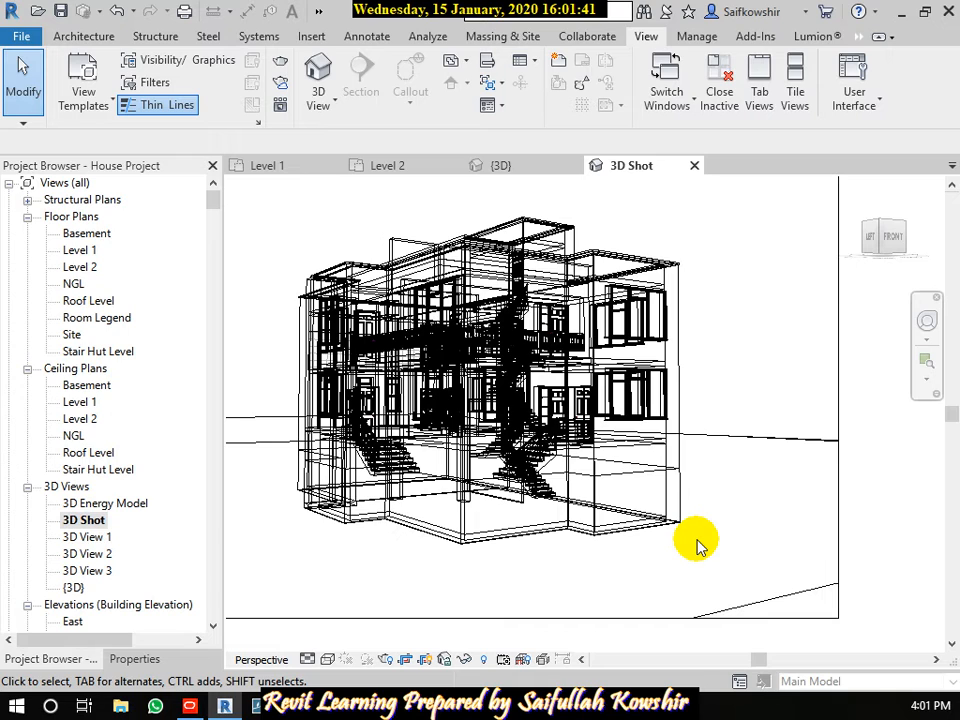
left_click(328, 659)
left_click(382, 565)
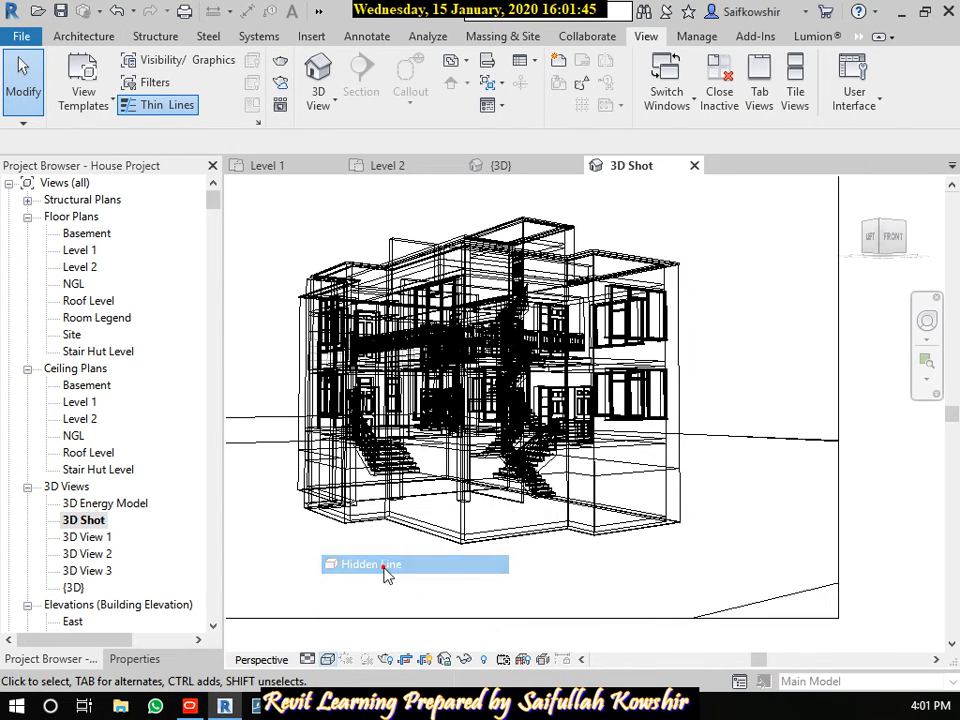
Try the Shaded and then the Consistent Colors visual style on the 3D Shot view
left_click(328, 659)
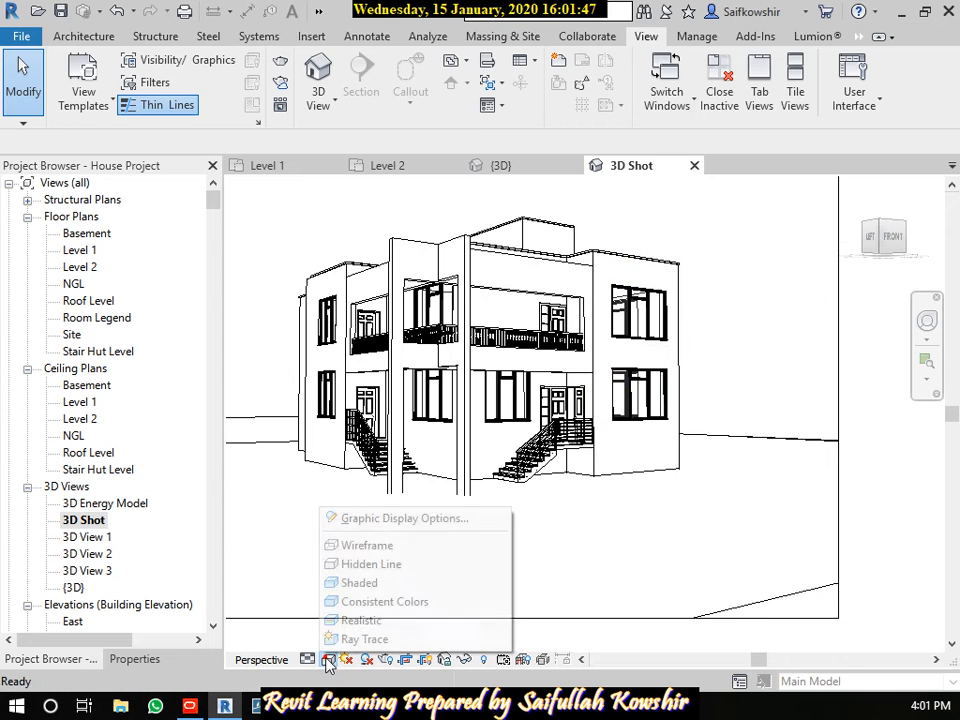
left_click(358, 583)
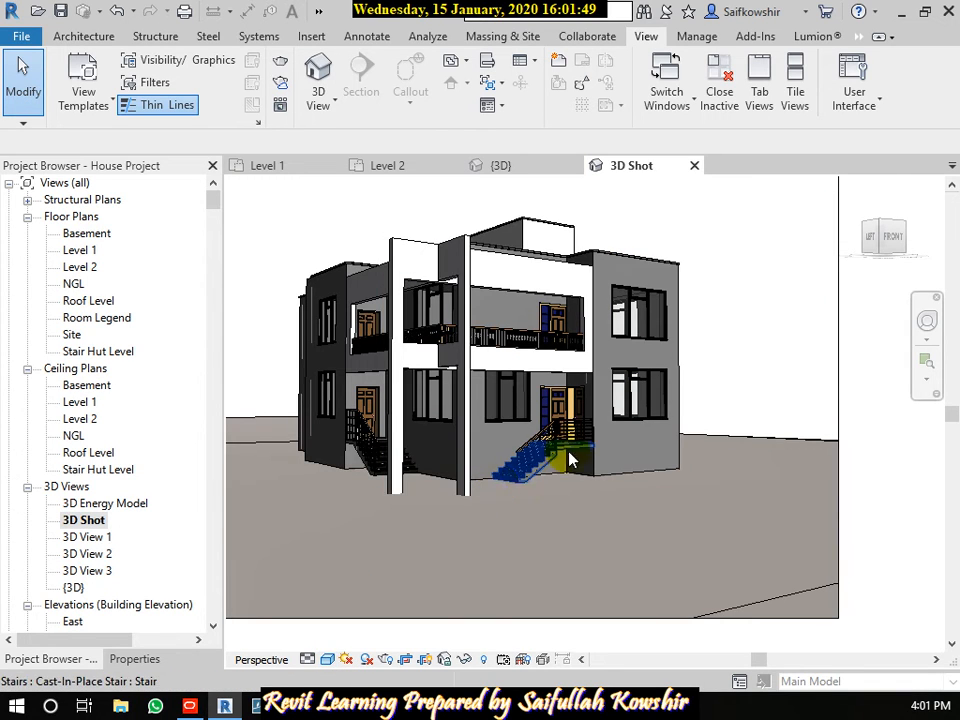
left_click(328, 659)
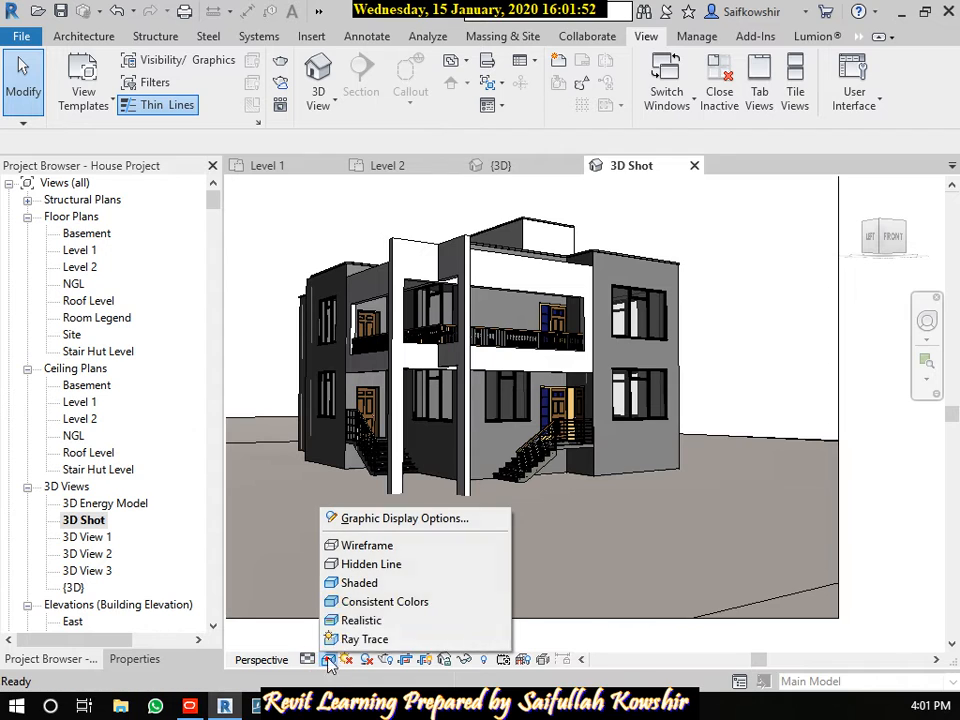
left_click(378, 602)
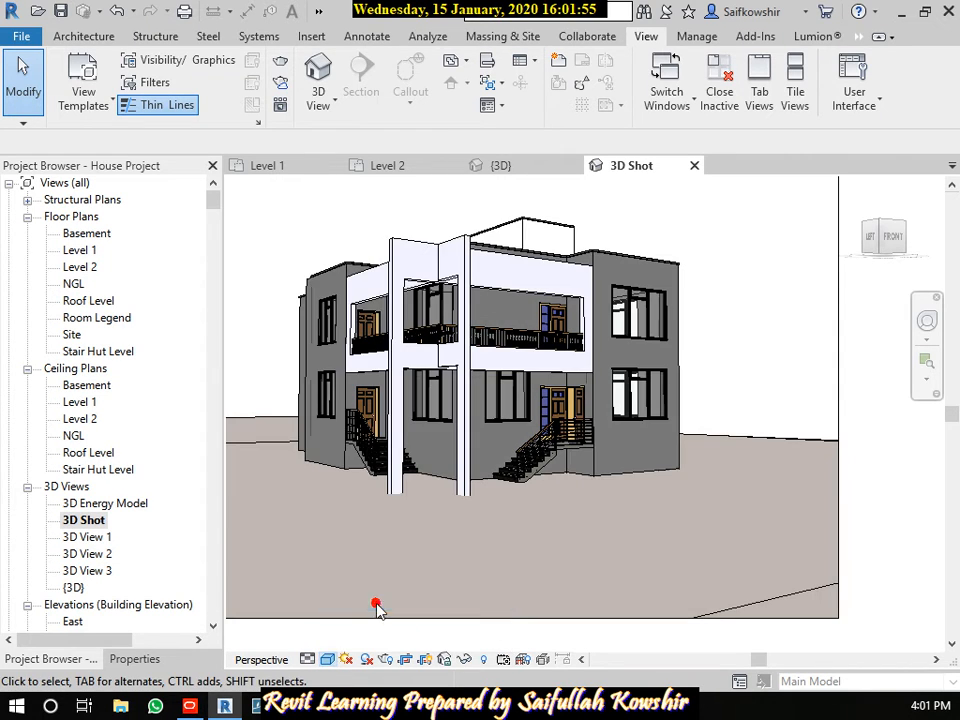
Set the visual style of the 3D Shot view to Realistic
left_click(328, 659)
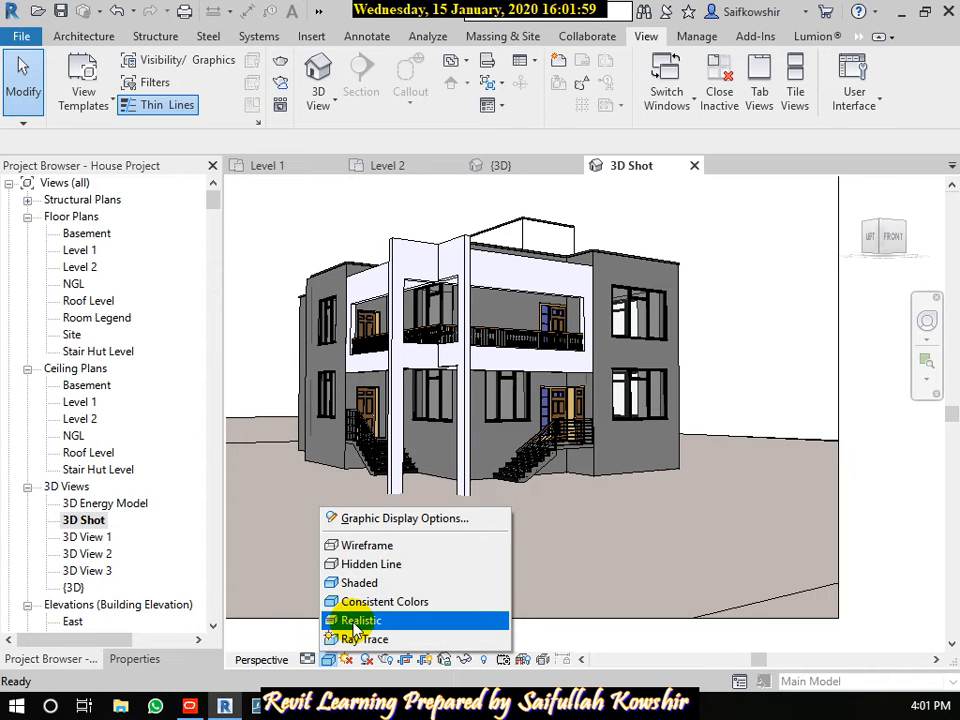
left_click(354, 624)
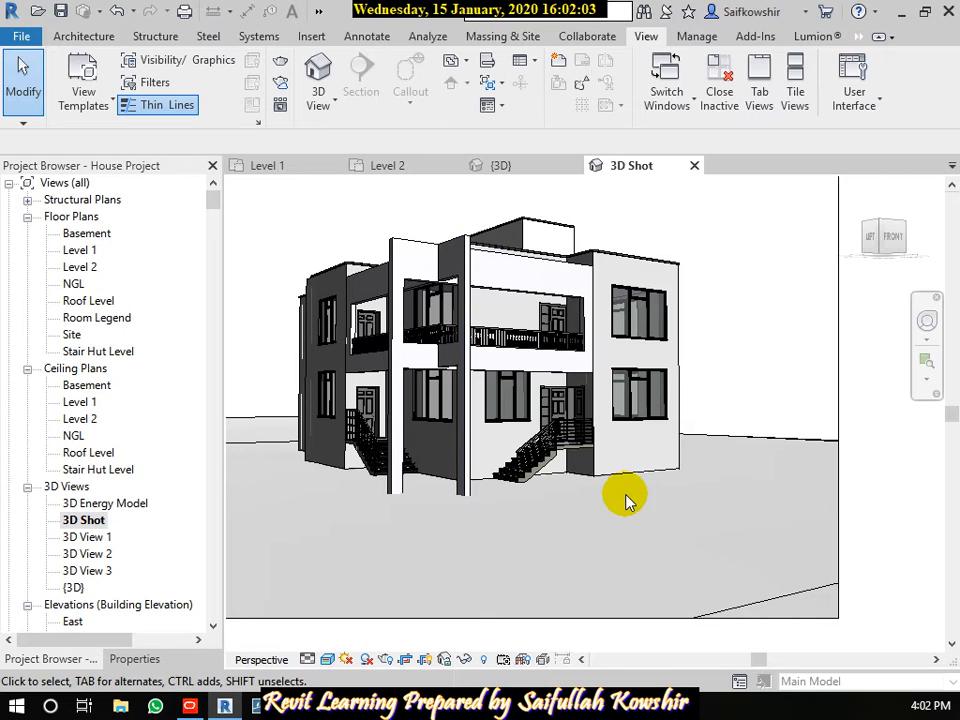
left_click(328, 660)
left_click(345, 620)
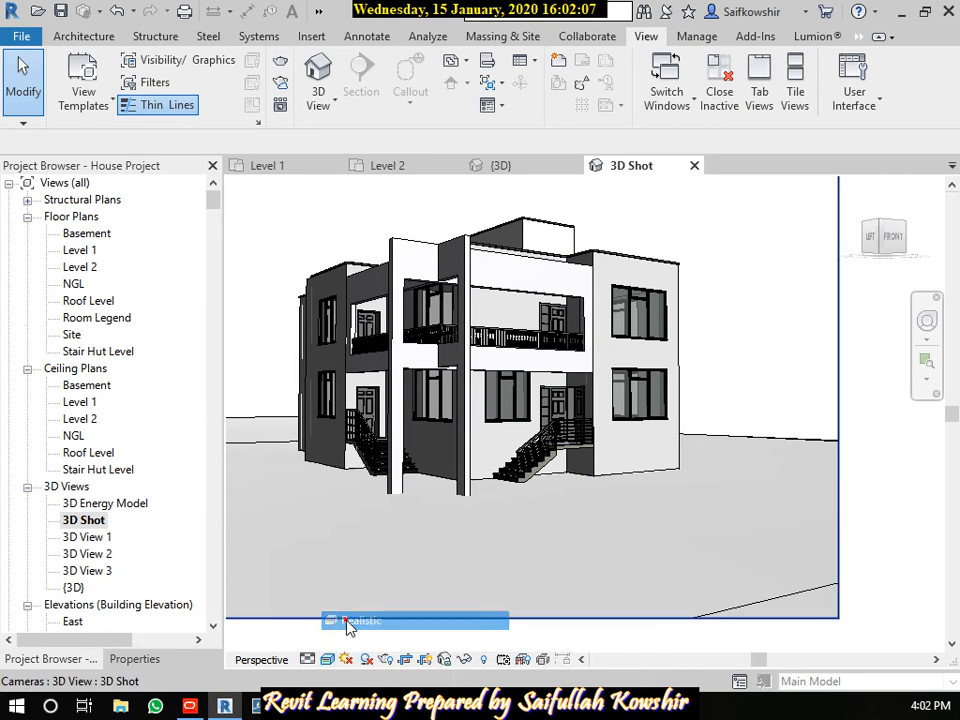
middle_click_drag(480, 508, 555, 500)
left_click(328, 660)
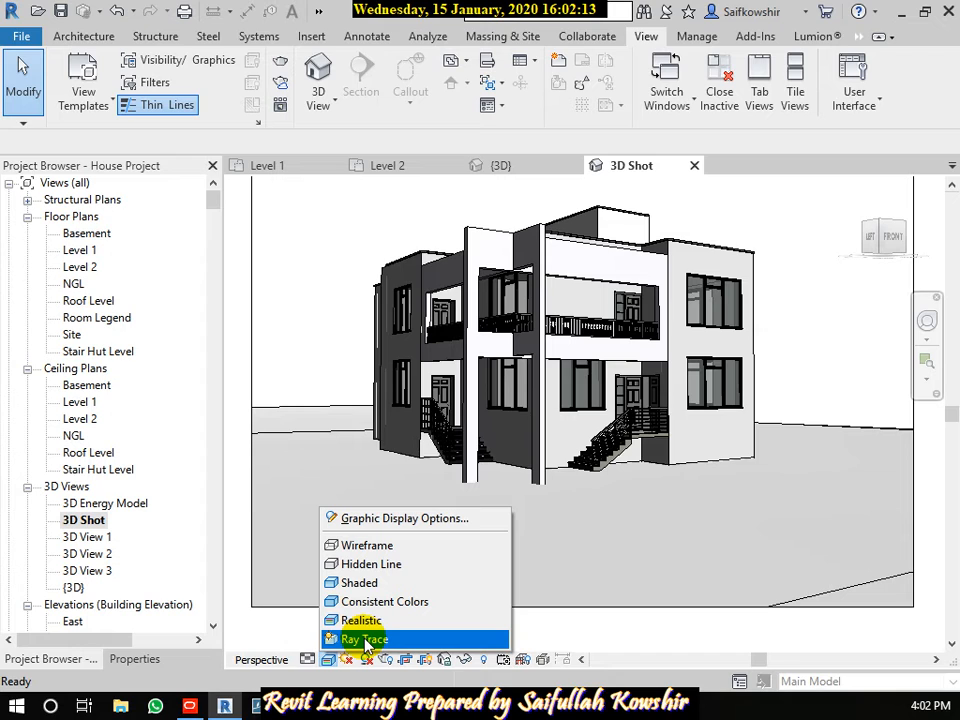
left_click(353, 462)
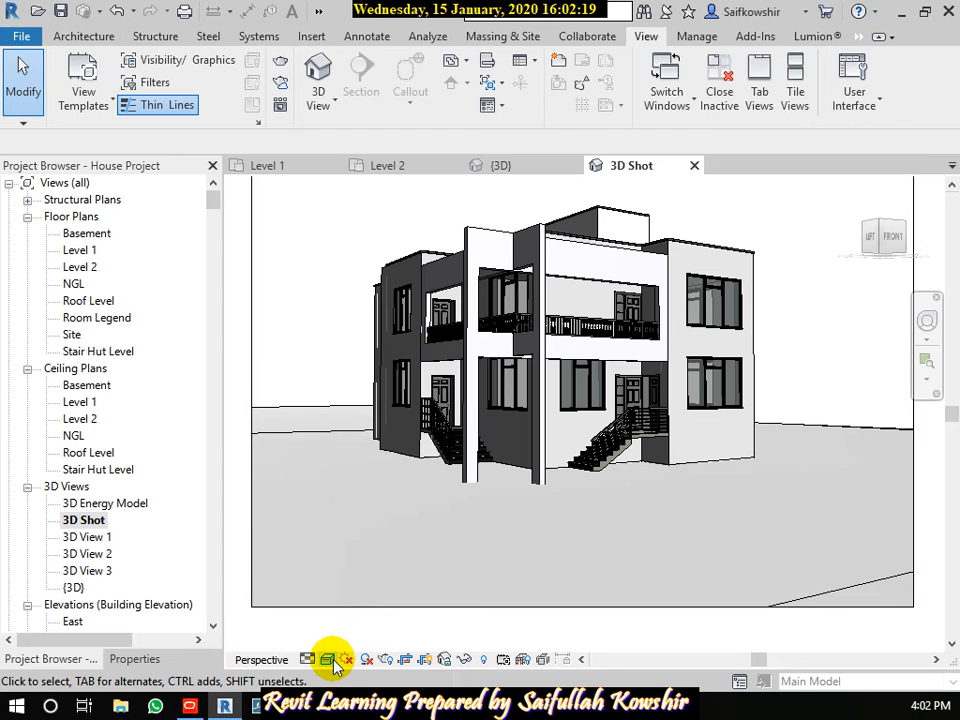
middle_click_drag(403, 266, 375, 303)
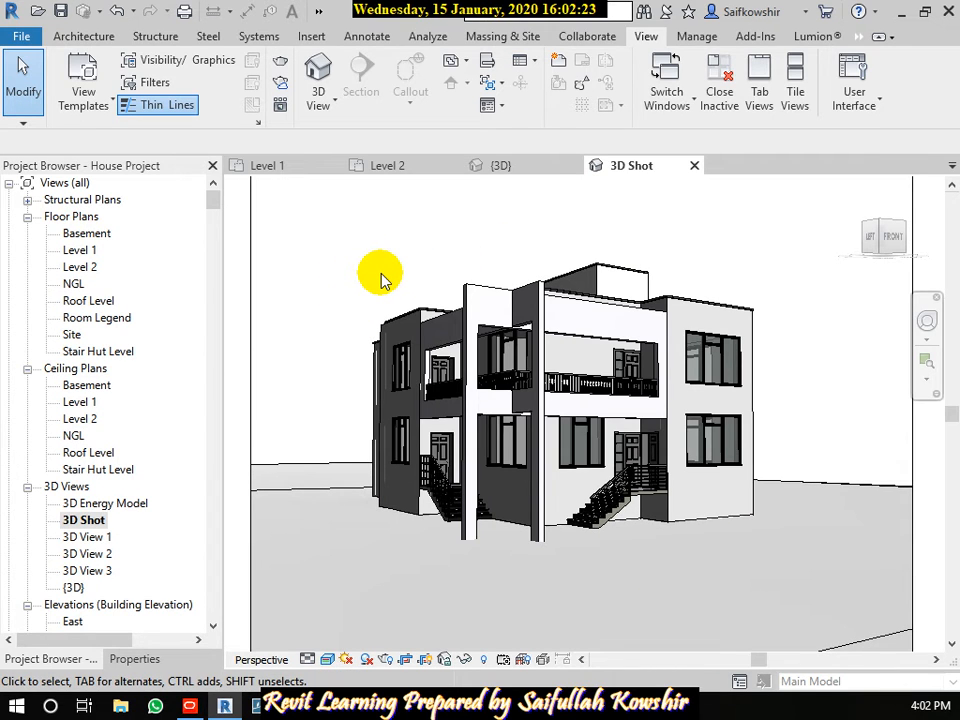
Open the Graphic Display Options for the 3D Shot view and review the available model display styles
left_click(328, 661)
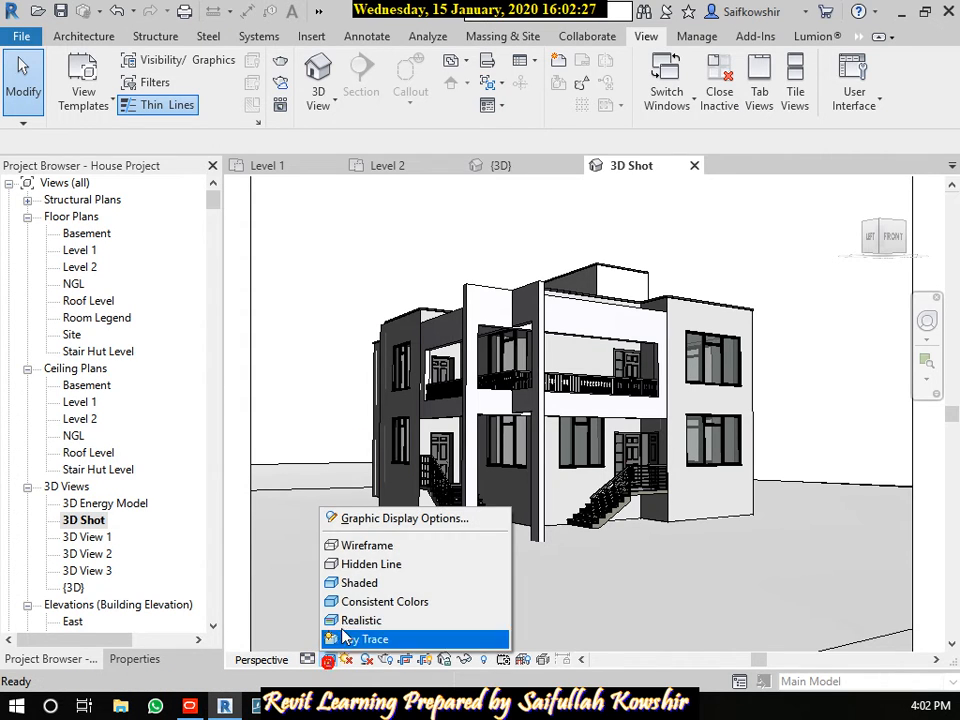
left_click(366, 519)
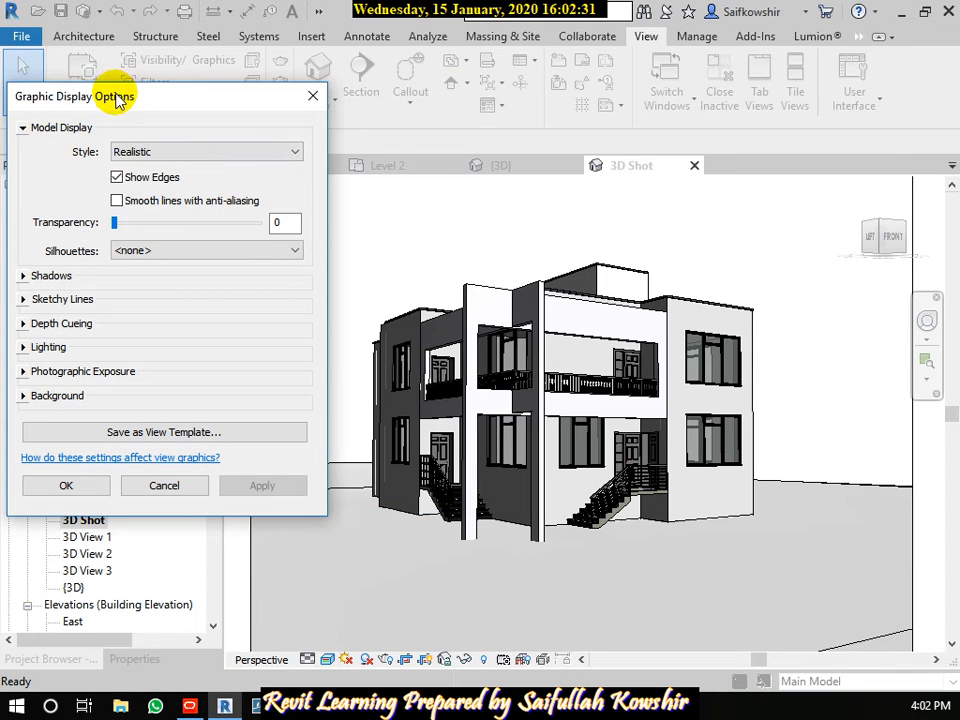
left_click_drag(110, 96, 155, 68)
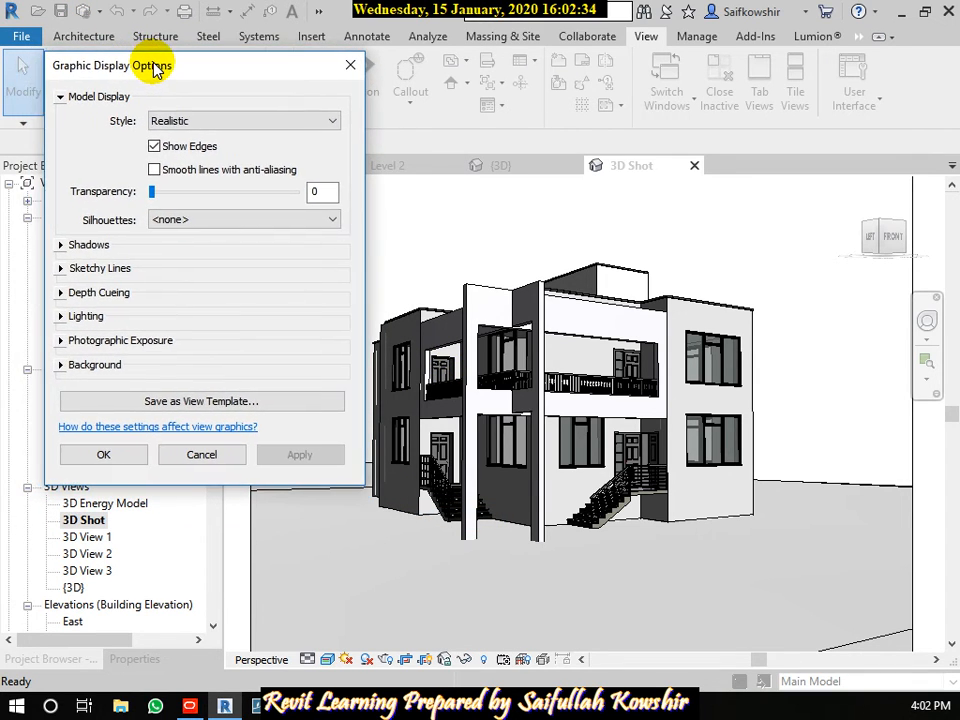
left_click(178, 121)
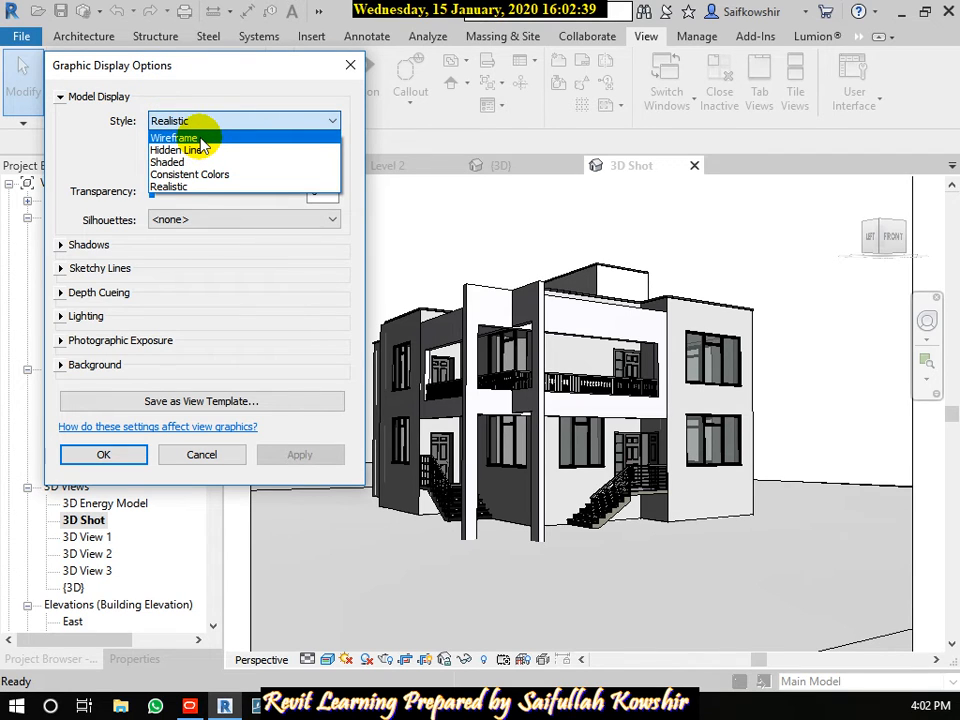
left_click(183, 121)
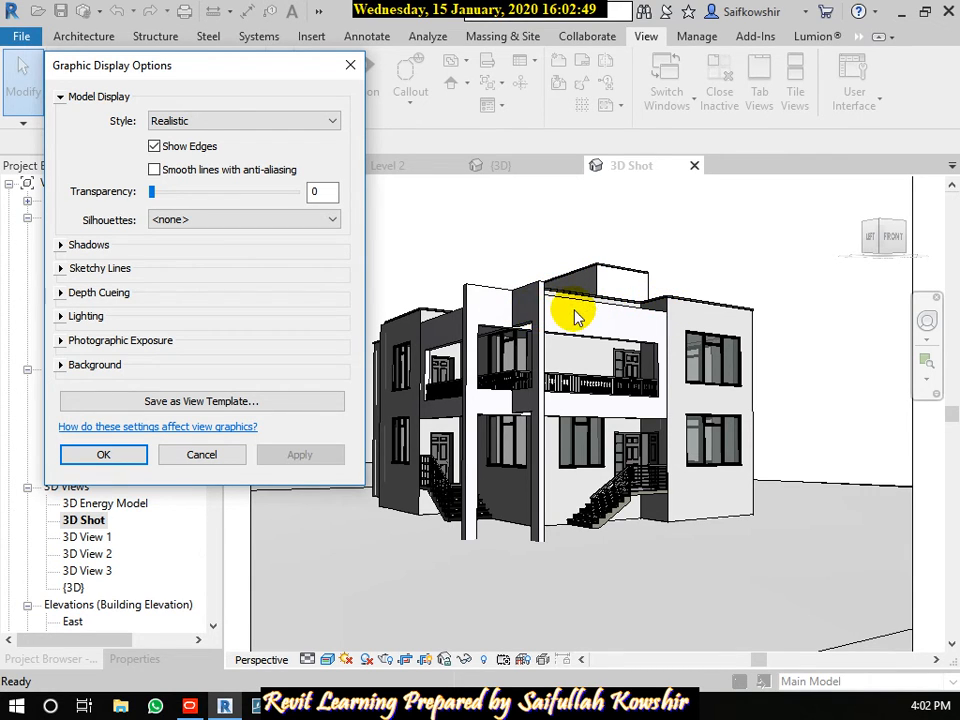
Turn off Show Edges and turn on Smooth lines with anti-aliasing for the 3D Shot view, applying each change
key("ctrl+alt+d")
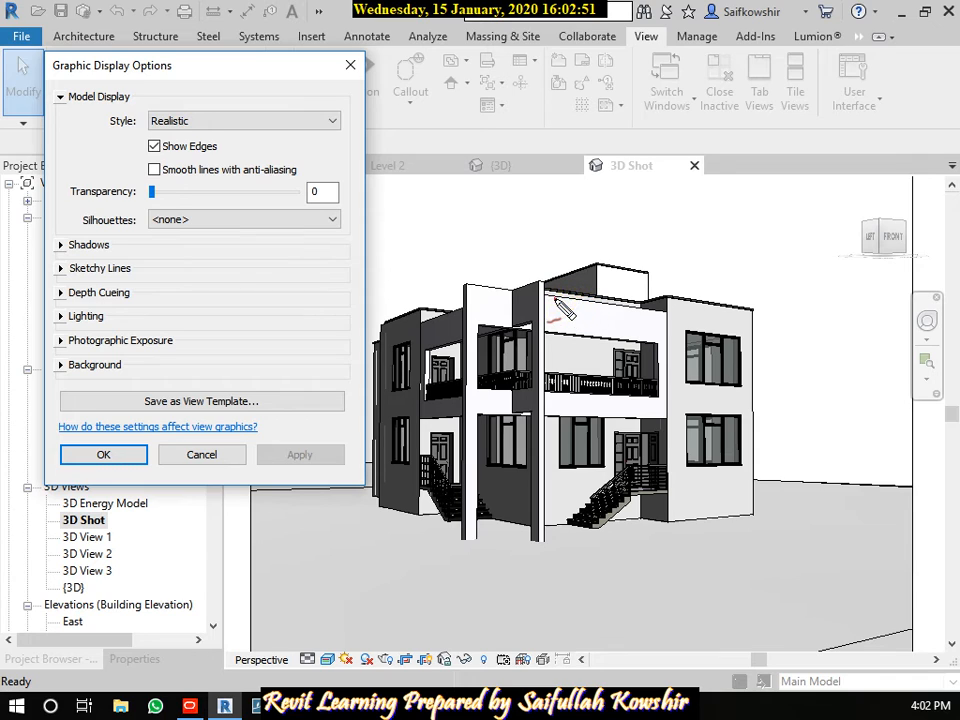
left_click_drag(555, 298, 622, 308)
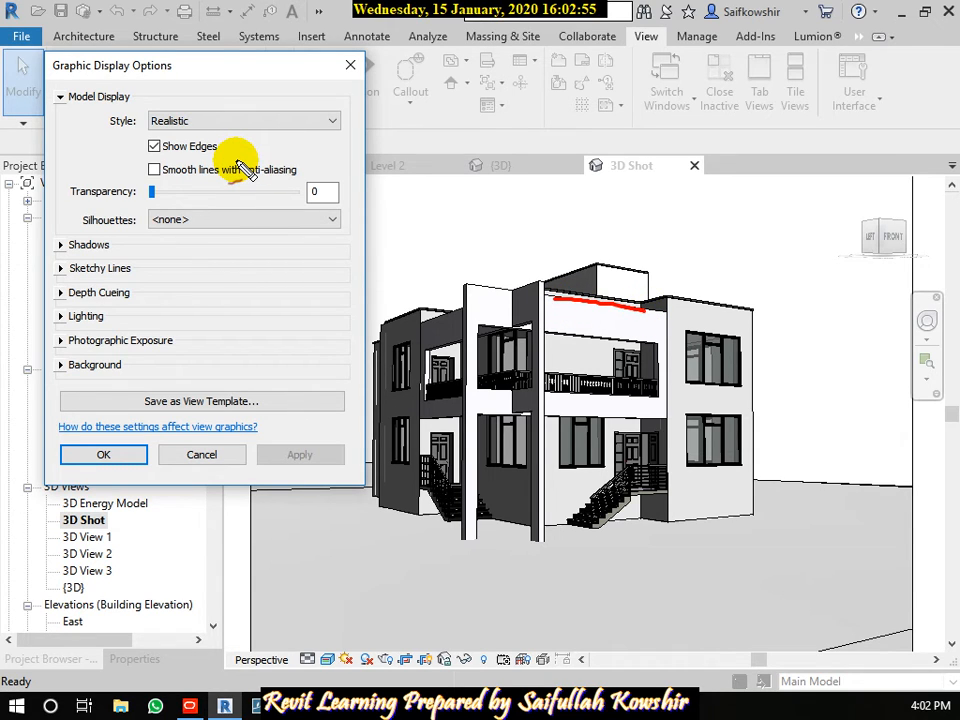
left_click(186, 147)
left_click(315, 455)
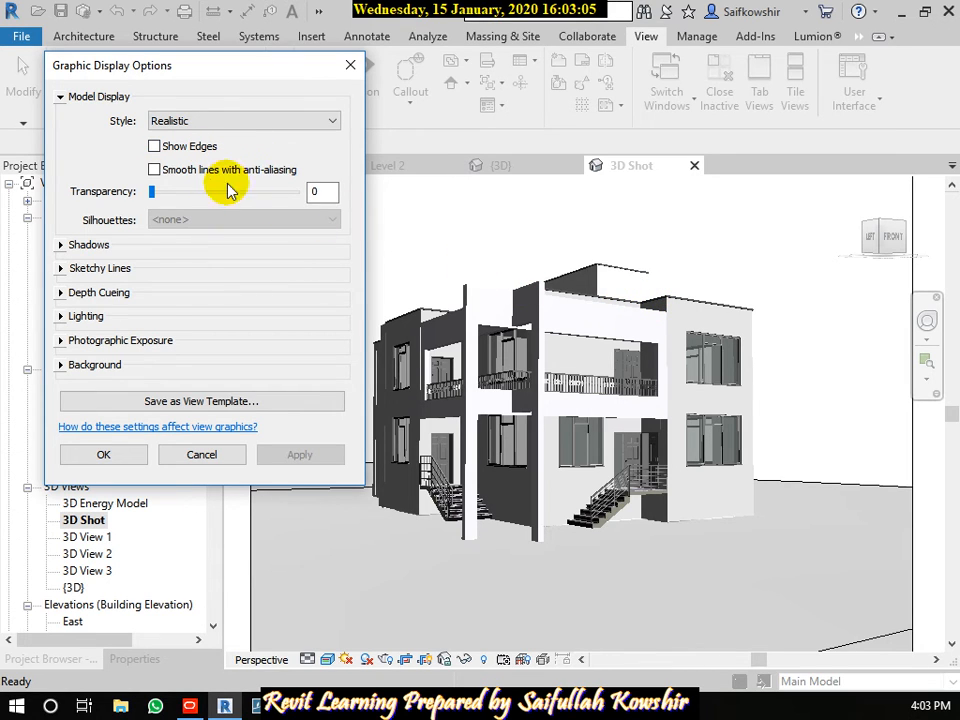
left_click(154, 169)
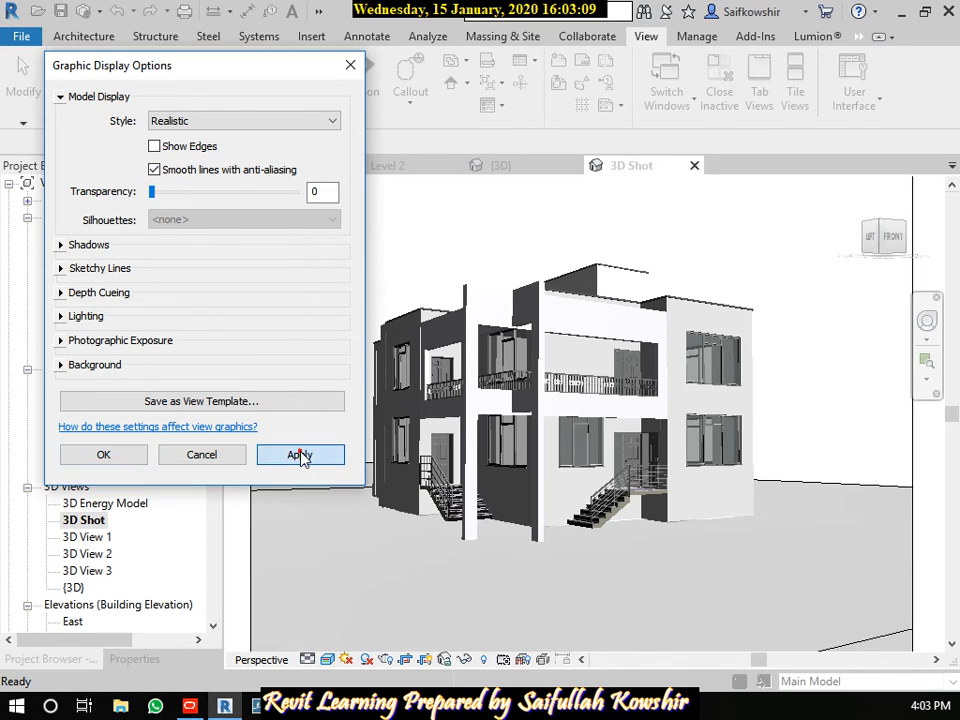
left_click(300, 455)
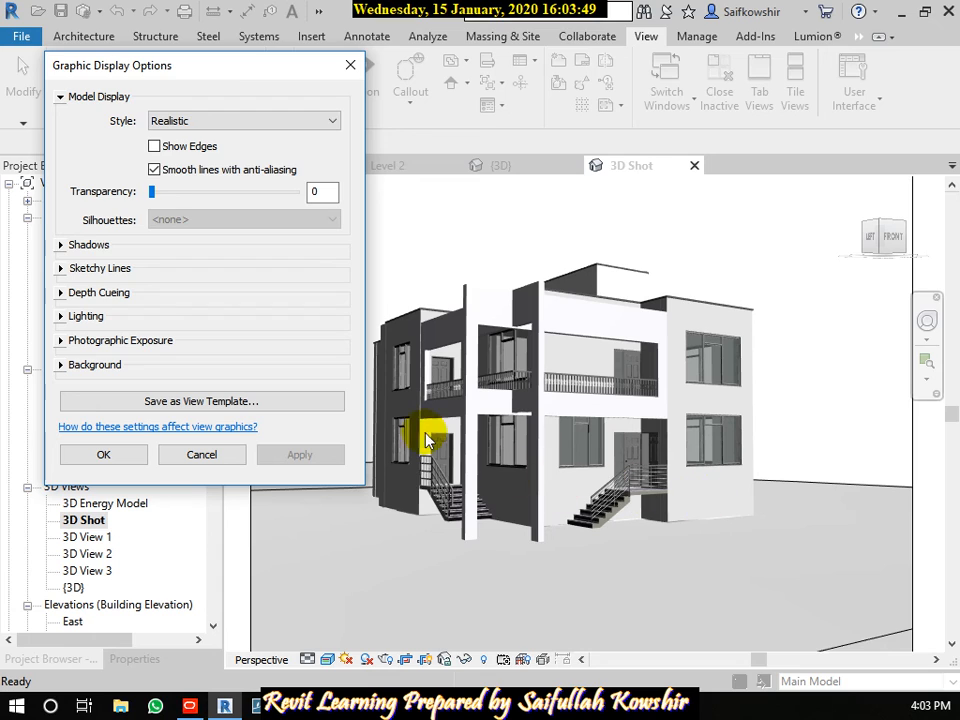
Try a model transparency of 40 and then 20 on the 3D Shot view, applying each value
left_click_drag(153, 196, 211, 200)
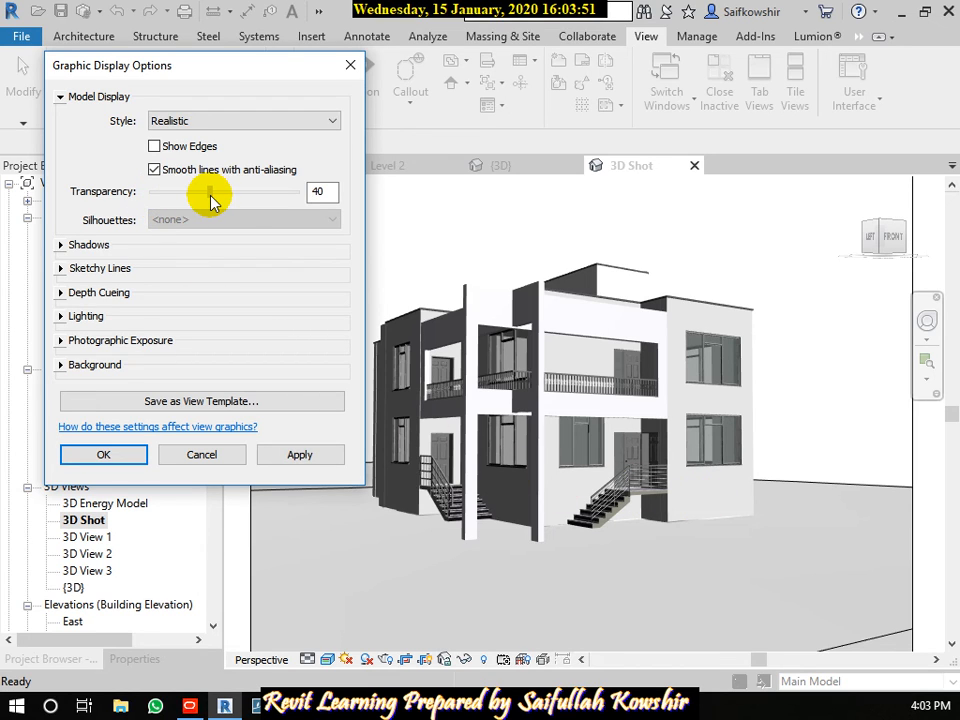
left_click(293, 457)
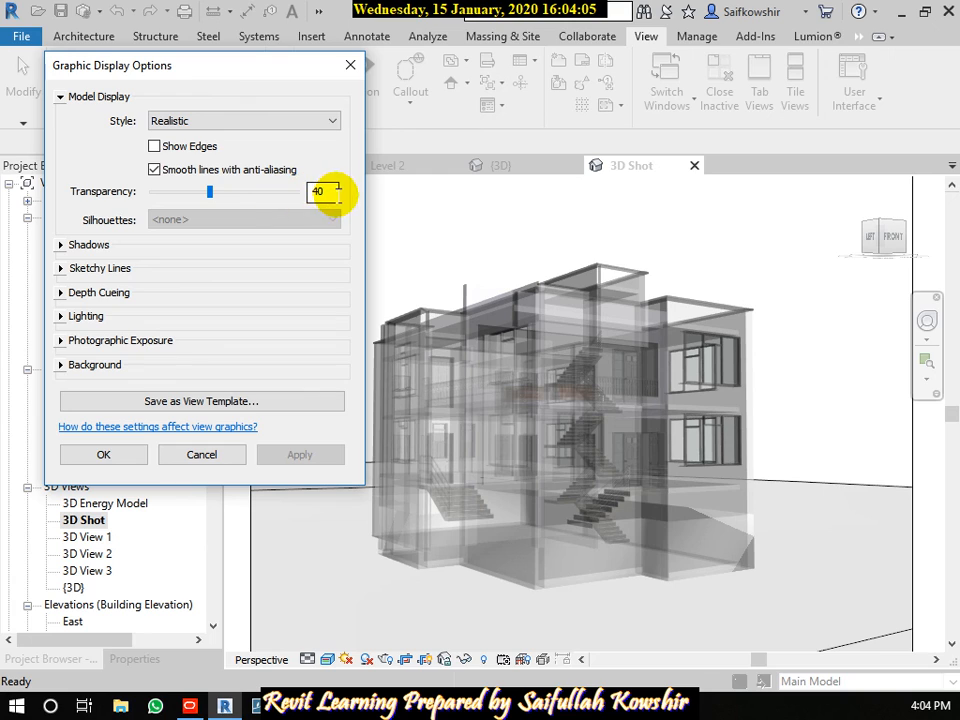
double_click(322, 192)
type("2")
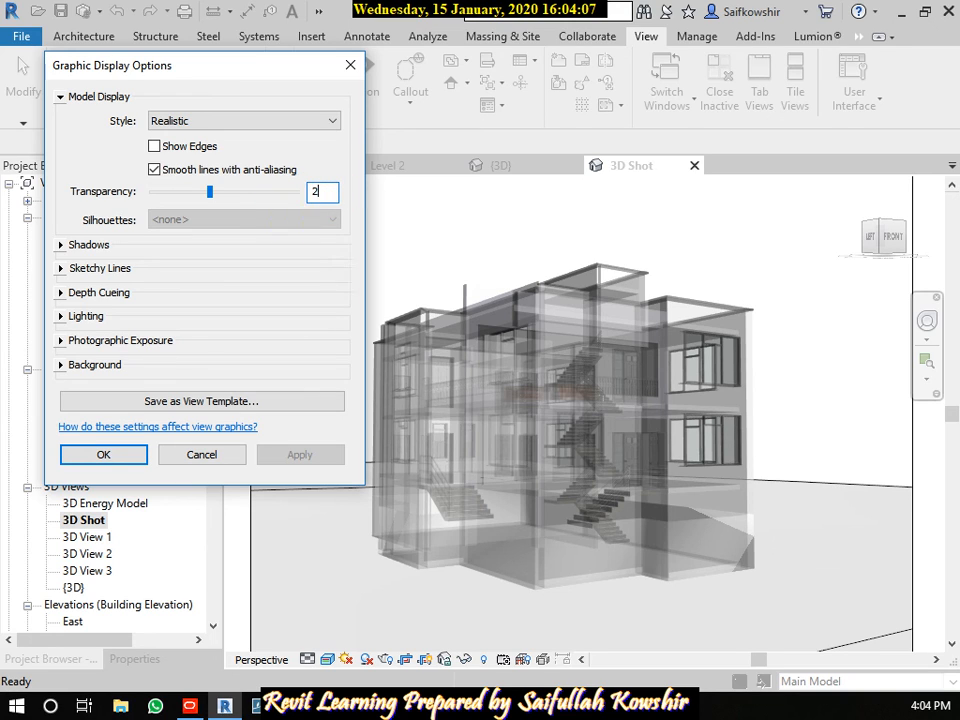
type("0")
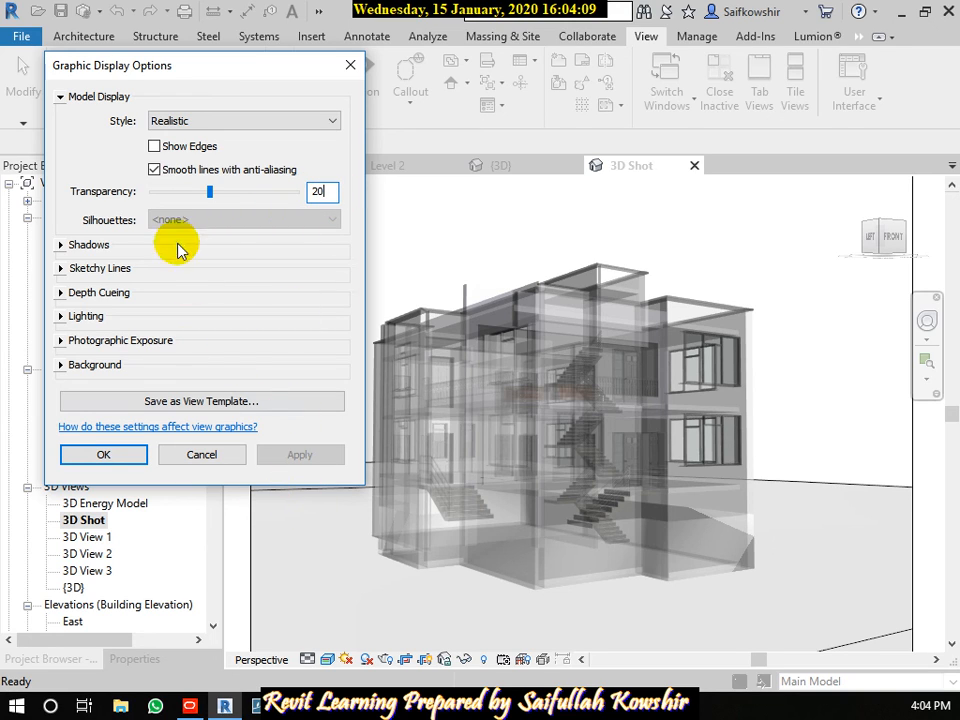
left_click(167, 190)
left_click_drag(181, 193, 186, 194)
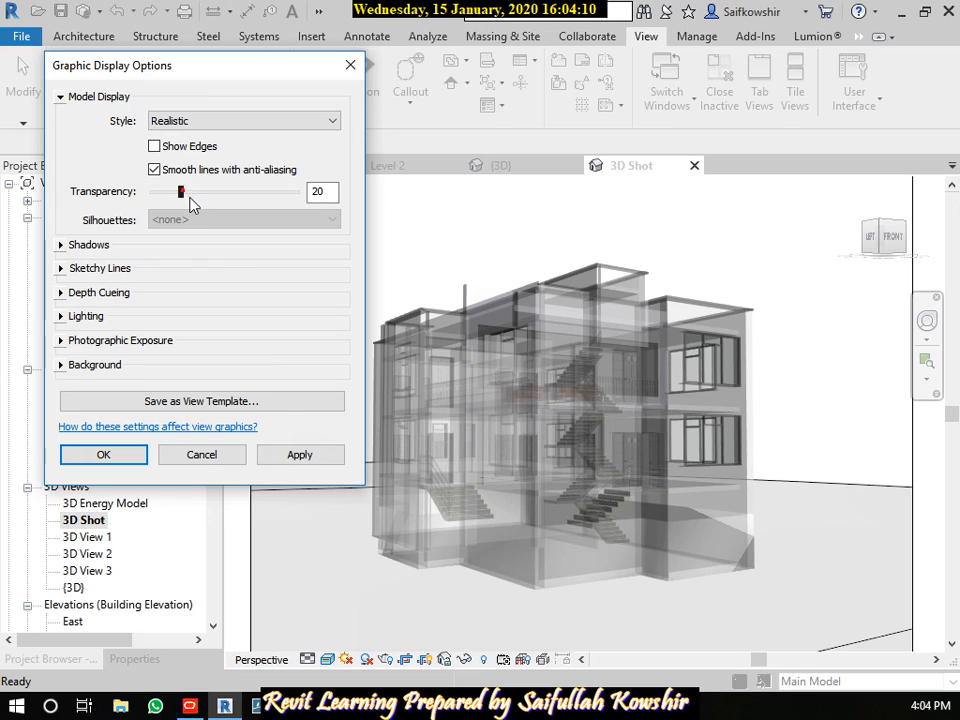
left_click(313, 453)
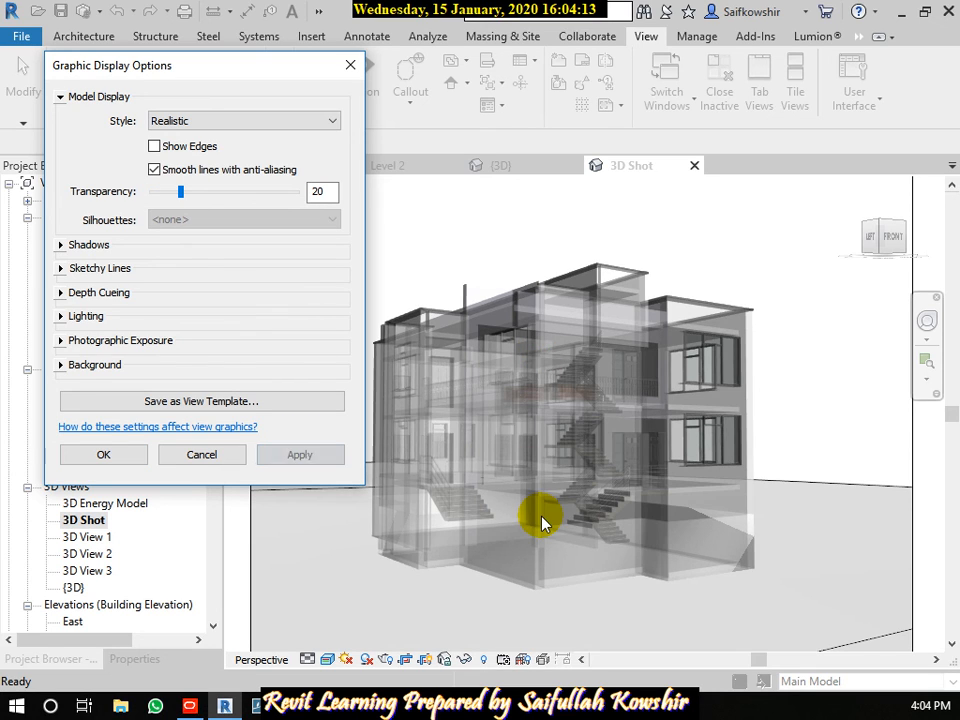
Try a transparency of 5 on the 3D Shot view, then return it to 0 and apply
left_click(176, 193)
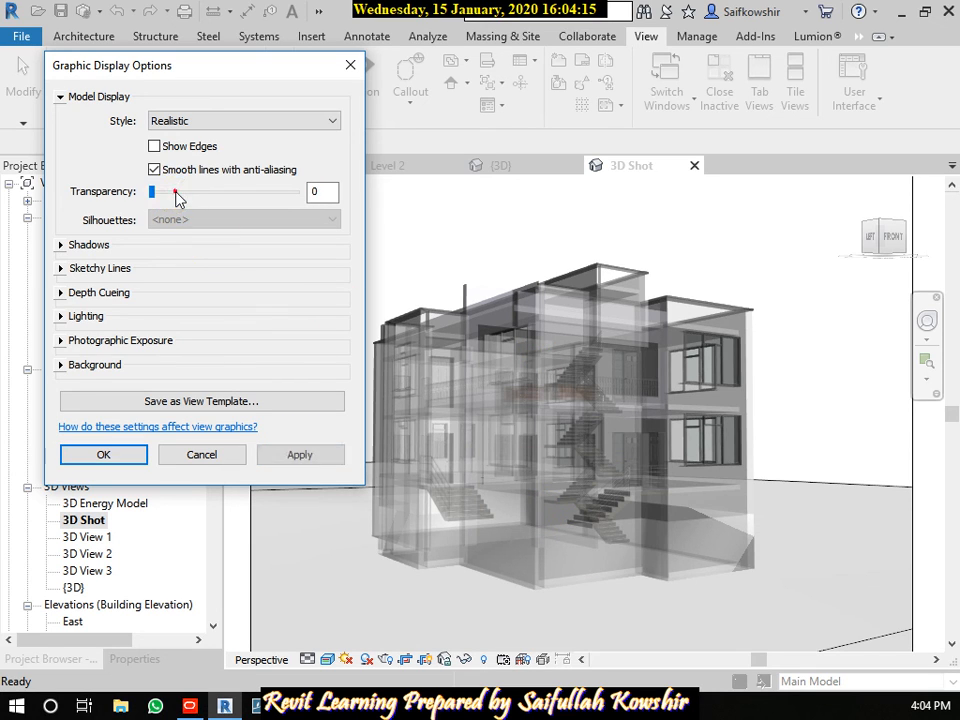
left_click(156, 193)
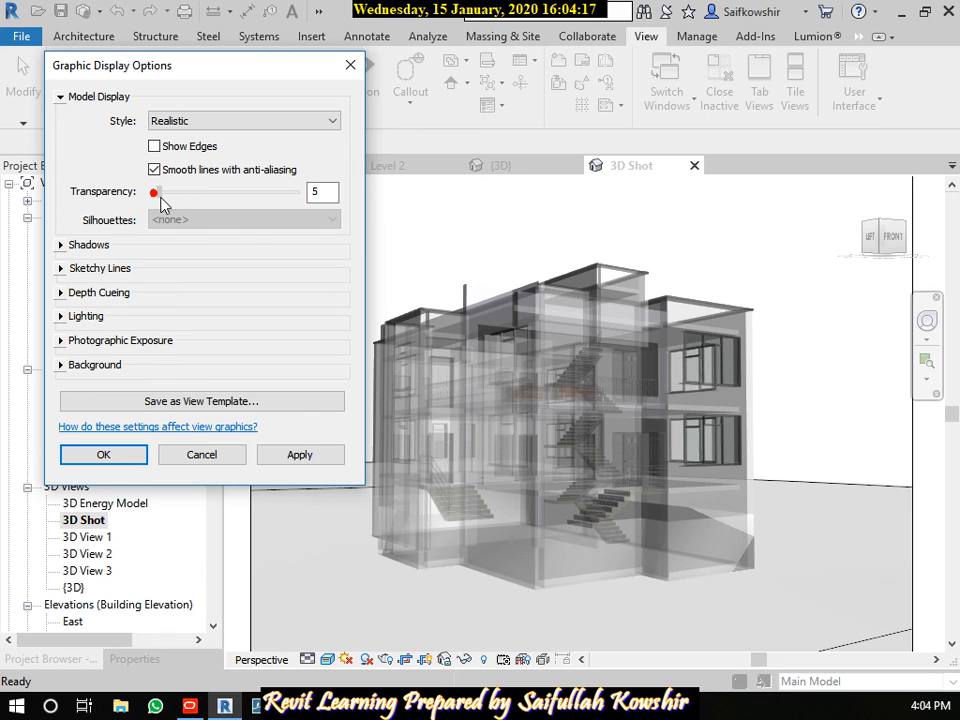
left_click(311, 457)
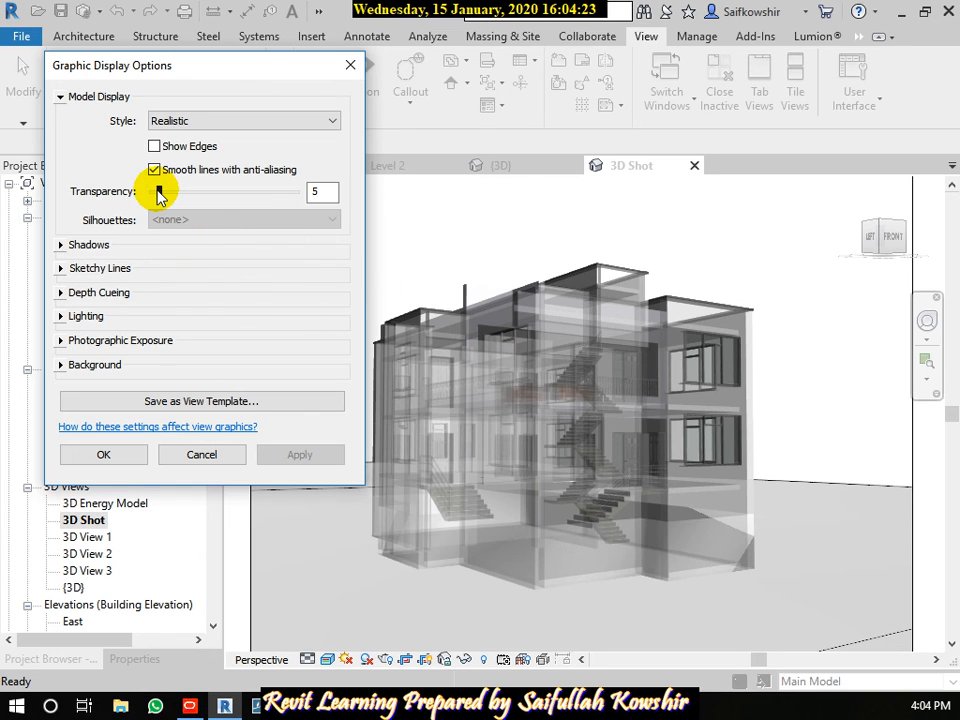
left_click_drag(158, 196, 150, 193)
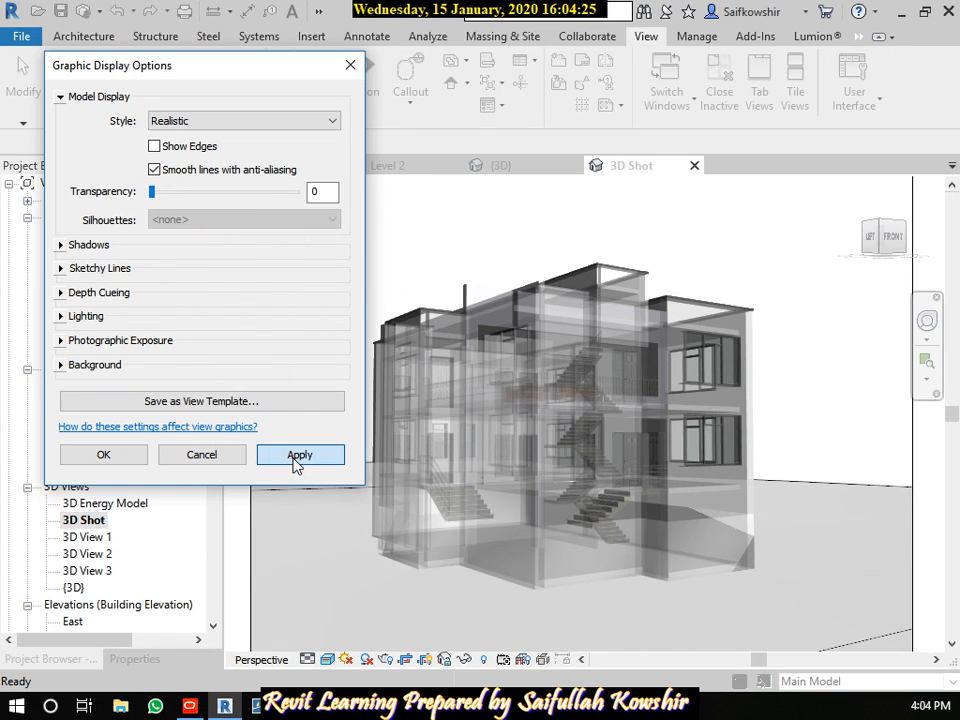
left_click(296, 462)
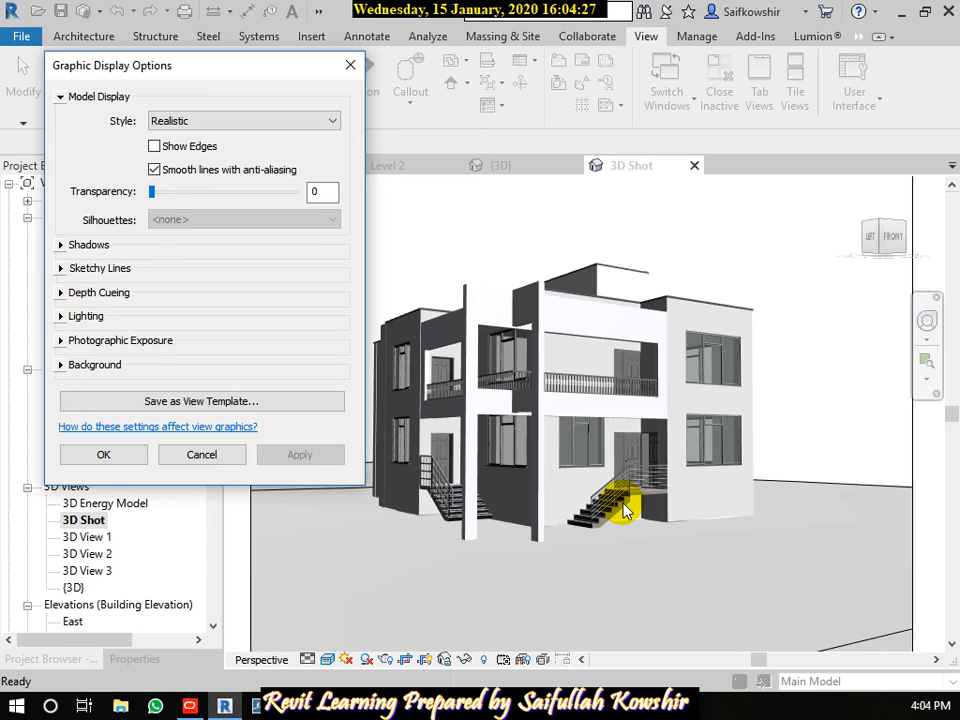